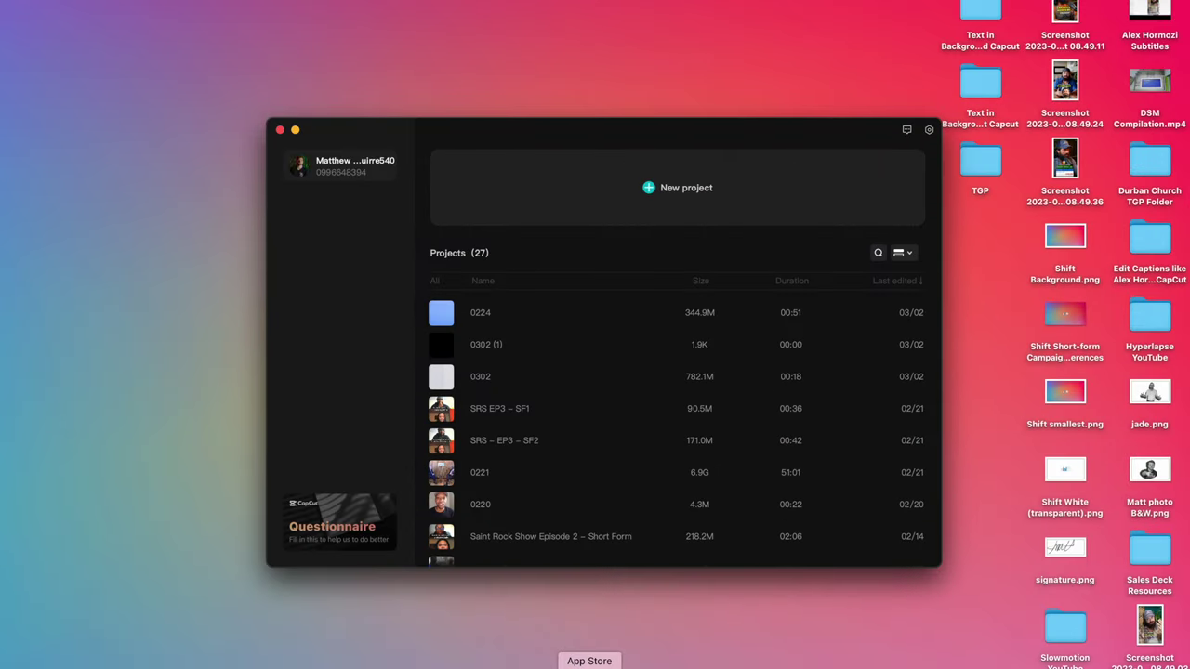
# - Show the App Store search results for CapCut before moving to Finder
pyautogui.click(589, 667)
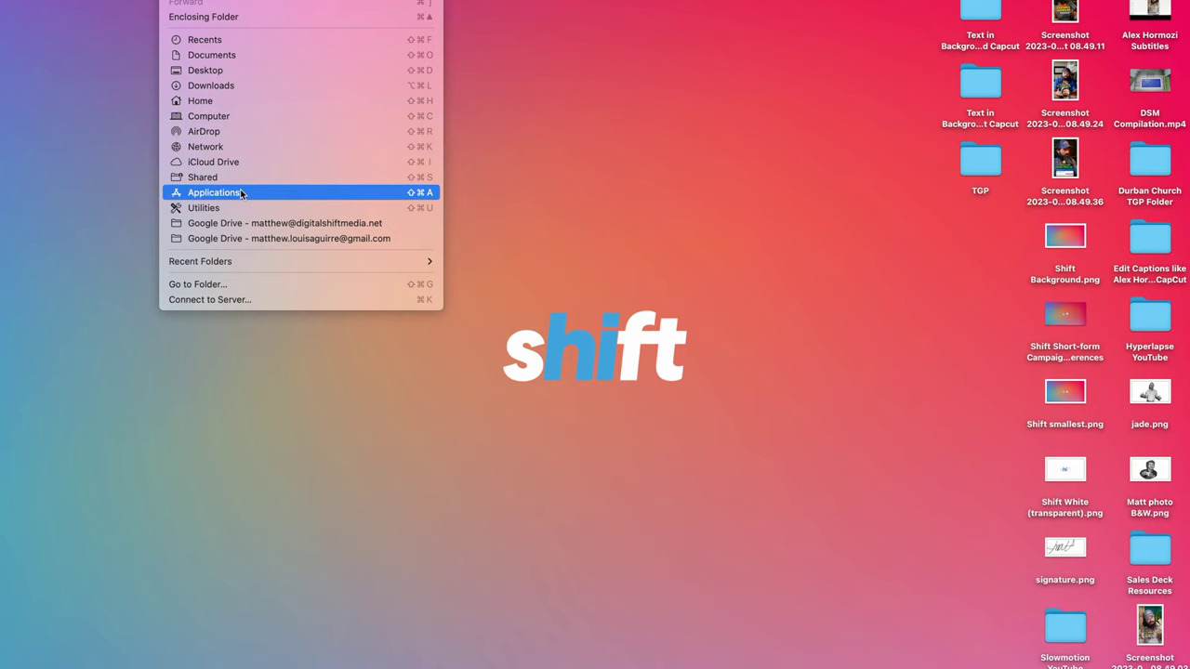
# - Launch CapCut from Applications and browse to Desktop > captions project > 2. Raw Footage
pyautogui.click(244, 193)
pyautogui.click(441, 183)
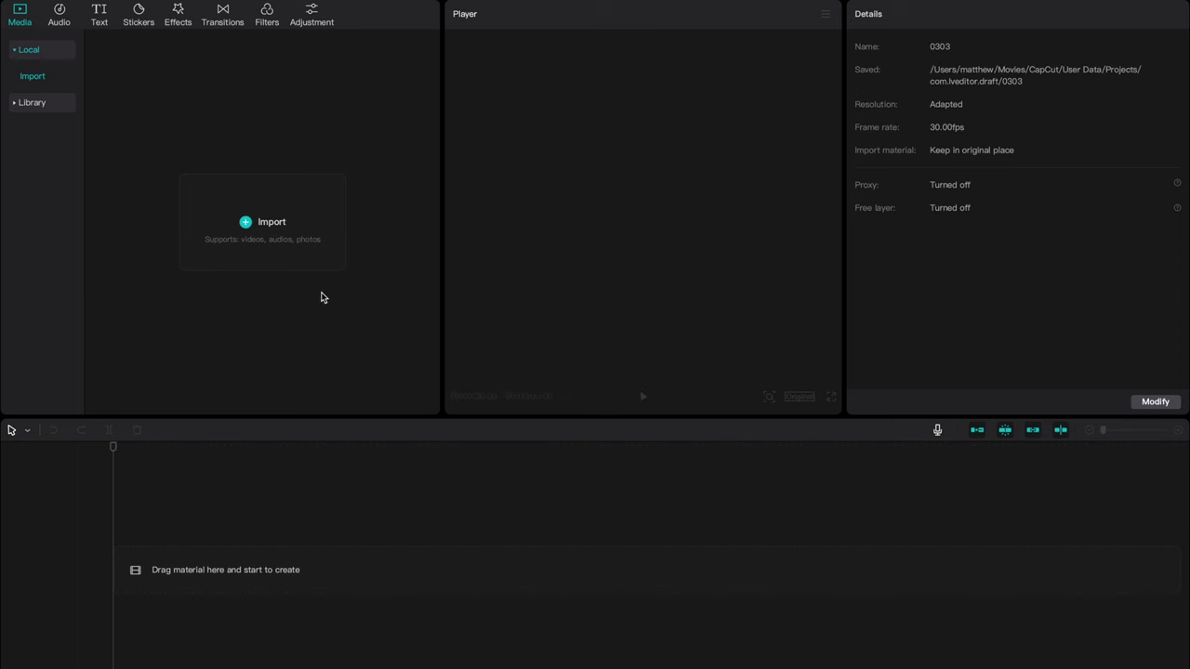
pyautogui.click(270, 228)
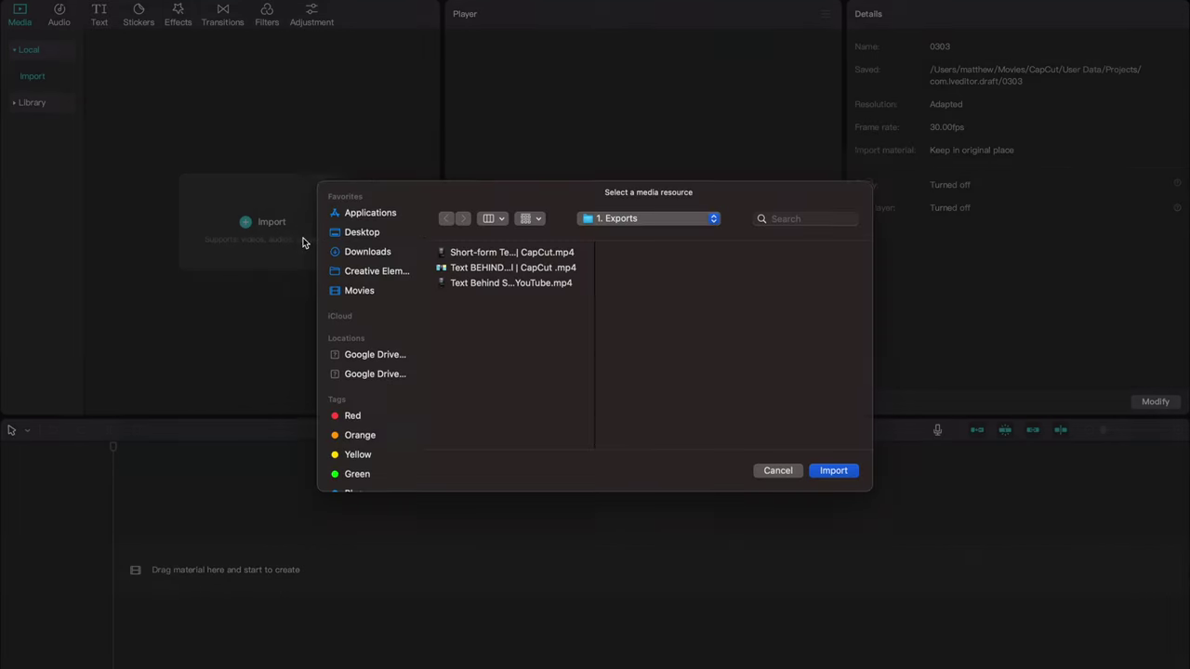
pyautogui.click(389, 236)
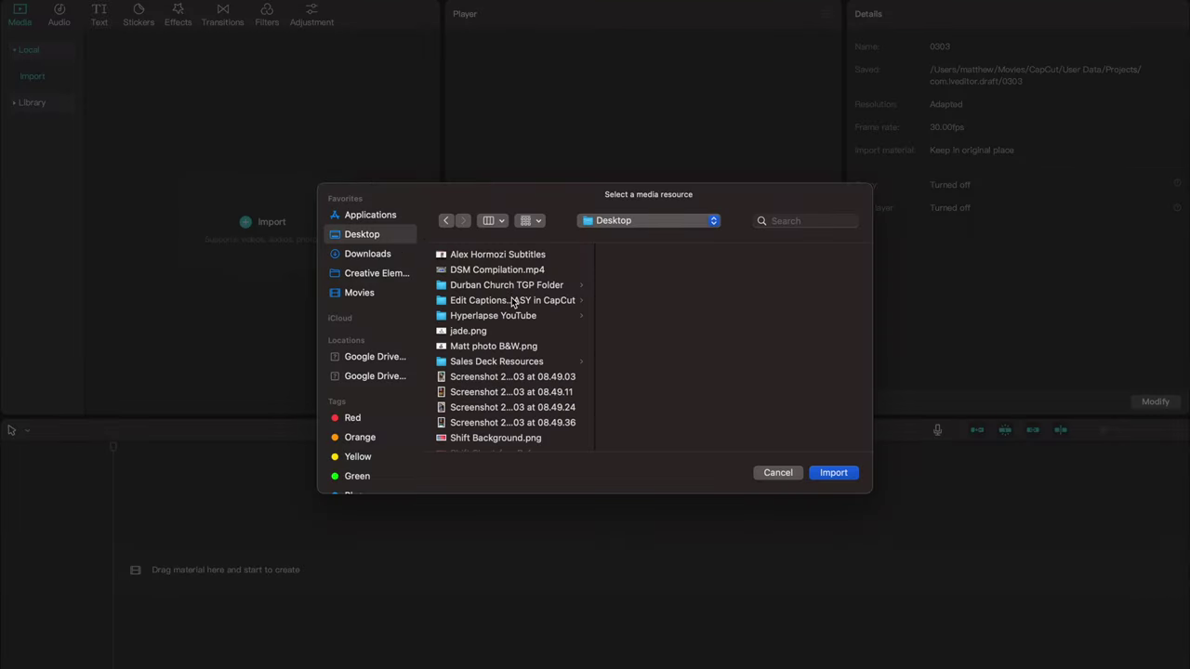
pyautogui.click(513, 300)
pyautogui.click(669, 270)
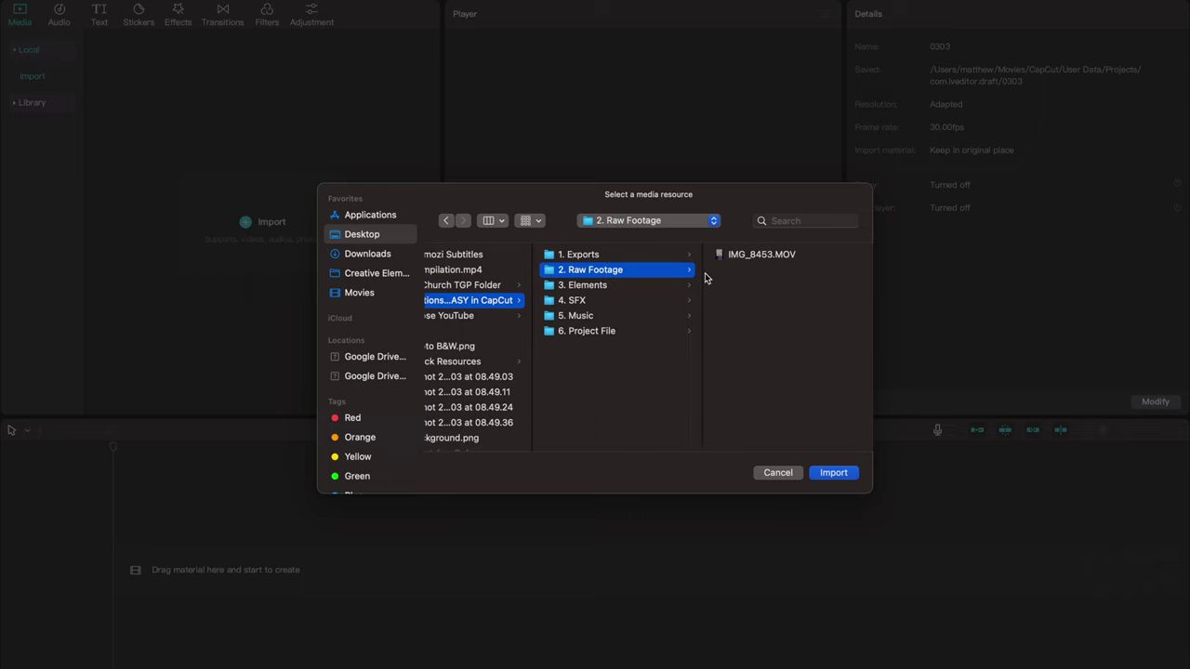
# - Import IMG_8453.MOV and drag it onto the timeline
pyautogui.click(757, 256)
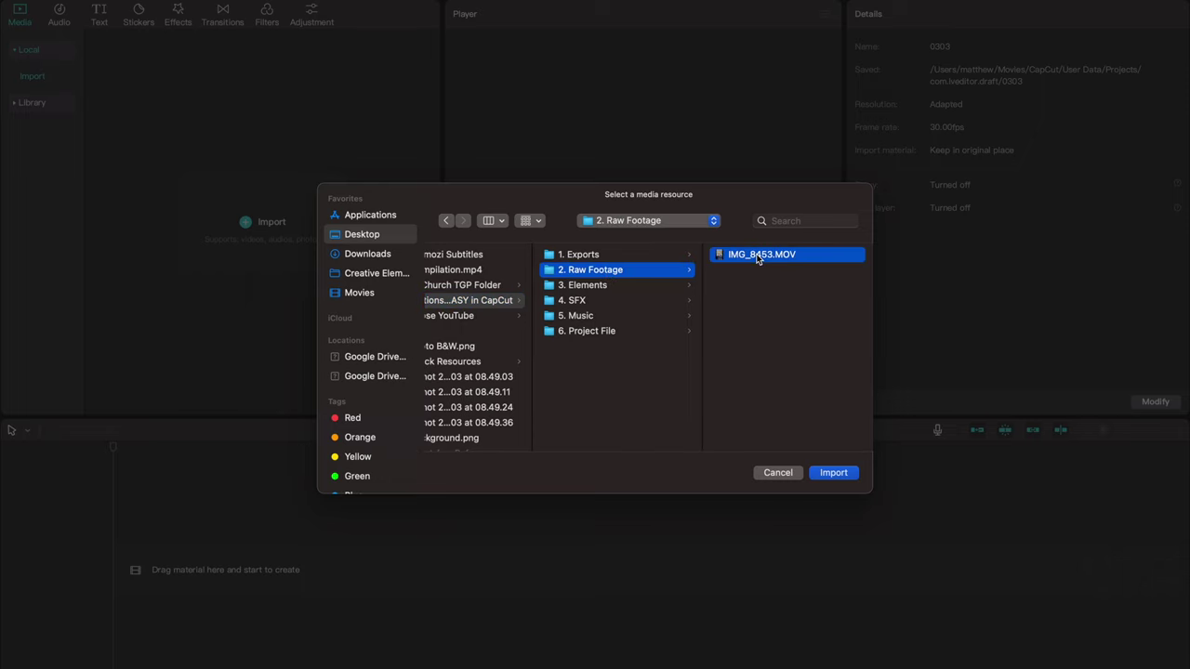
pyautogui.click(834, 473)
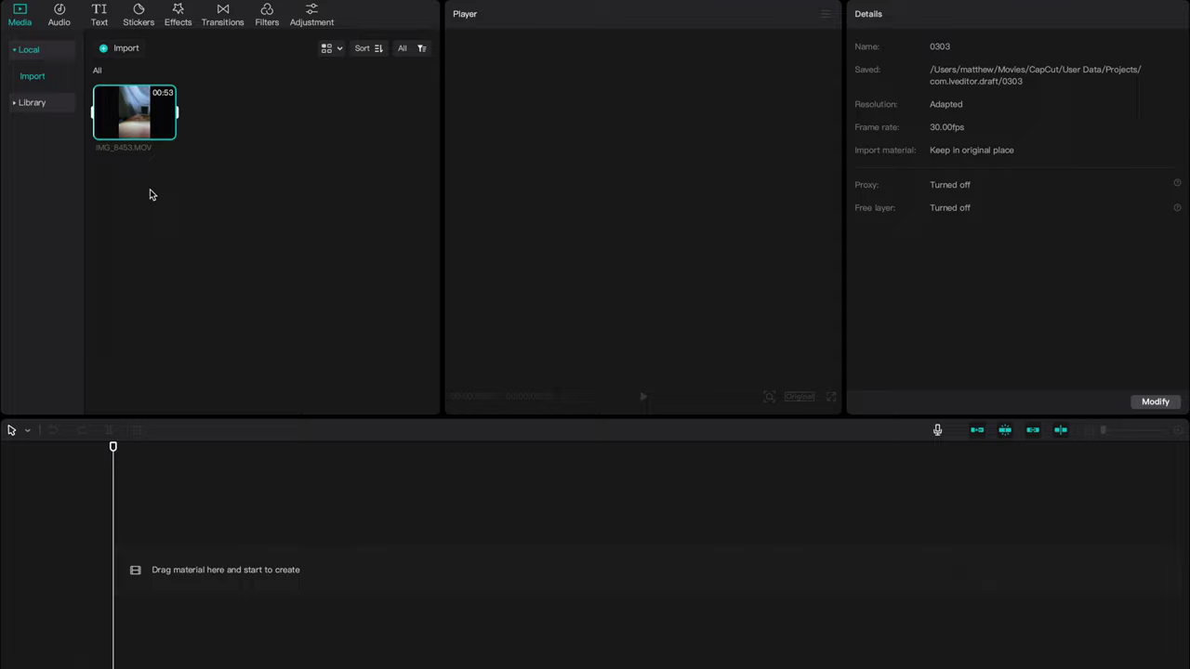
pyautogui.moveTo(169, 134)
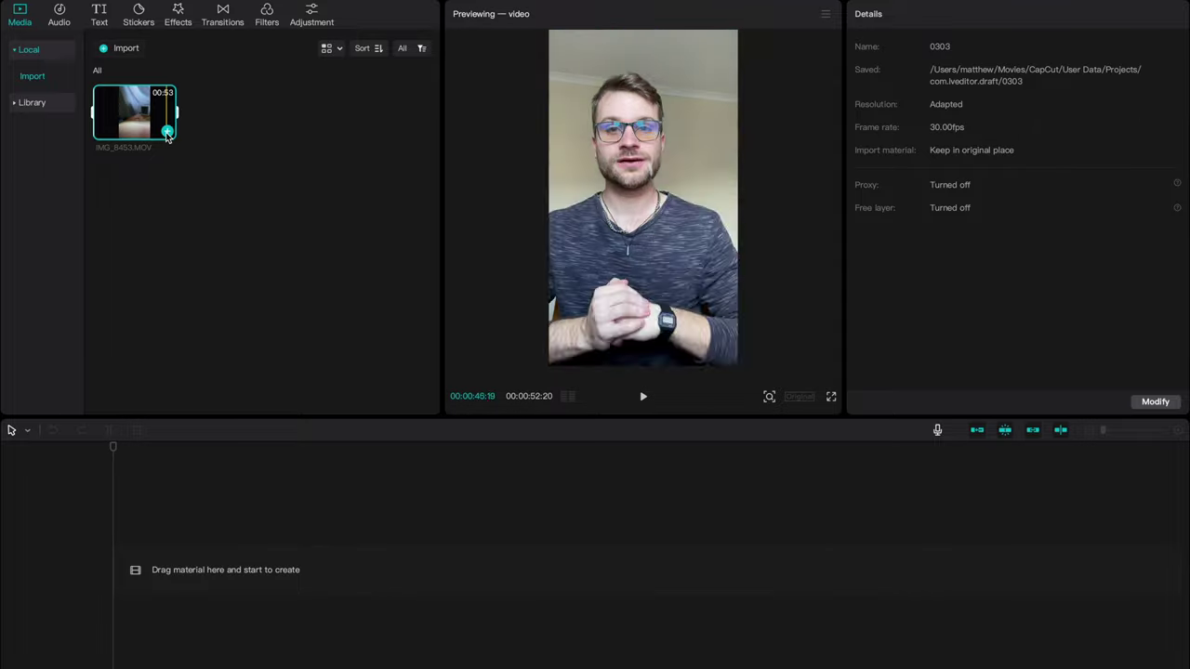
pyautogui.moveTo(169, 134); pyautogui.dragTo(126, 171)
# - Add the clip to the timeline and set the canvas to 9:16 portrait, briefly trying 1:1
pyautogui.click(165, 131)
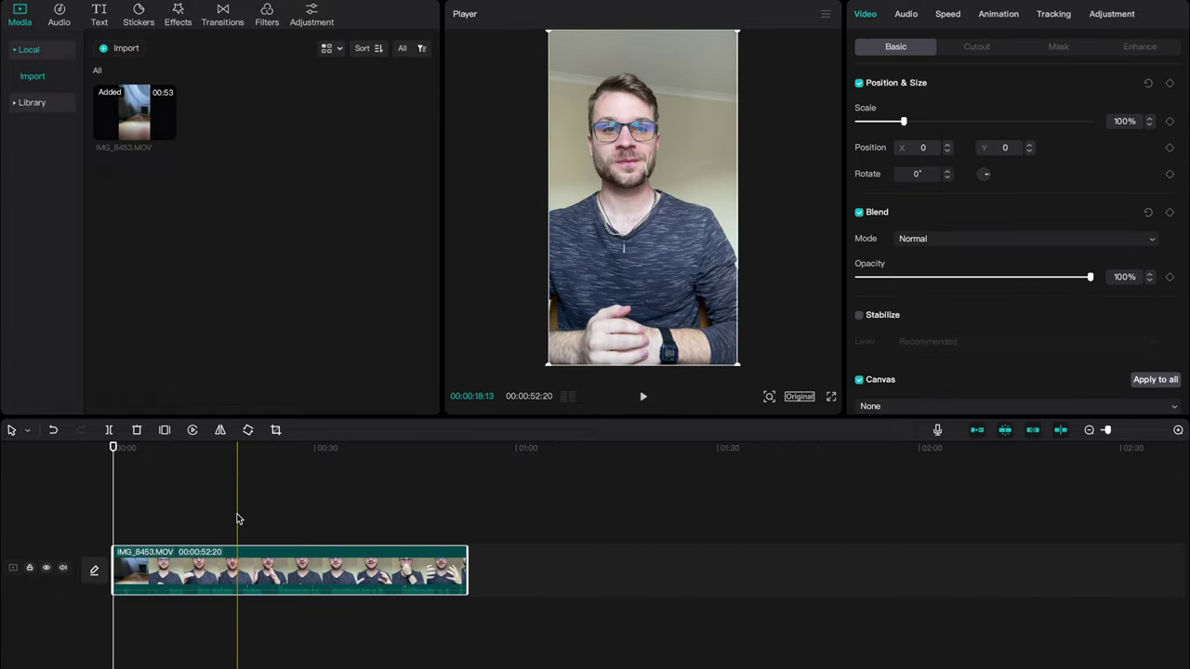
pyautogui.click(252, 450)
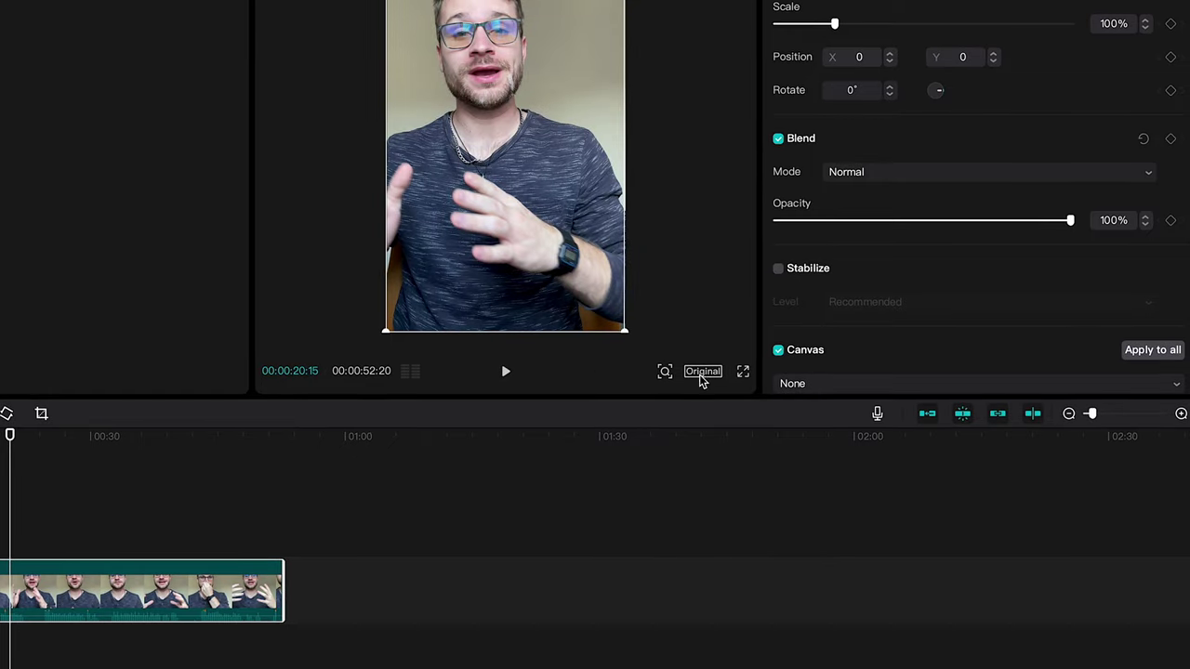
pyautogui.click(701, 371)
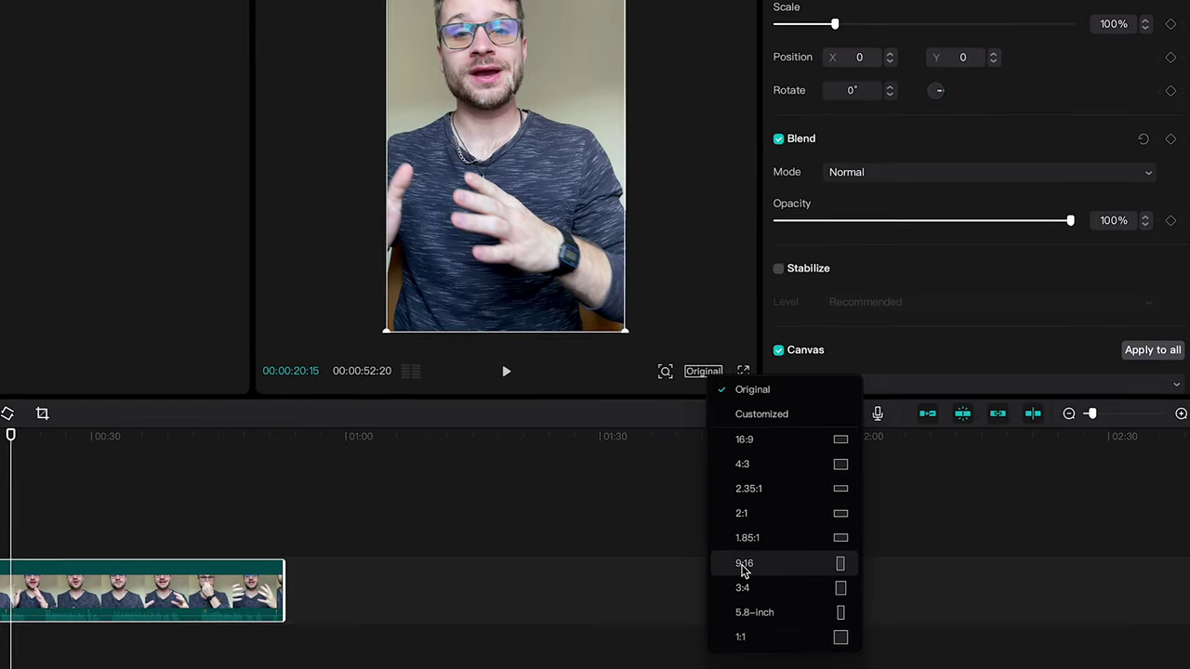
pyautogui.click(743, 564)
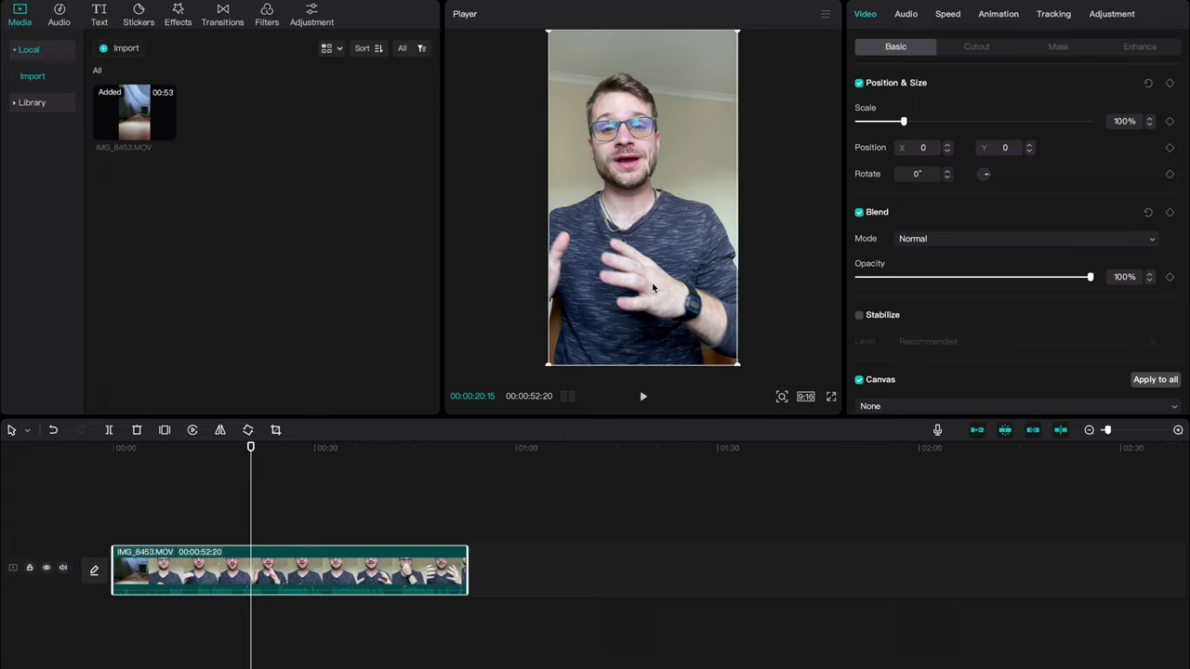
pyautogui.click(805, 396)
pyautogui.click(832, 600)
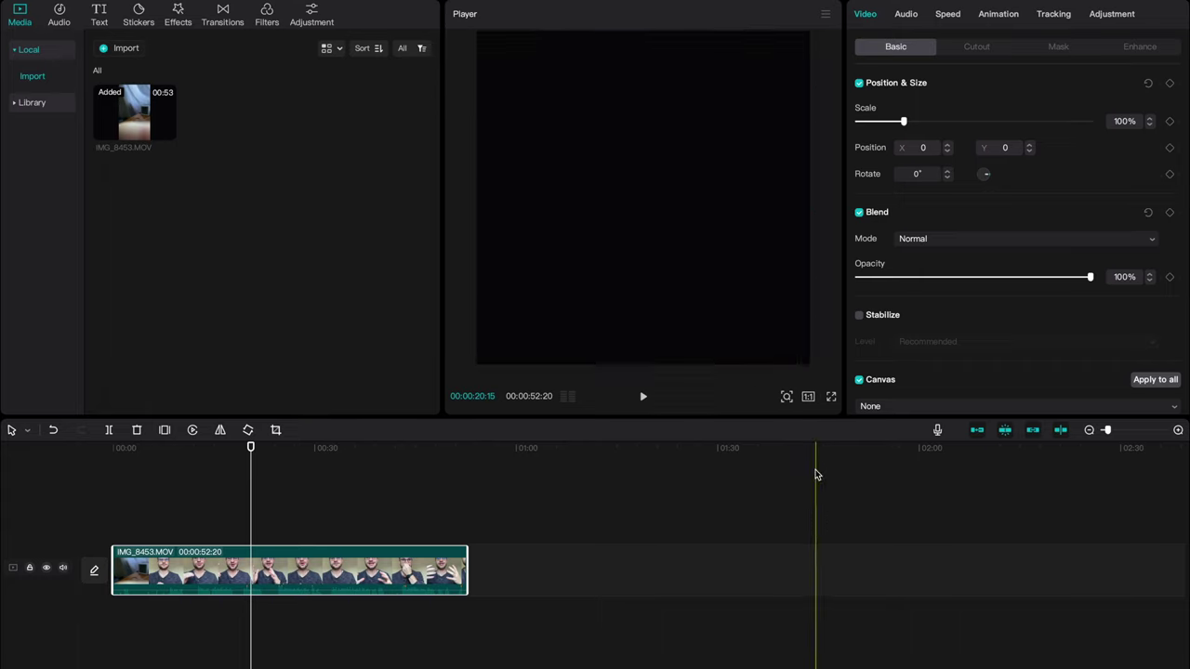
pyautogui.click(808, 397)
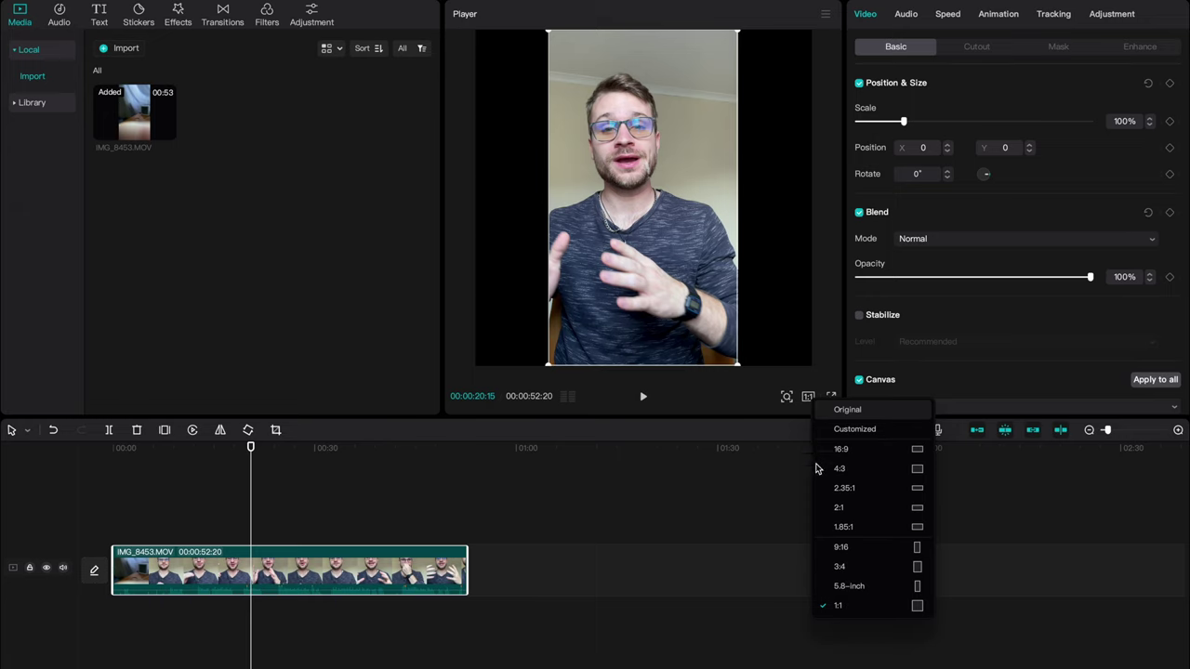
pyautogui.click(836, 552)
pyautogui.click(241, 450)
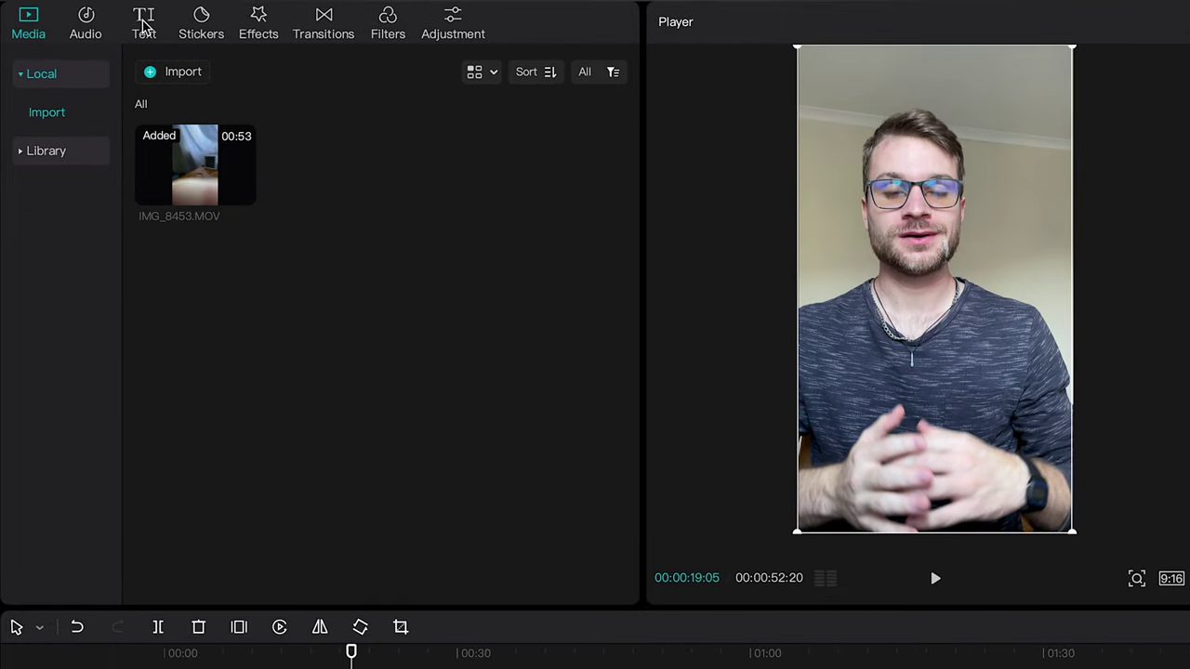
# - Generate English auto captions from the clip's speech via Text > Auto captions
pyautogui.click(144, 23)
pyautogui.click(79, 236)
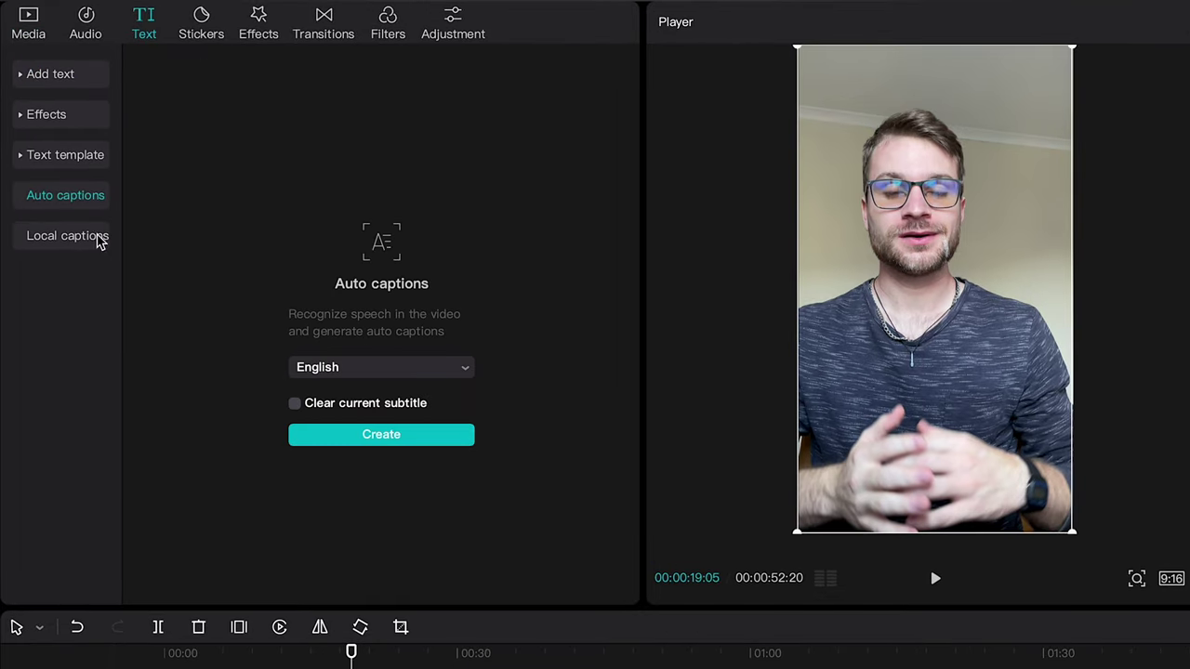
pyautogui.click(333, 369)
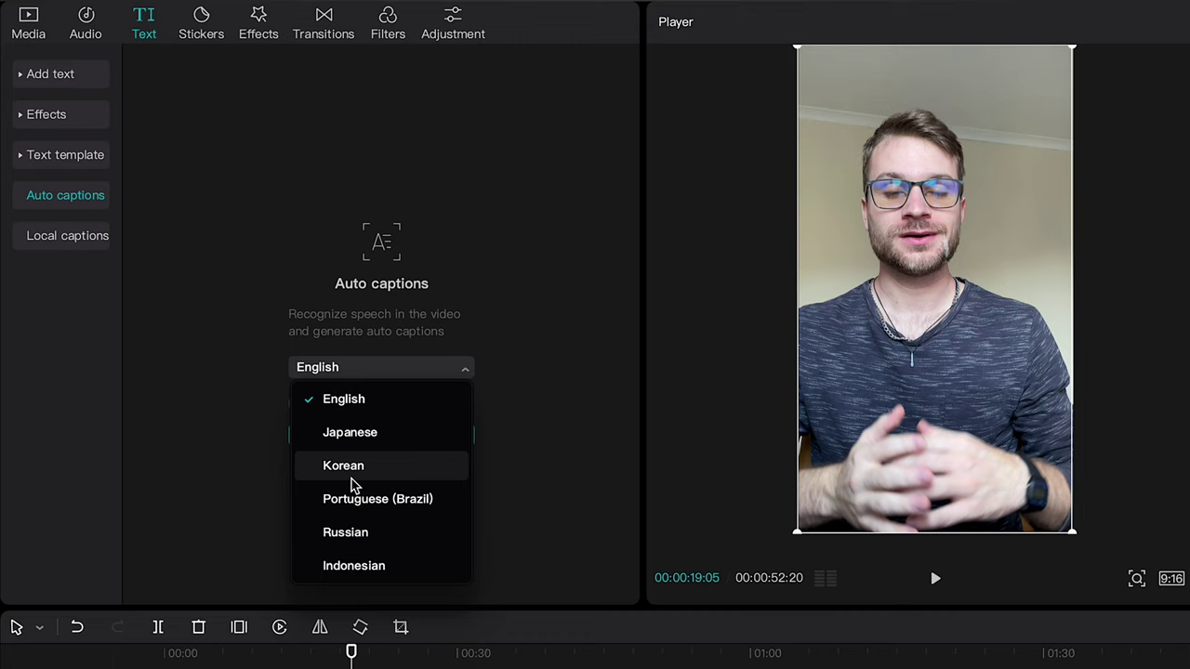
pyautogui.scroll(-2, 351, 483)
pyautogui.scroll(2, 351, 483)
pyautogui.click(352, 409)
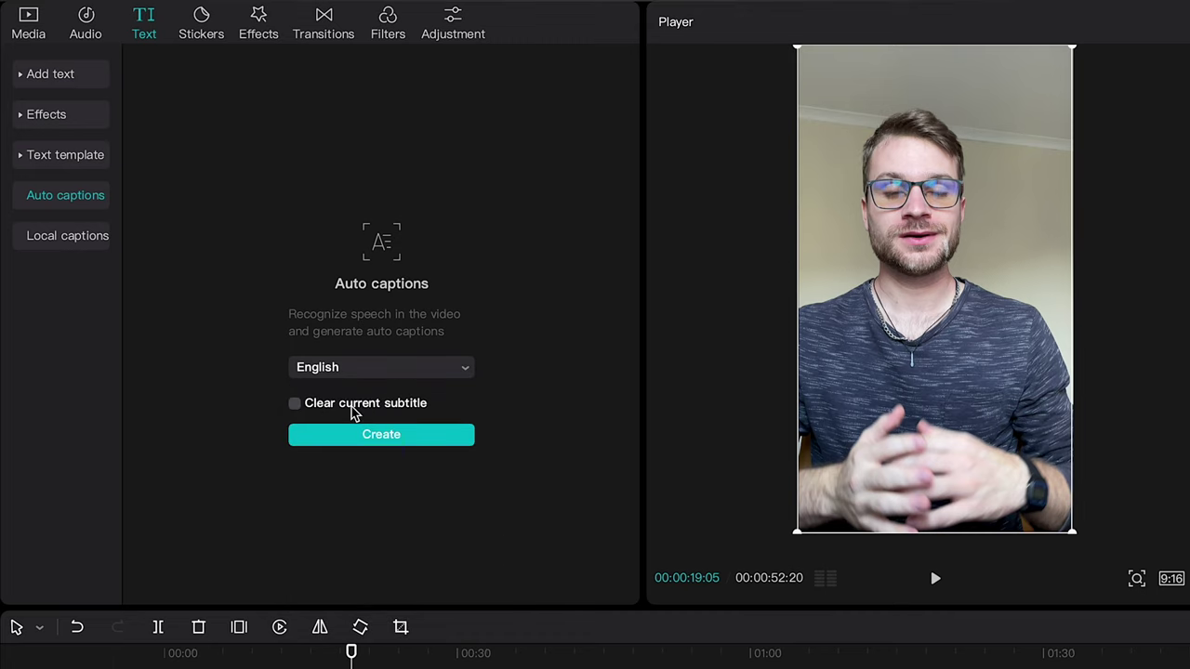
pyautogui.click(376, 437)
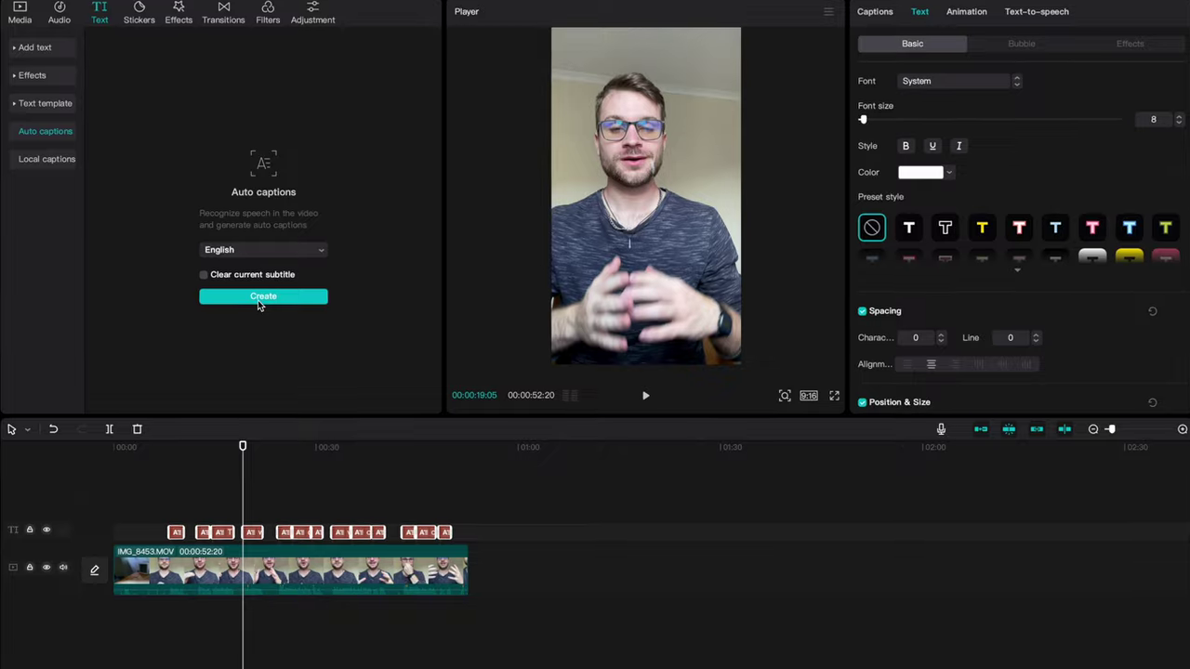
pyautogui.scroll(2, 249, 444)
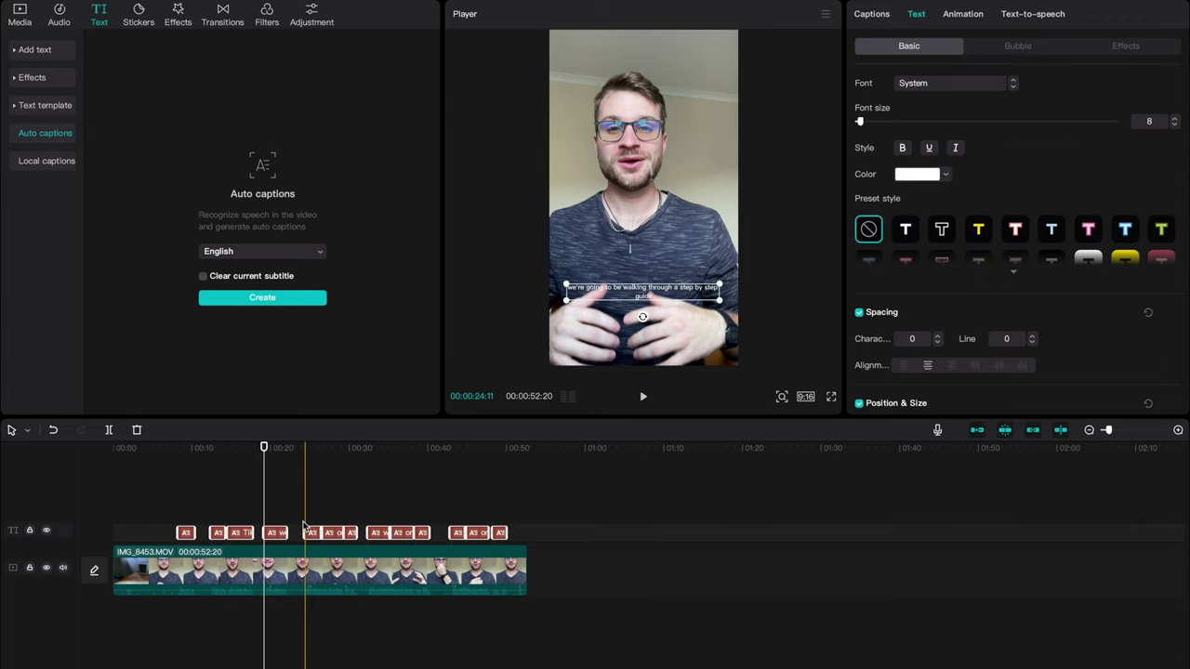
# - Split the clip at about 12 seconds and trim the left piece's end
pyautogui.keyDown('ctrl'); pyautogui.scroll(2, 210, 558); pyautogui.keyUp('ctrl')
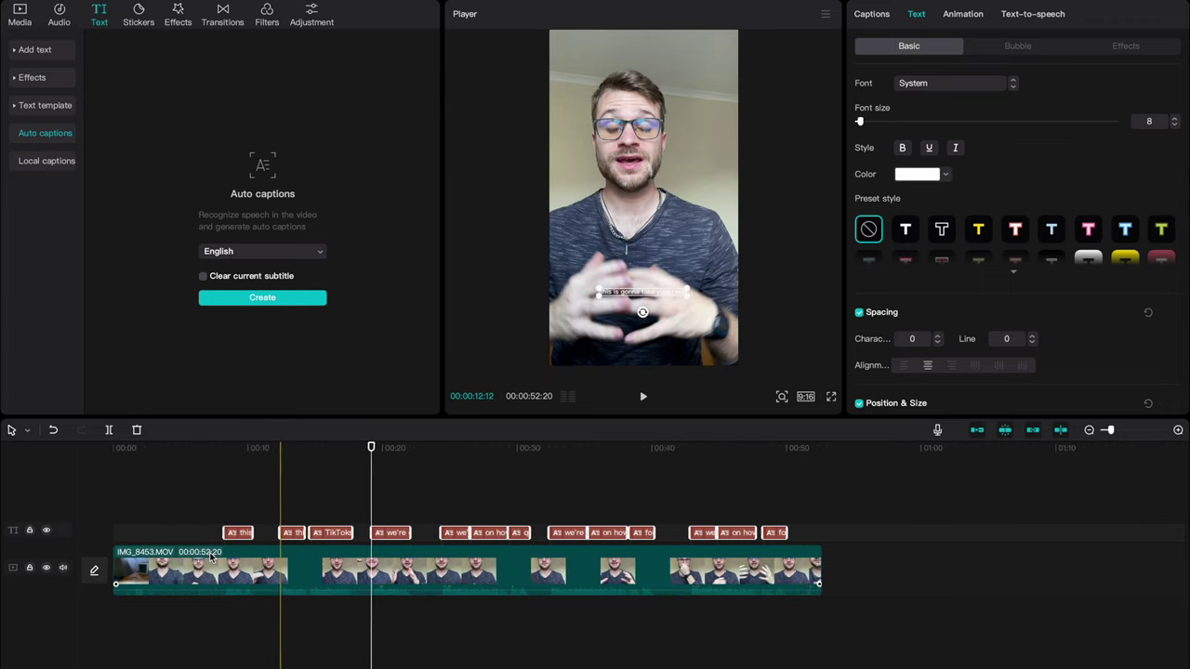
pyautogui.keyDown('ctrl'); pyautogui.scroll(4, 210, 557); pyautogui.keyUp('ctrl')
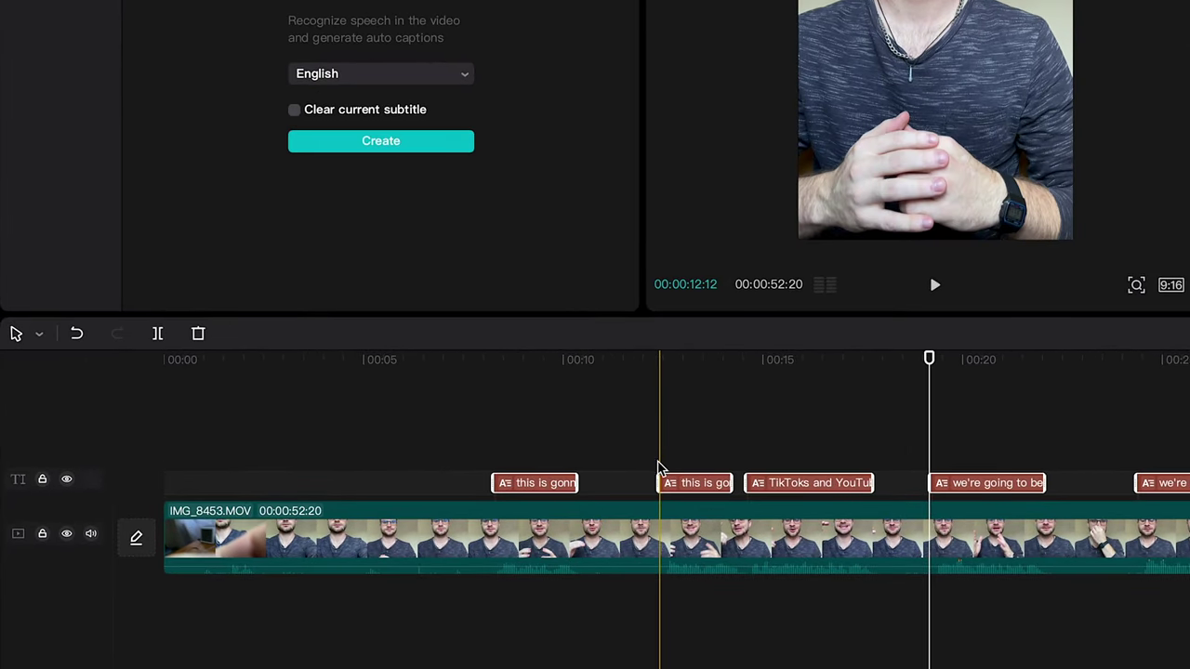
pyautogui.click(658, 464)
pyautogui.click(662, 527)
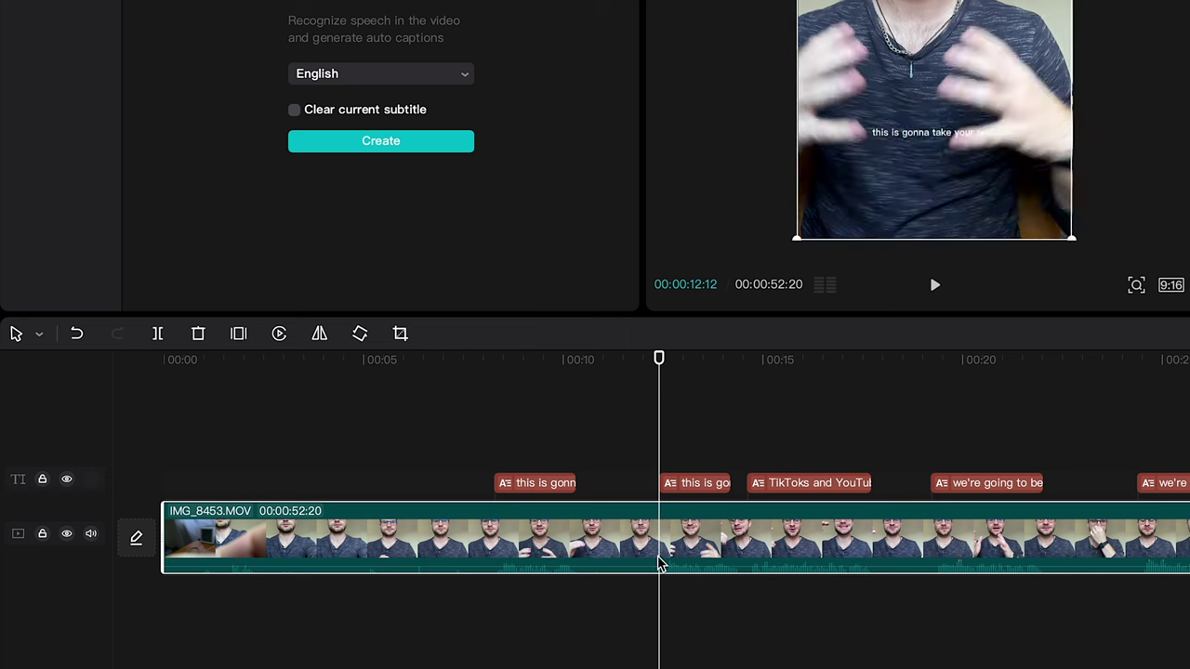
pyautogui.press('super+b')
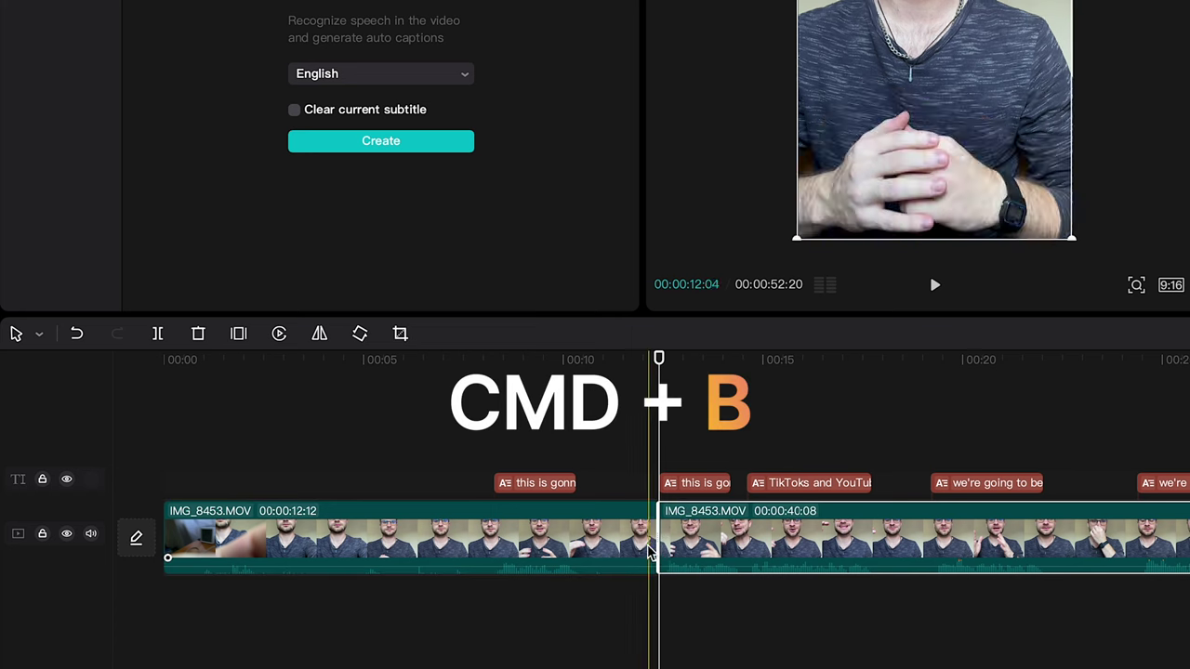
pyautogui.moveTo(656, 549); pyautogui.dragTo(573, 547)
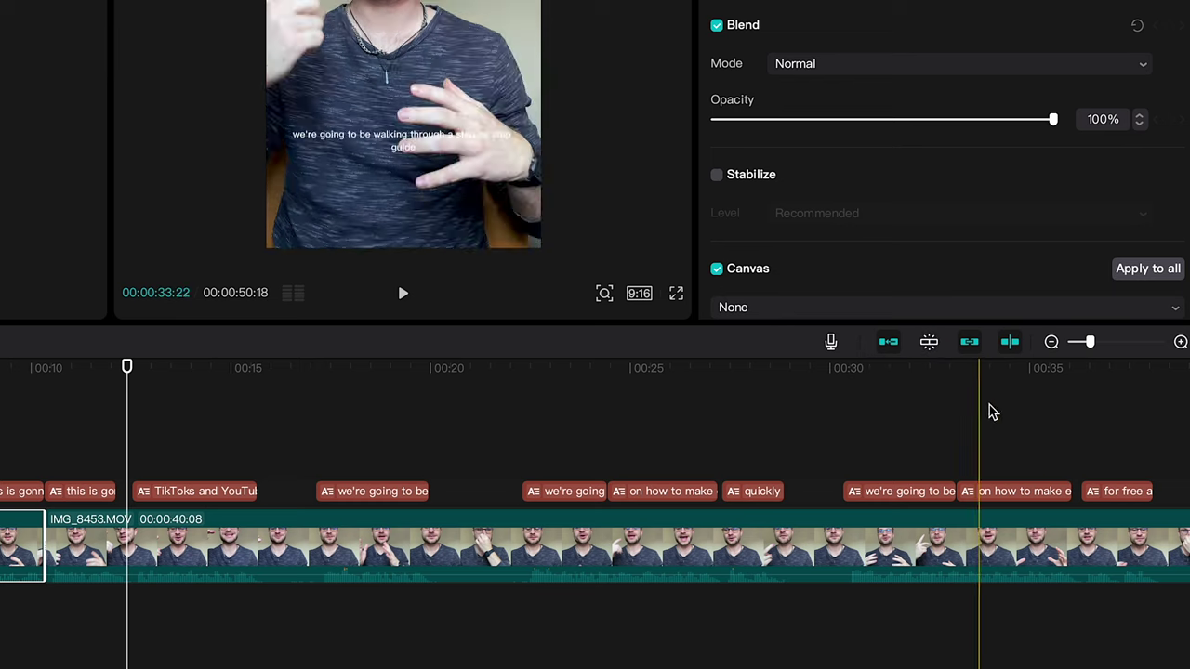
# - Turn off auto snapping, split at 8 seconds and delete the opening segment
pyautogui.click(927, 343)
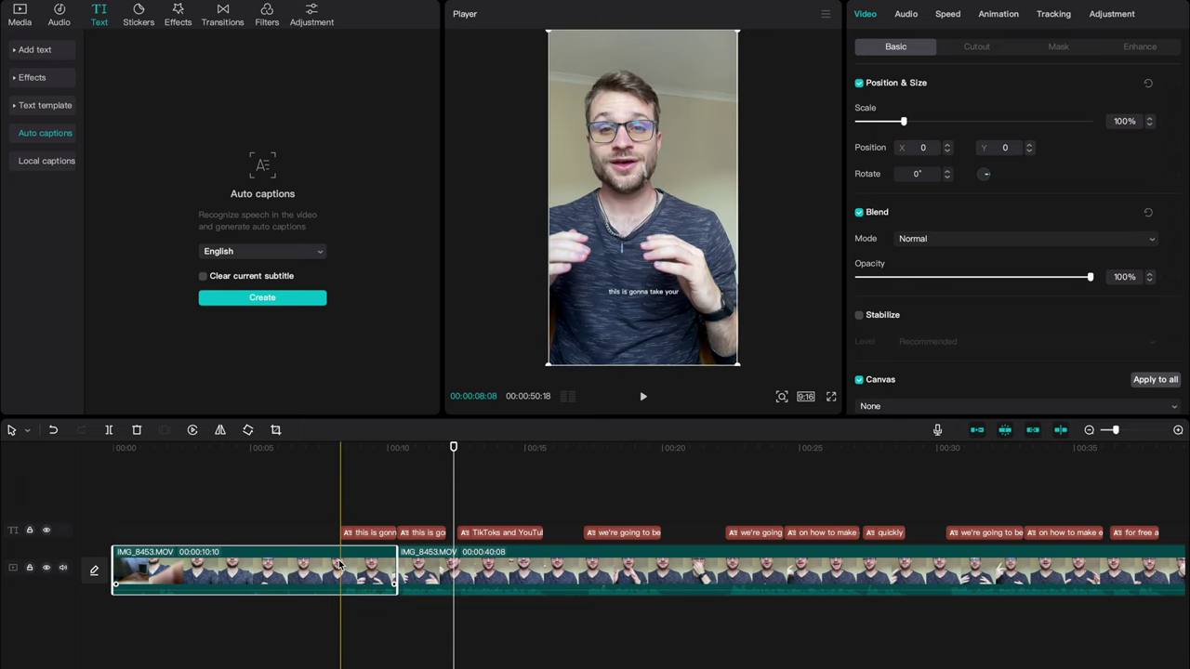
pyautogui.hotkey('ctrl', 'b')
pyautogui.click(297, 565)
pyautogui.press('Delete')
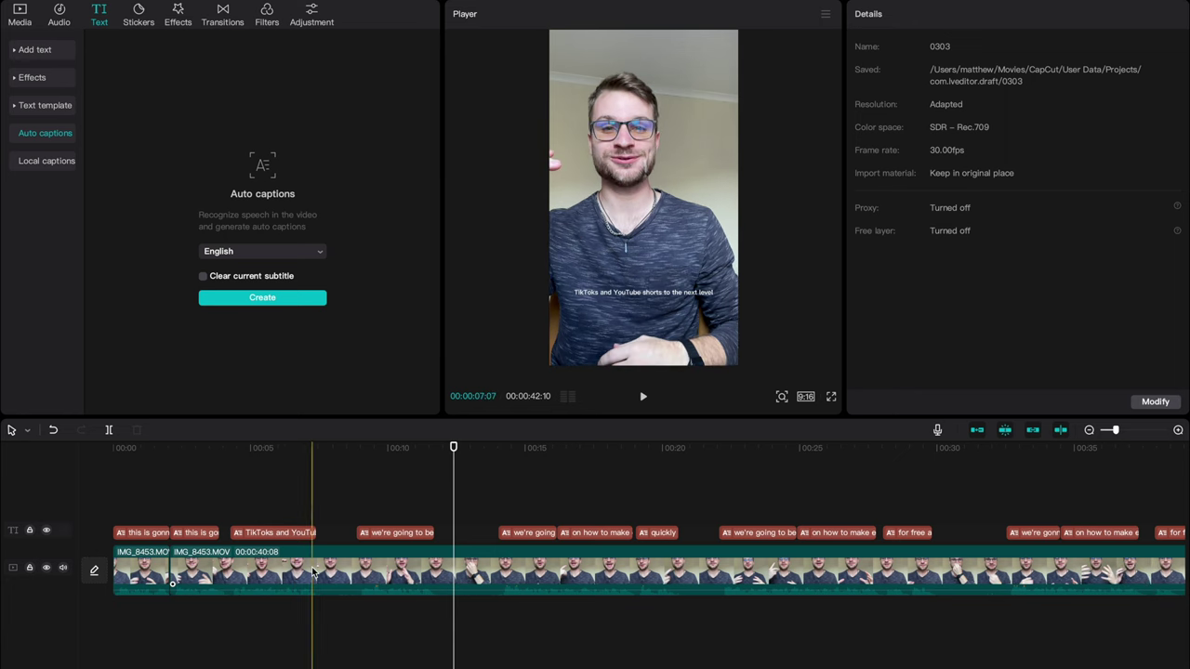
# - Split the second clip at the playhead and trim its end to tighten the cut
pyautogui.click(356, 571)
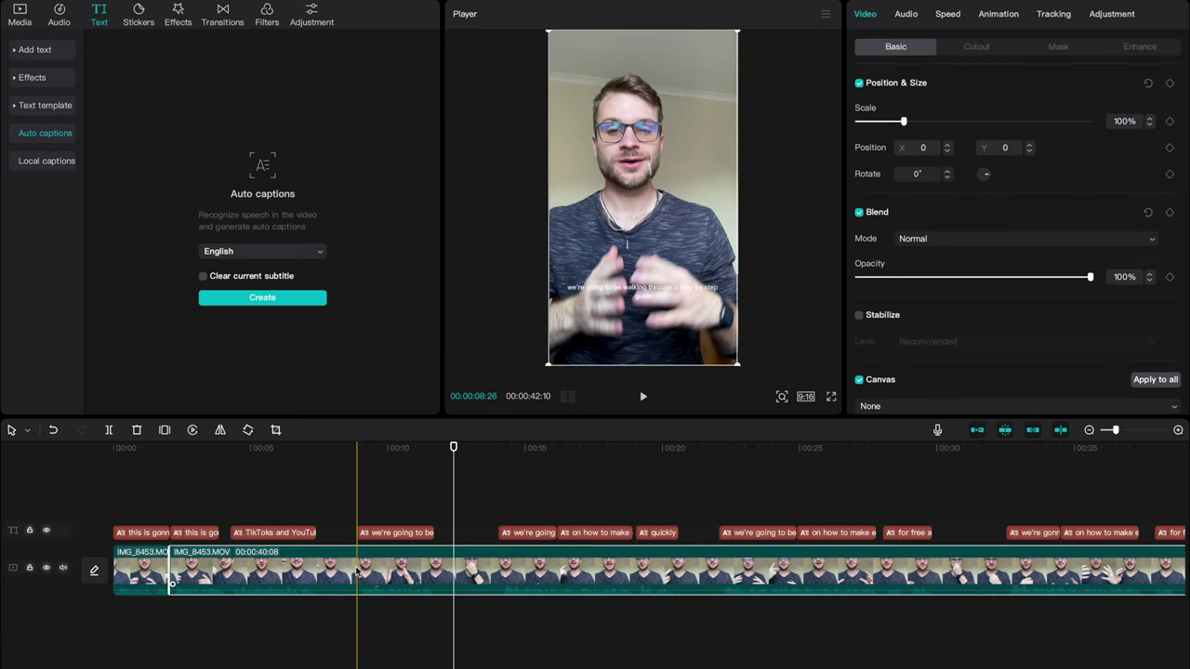
pyautogui.press('super+b')
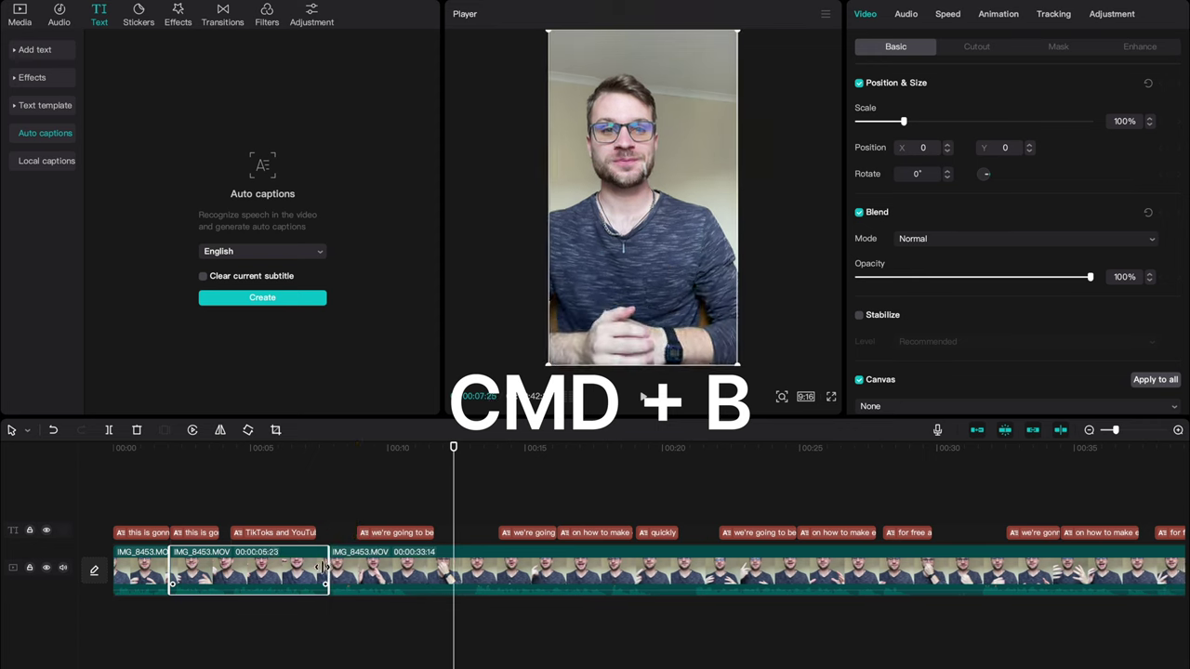
pyautogui.moveTo(323, 566); pyautogui.dragTo(314, 569)
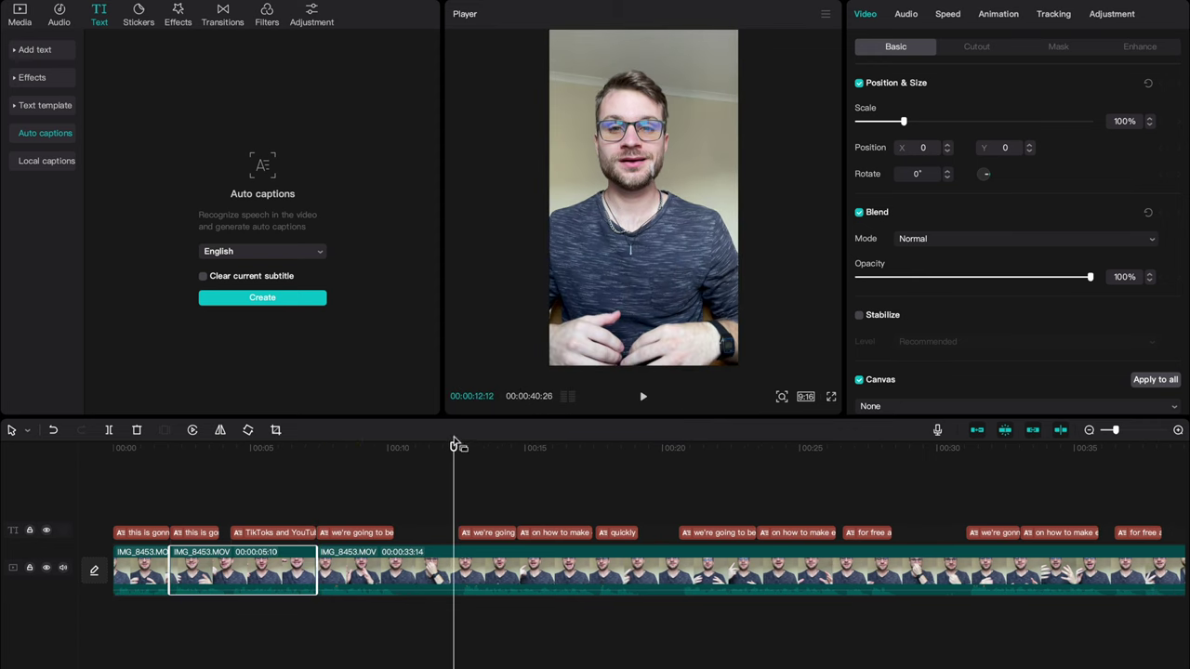
pyautogui.moveTo(453, 448); pyautogui.dragTo(458, 448)
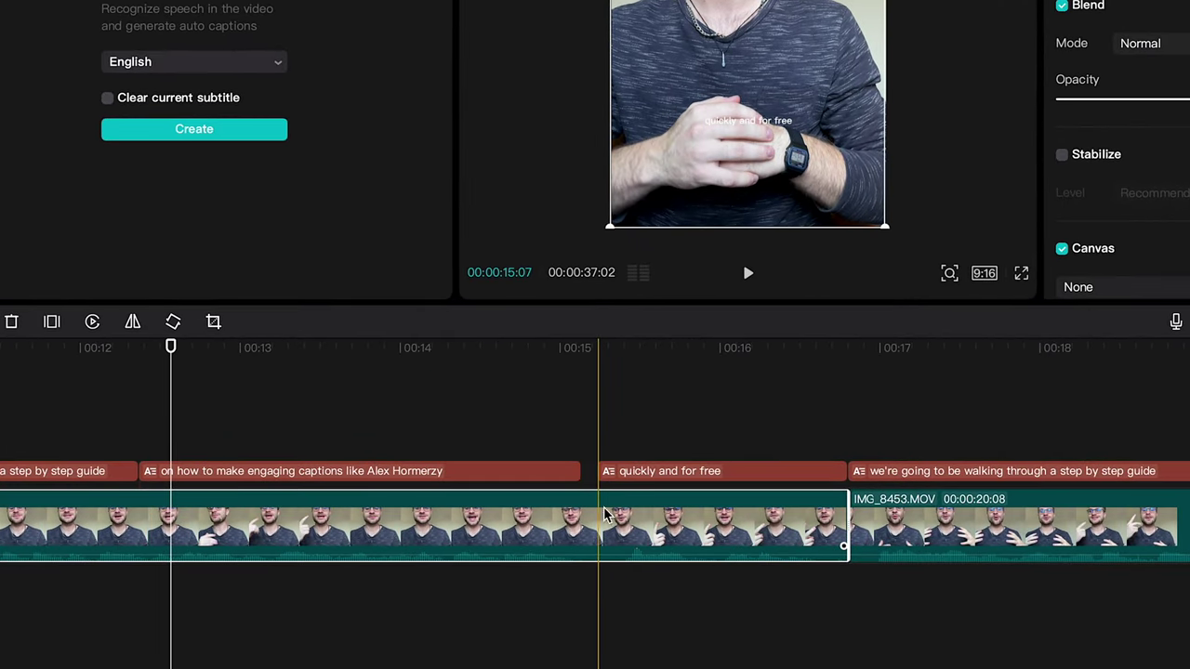
# - Split the clip at 15 seconds and trim the ends of the neighbouring clips
pyautogui.hotkey('ctrl', 'b')
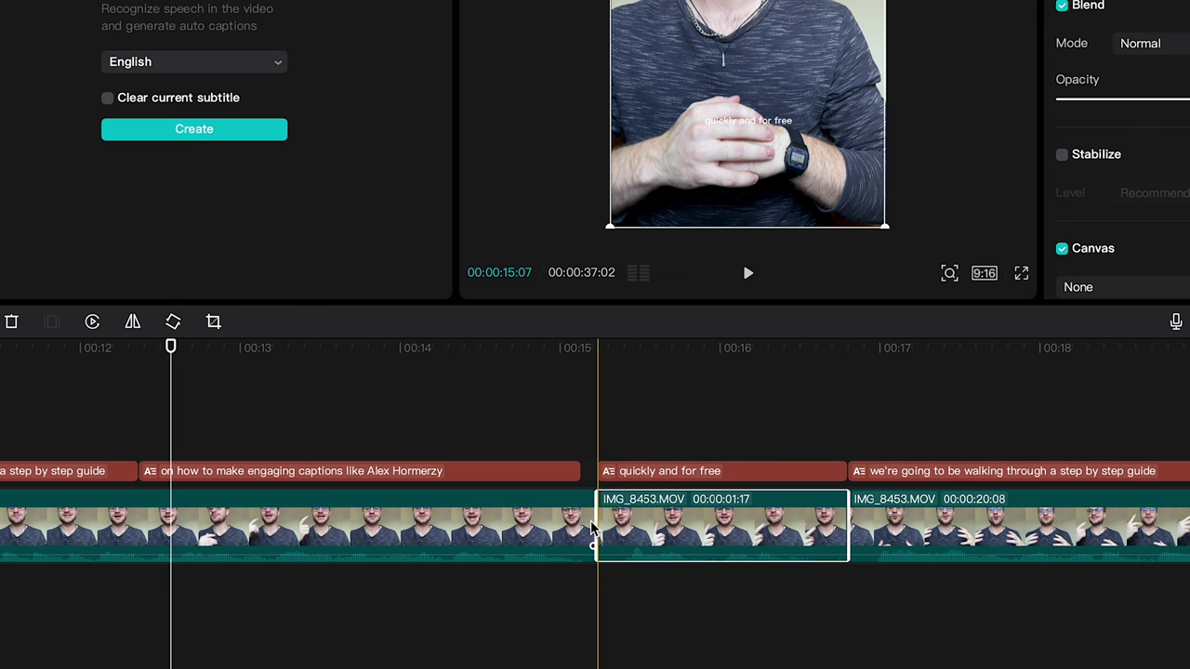
pyautogui.click(591, 525)
pyautogui.moveTo(591, 525); pyautogui.dragTo(577, 523)
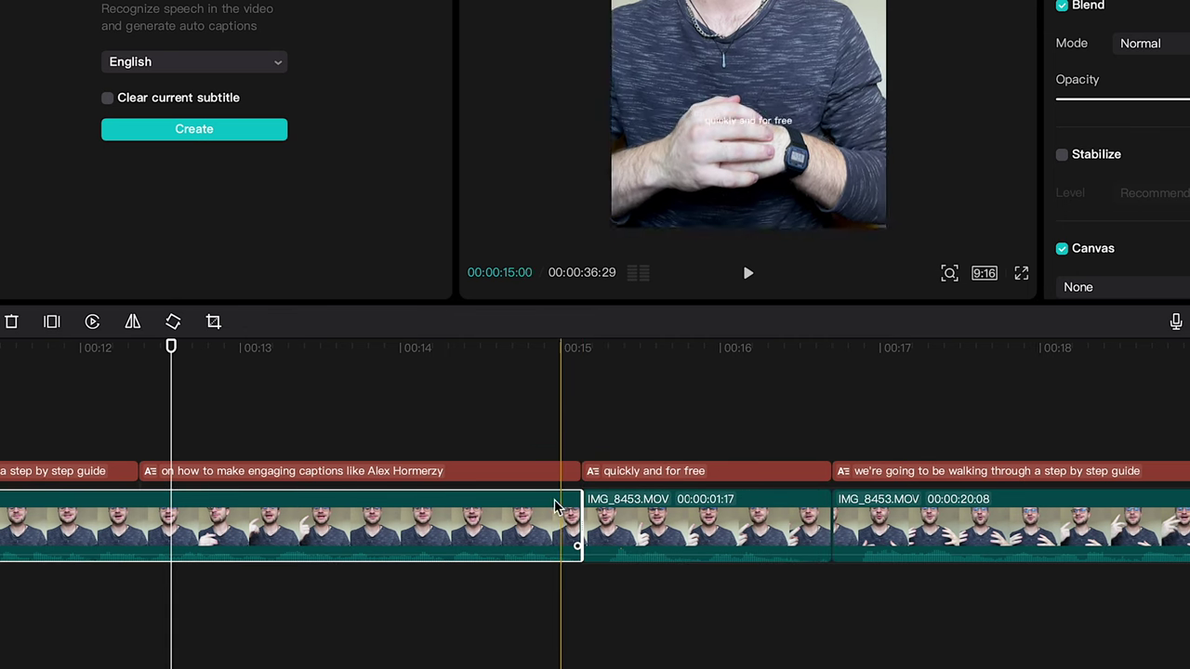
pyautogui.scroll(-3, 510, 524)
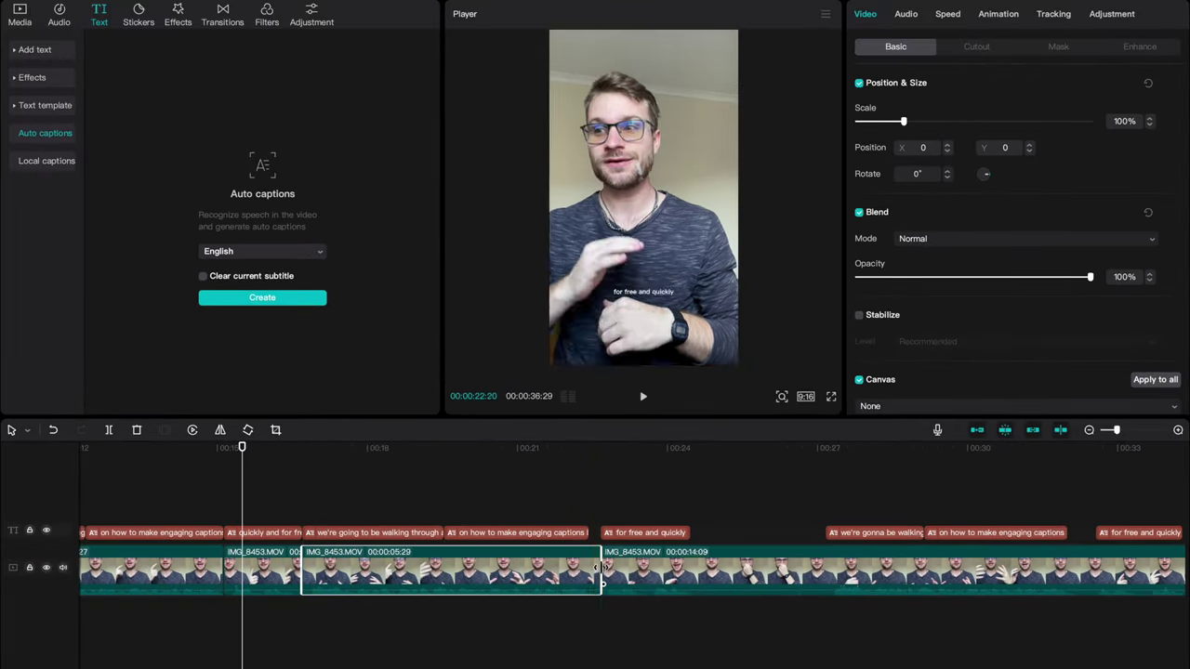
pyautogui.moveTo(809, 572); pyautogui.dragTo(845, 576)
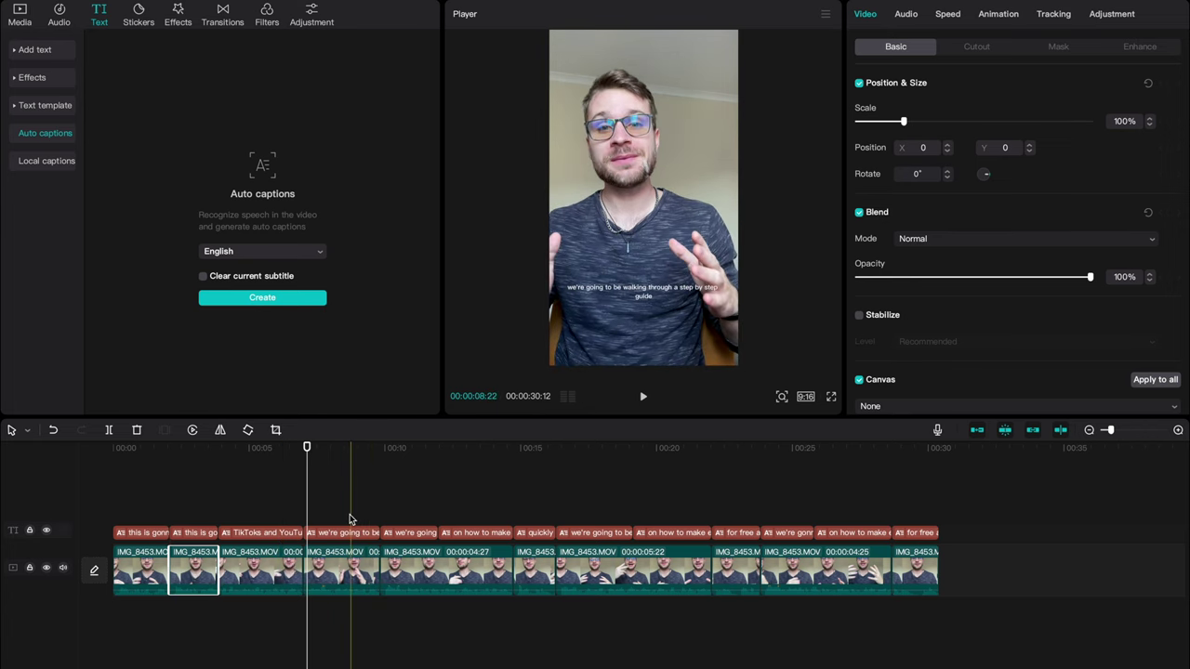
# - Delete the later repeated clips, leaving an 11:15 edit, and return to the start
pyautogui.press('Delete')
pyautogui.press('space')
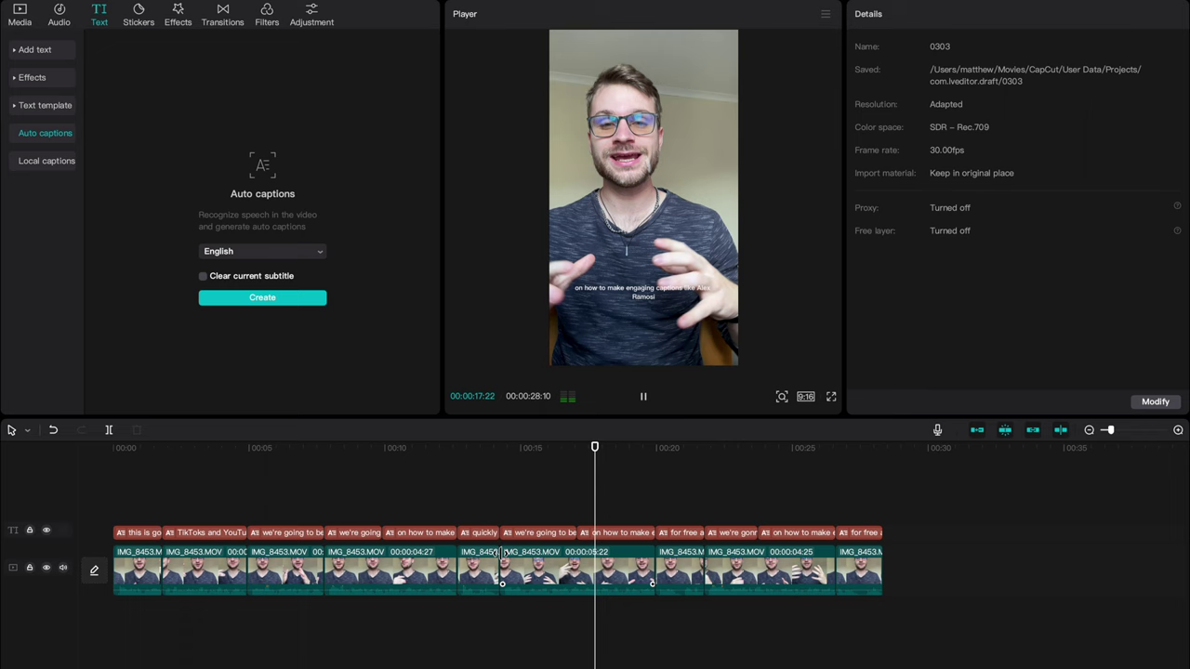
pyautogui.moveTo(502, 555); pyautogui.dragTo(691, 605)
pyautogui.press('Delete')
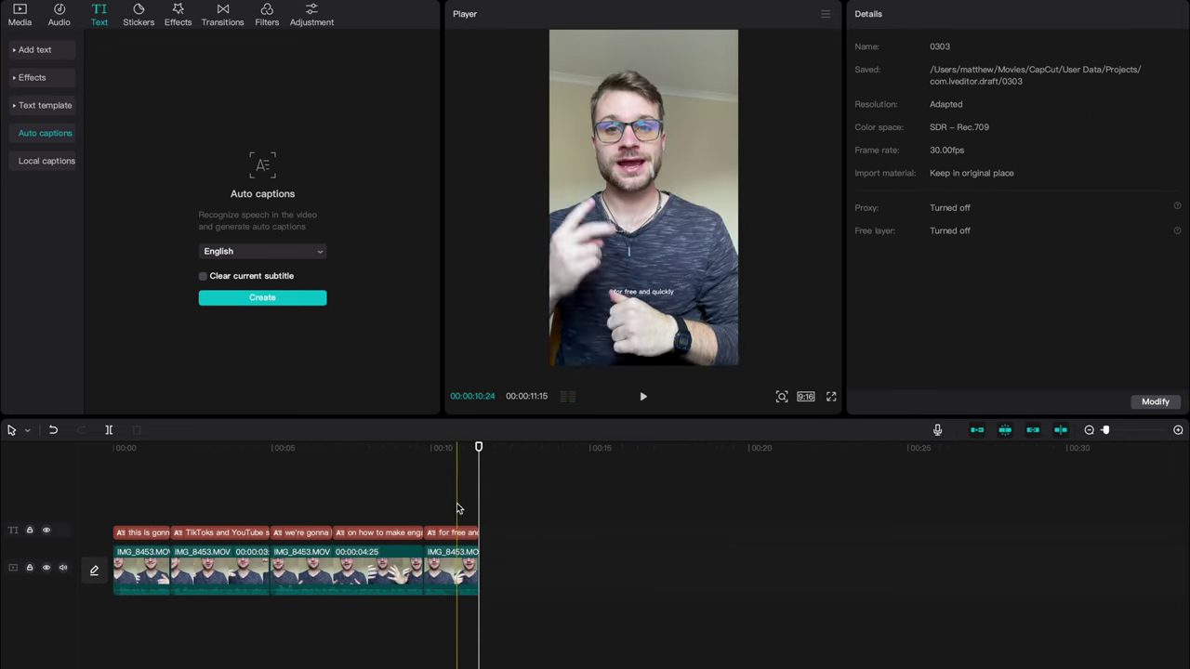
pyautogui.scroll(2, 163, 521)
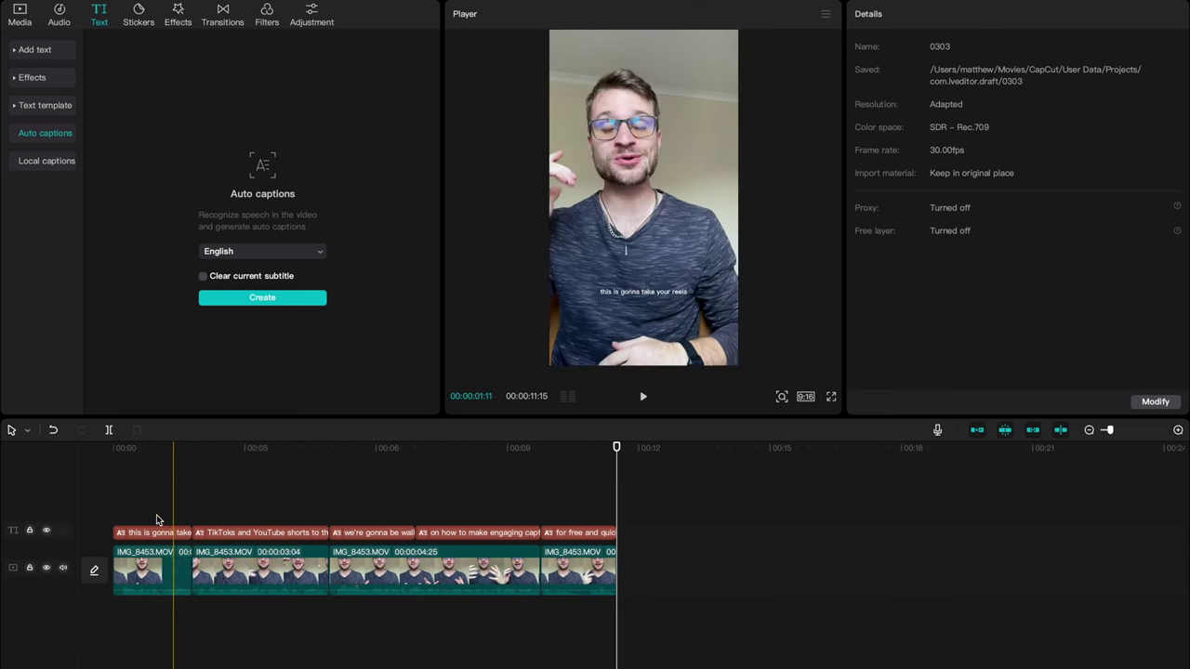
pyautogui.click(170, 513)
# - Select the first caption and apply THEBOLDFONT 2022 to all captions
pyautogui.click(171, 533)
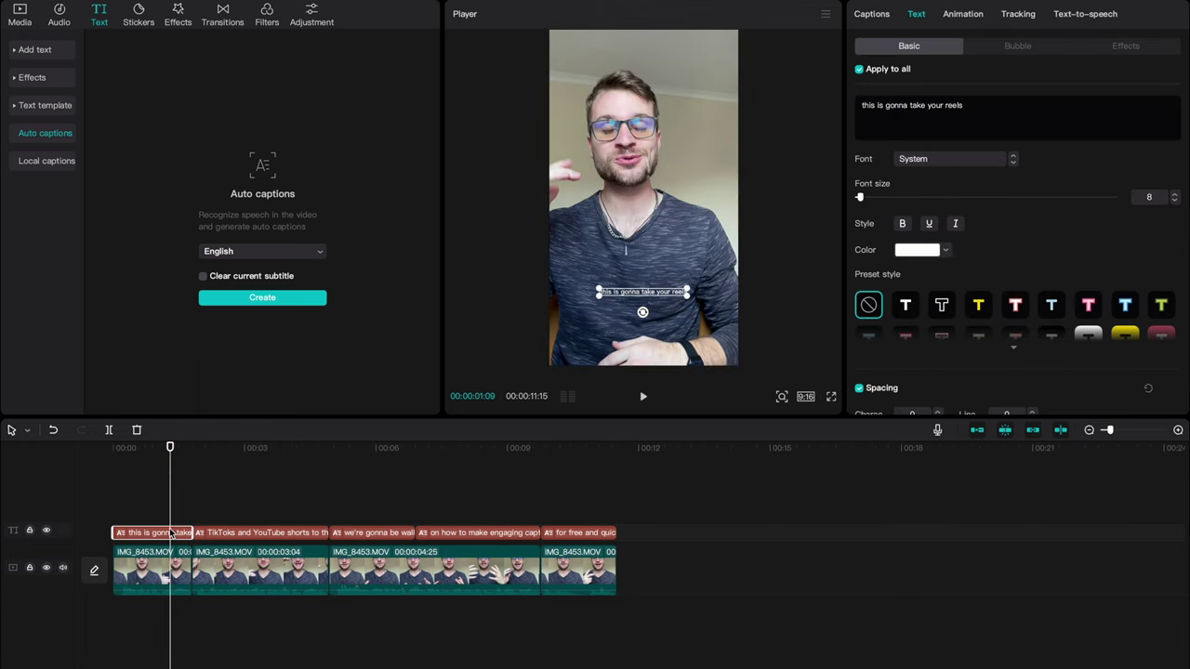
pyautogui.click(171, 534)
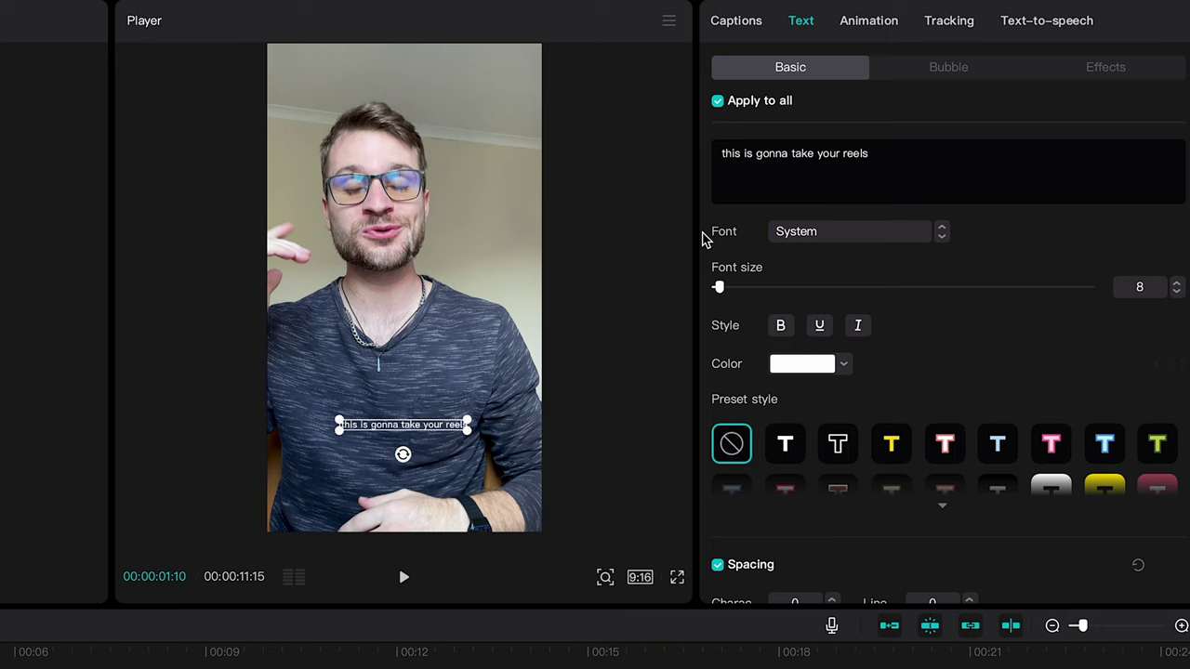
pyautogui.click(829, 239)
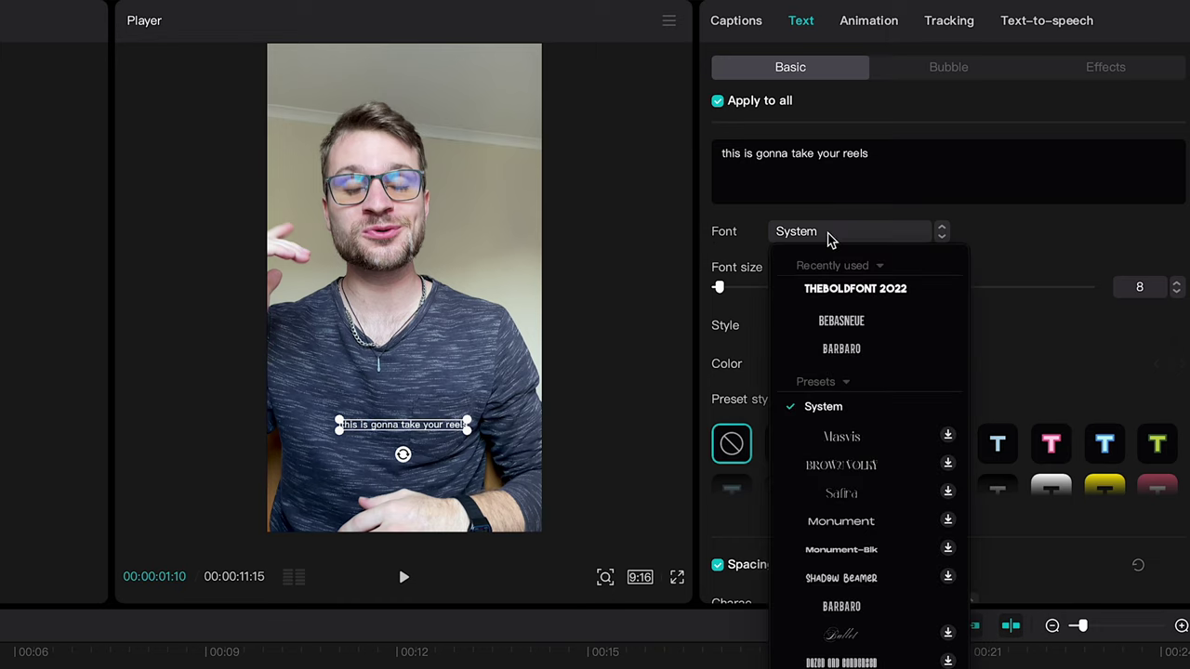
pyautogui.click(857, 295)
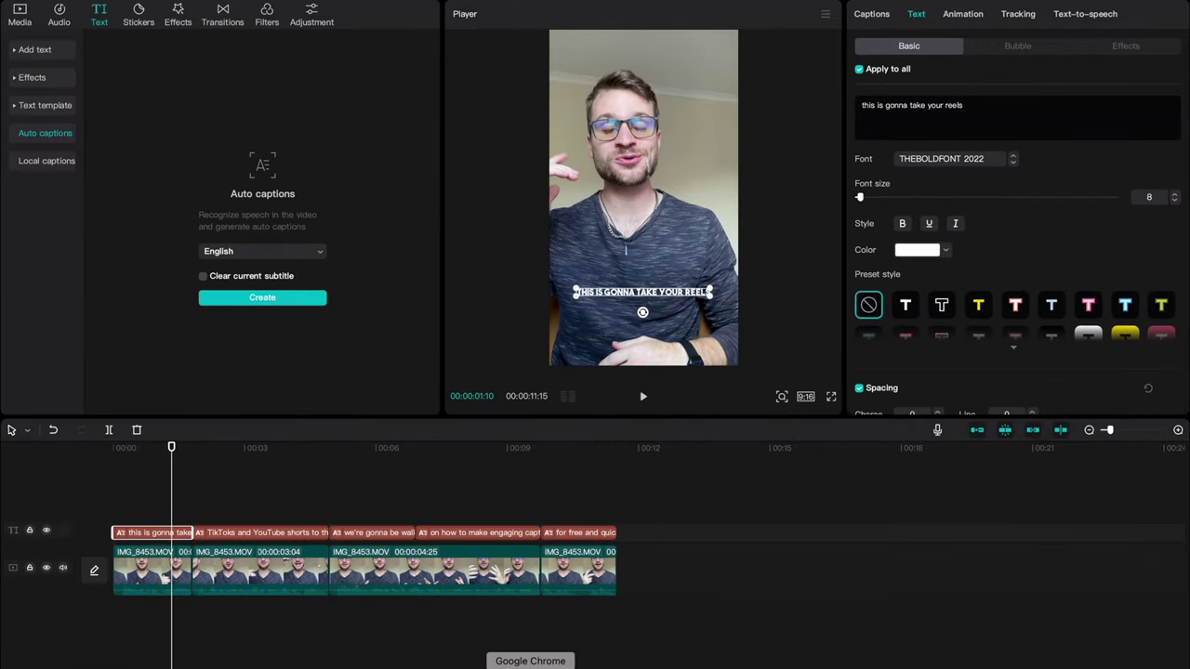
# - Download The Bold Font from dafont.com and open the the_bold_font folder in Downloads
pyautogui.click(530, 664)
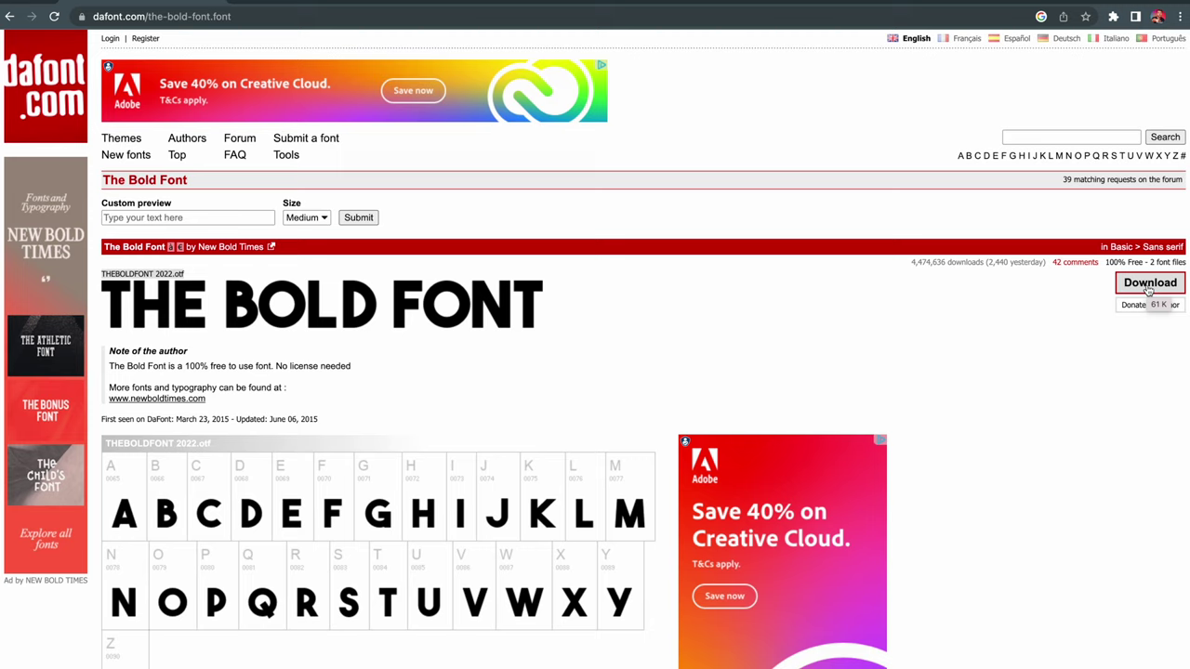
pyautogui.click(1130, 285)
pyautogui.click(507, 665)
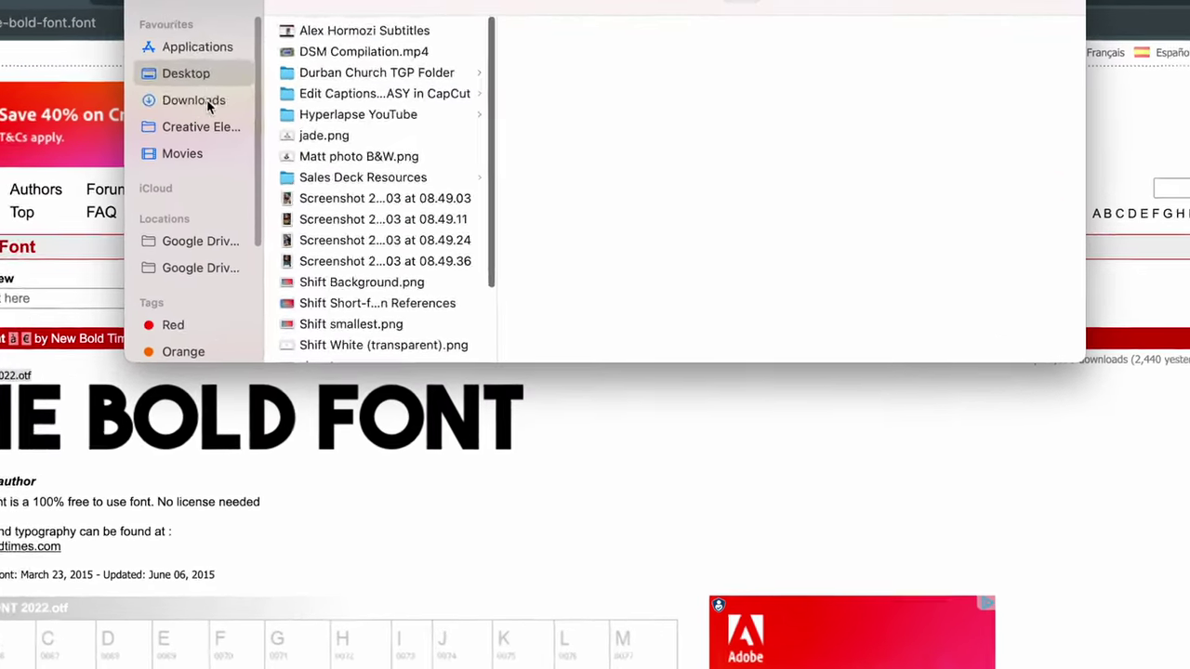
pyautogui.click(209, 107)
pyautogui.click(360, 68)
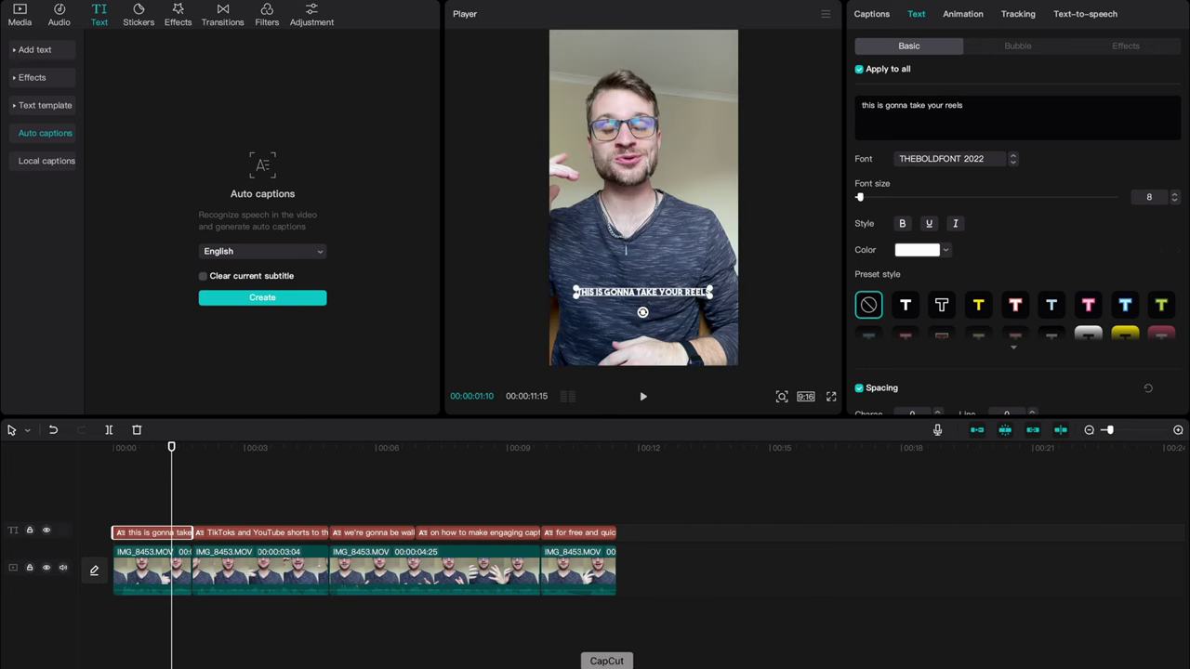
pyautogui.click(961, 164)
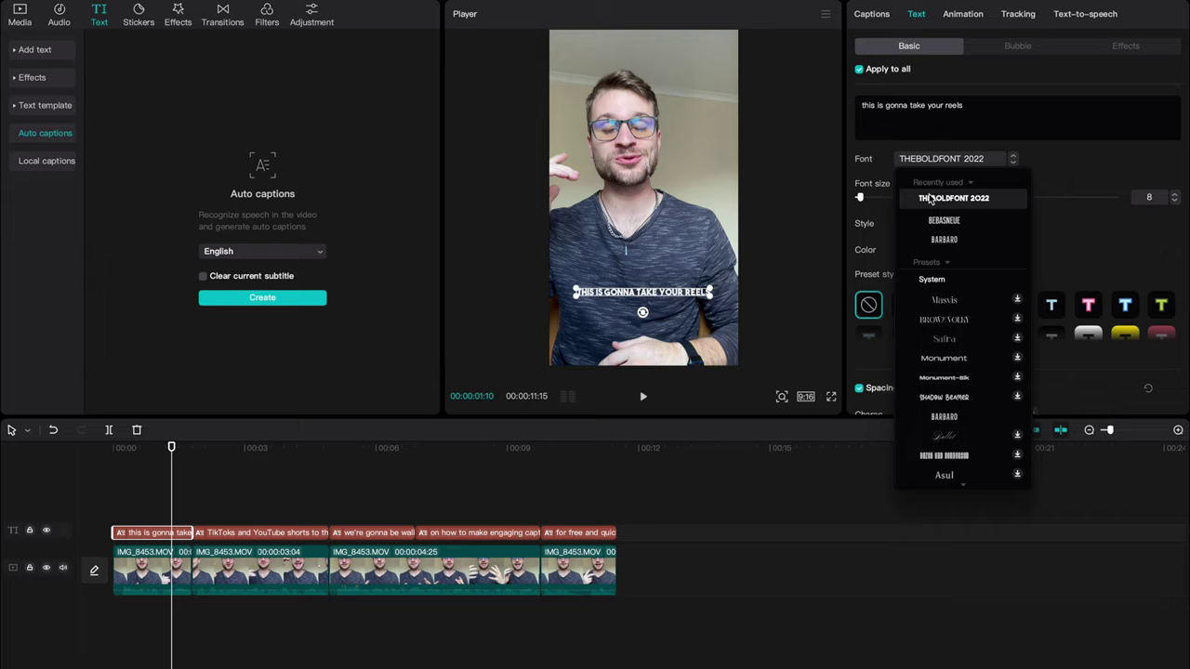
pyautogui.click(972, 279)
pyautogui.scroll(-15, 977, 289)
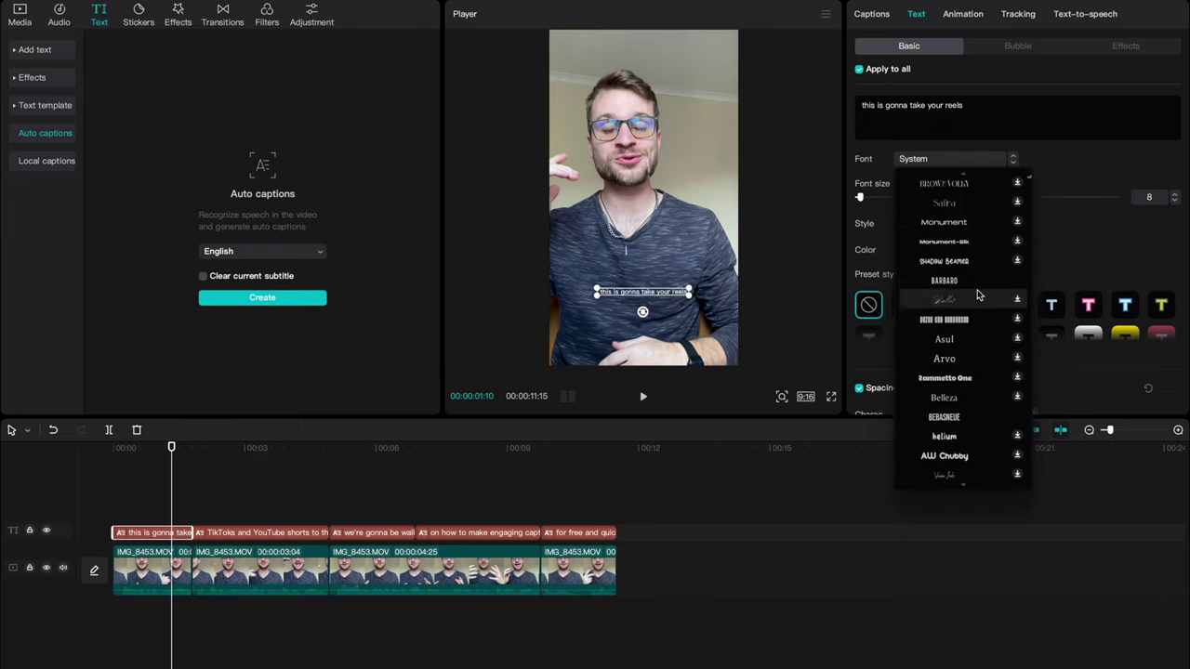
pyautogui.scroll(-20, 977, 289)
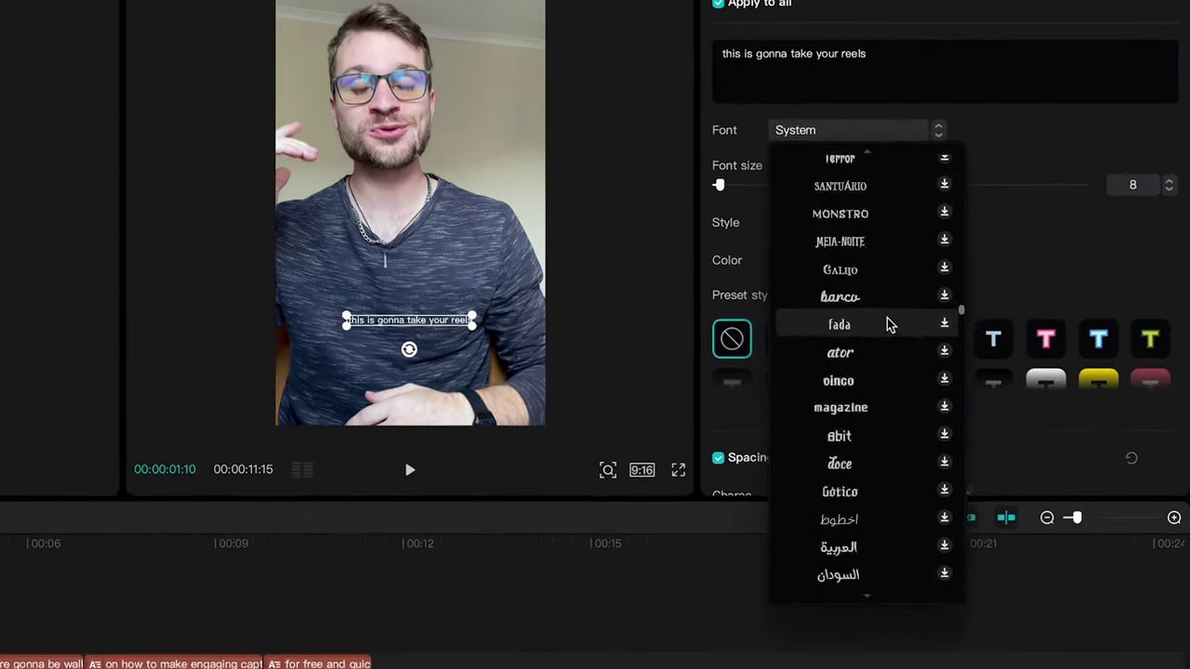
pyautogui.scroll(10, 883, 324)
pyautogui.scroll(-1, 864, 353)
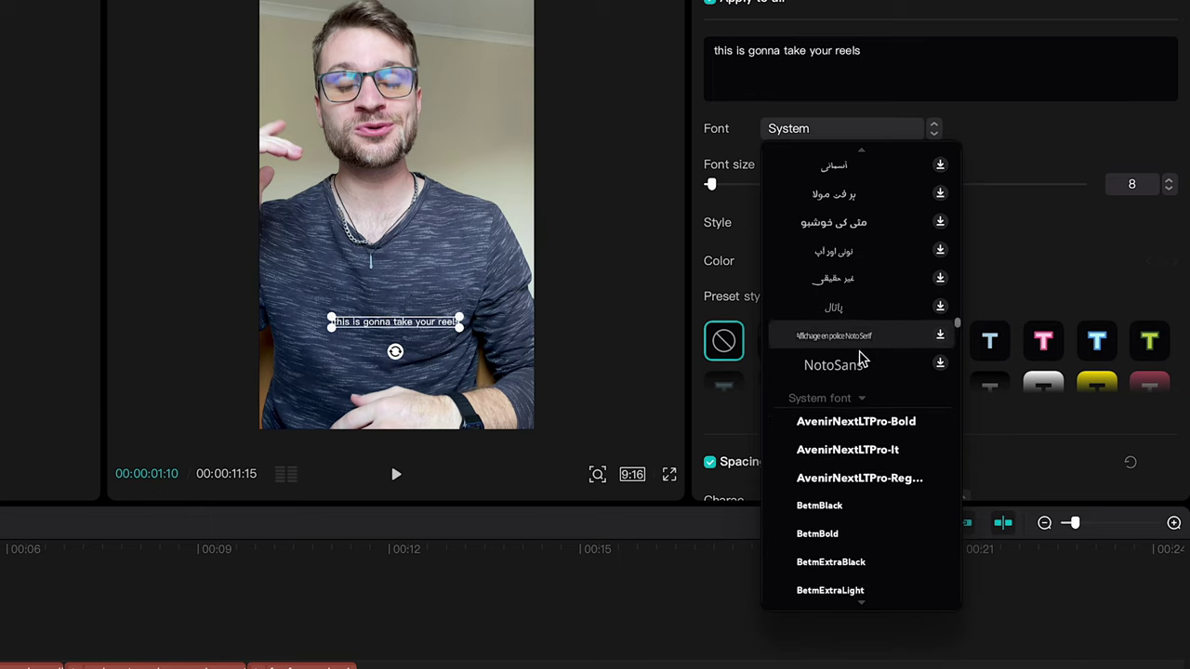
pyautogui.scroll(-20, 836, 406)
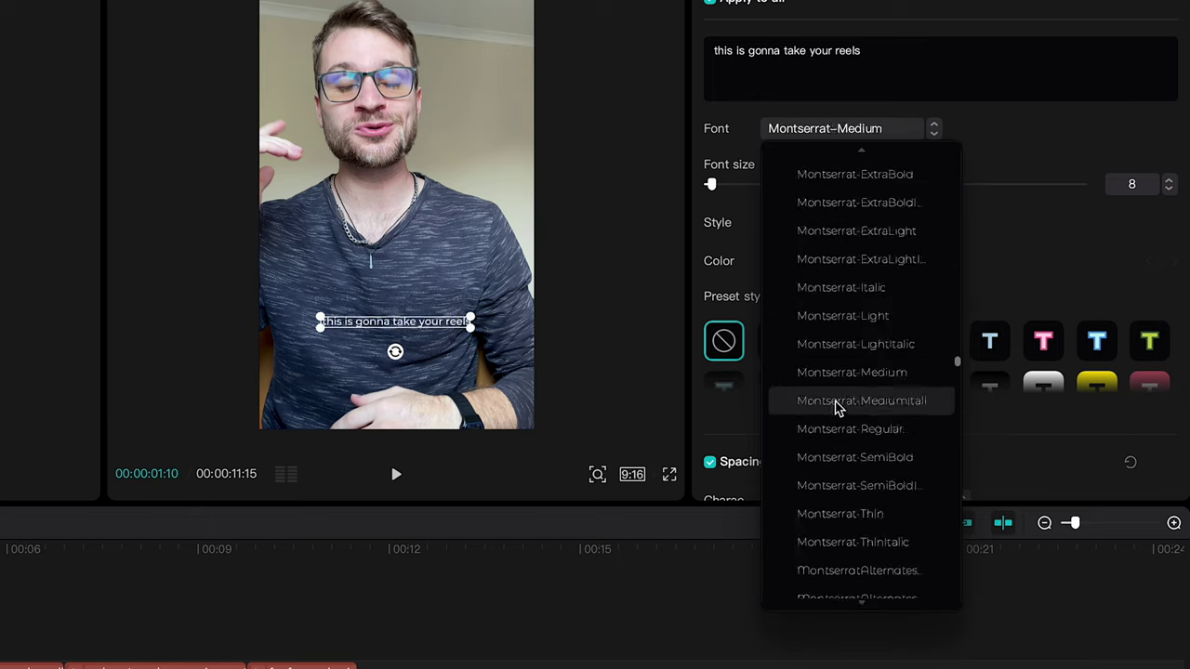
pyautogui.scroll(-20, 836, 409)
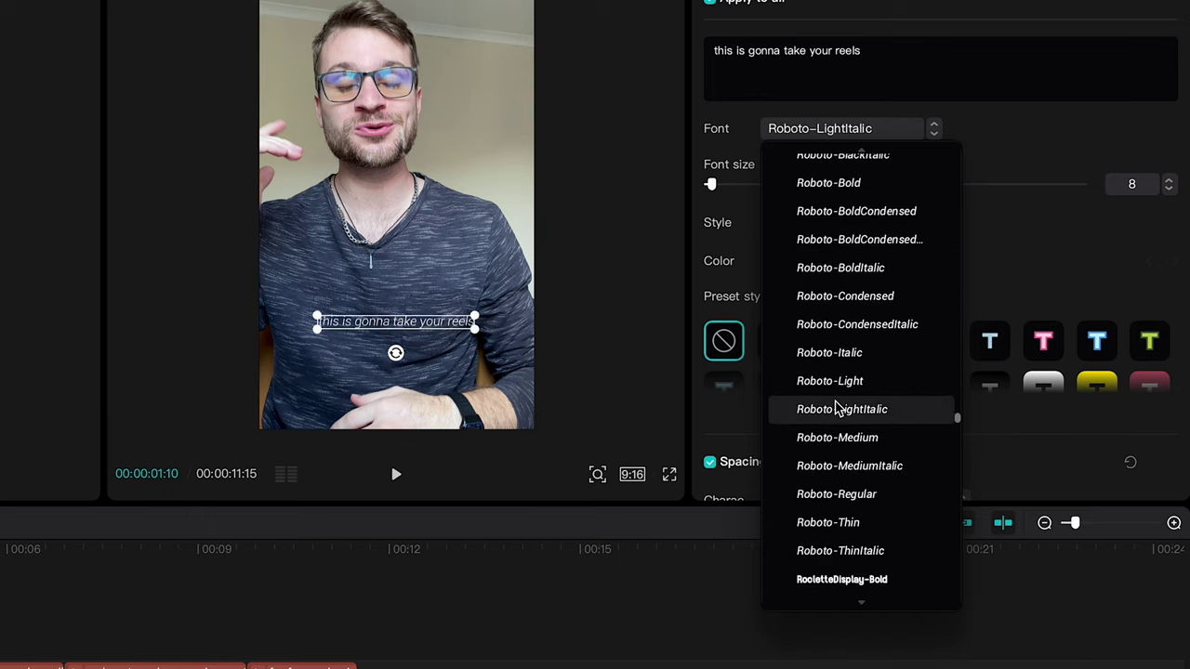
pyautogui.scroll(-20, 836, 406)
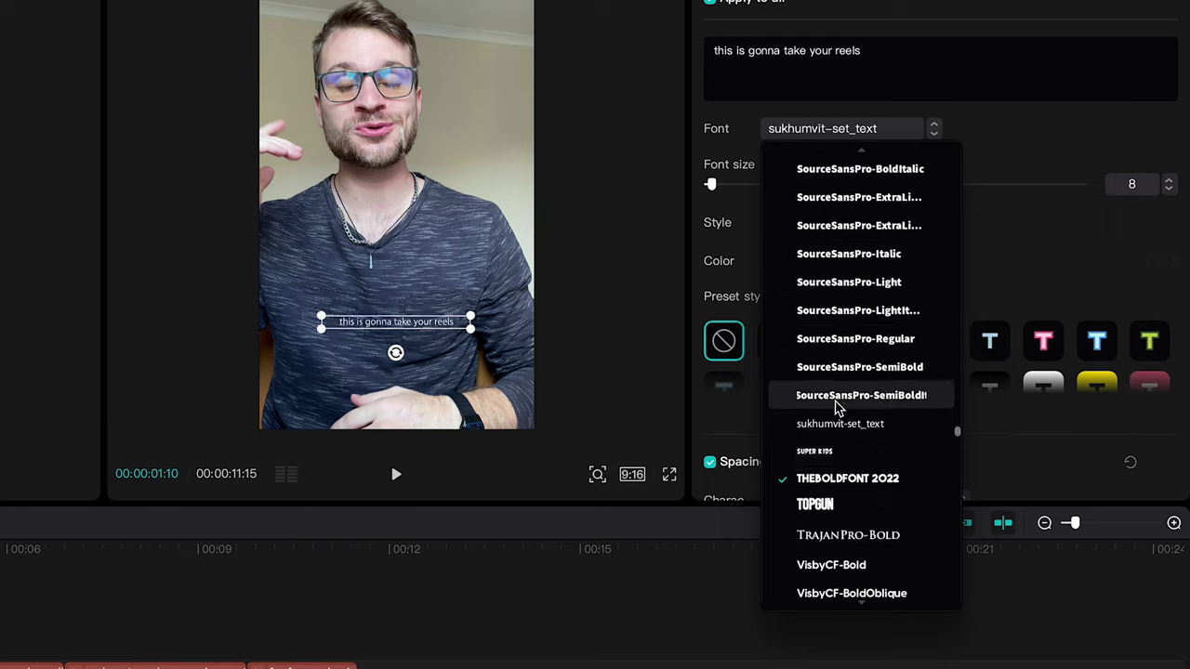
pyautogui.scroll(3, 836, 406)
pyautogui.scroll(3, 837, 391)
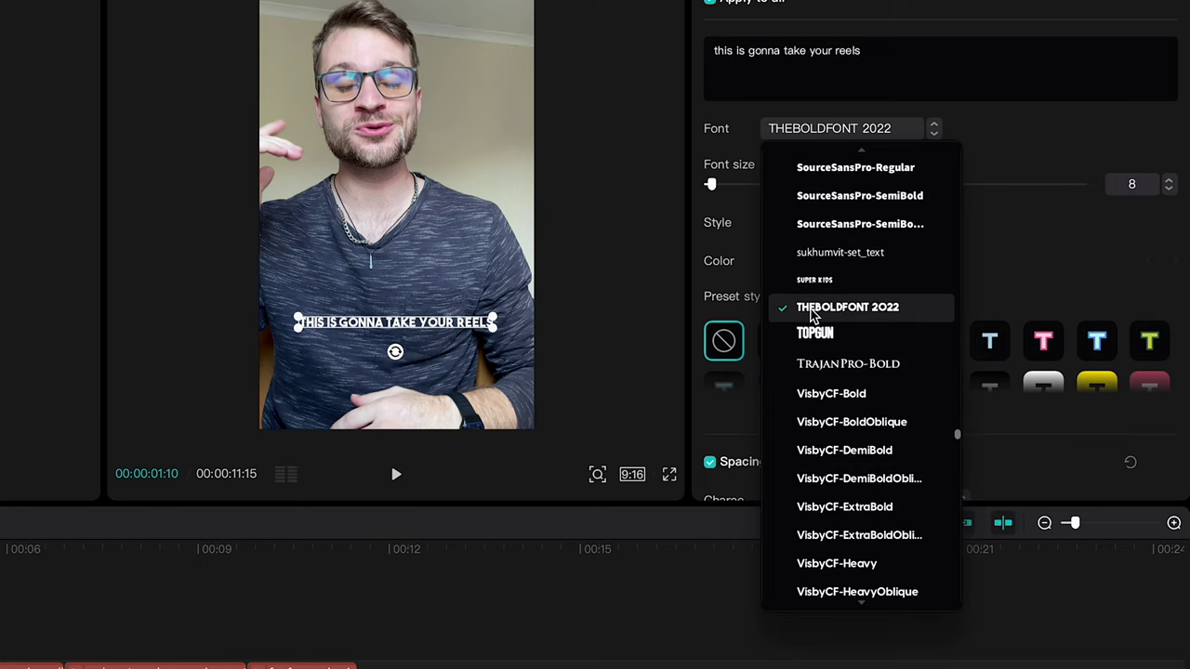
pyautogui.click(827, 316)
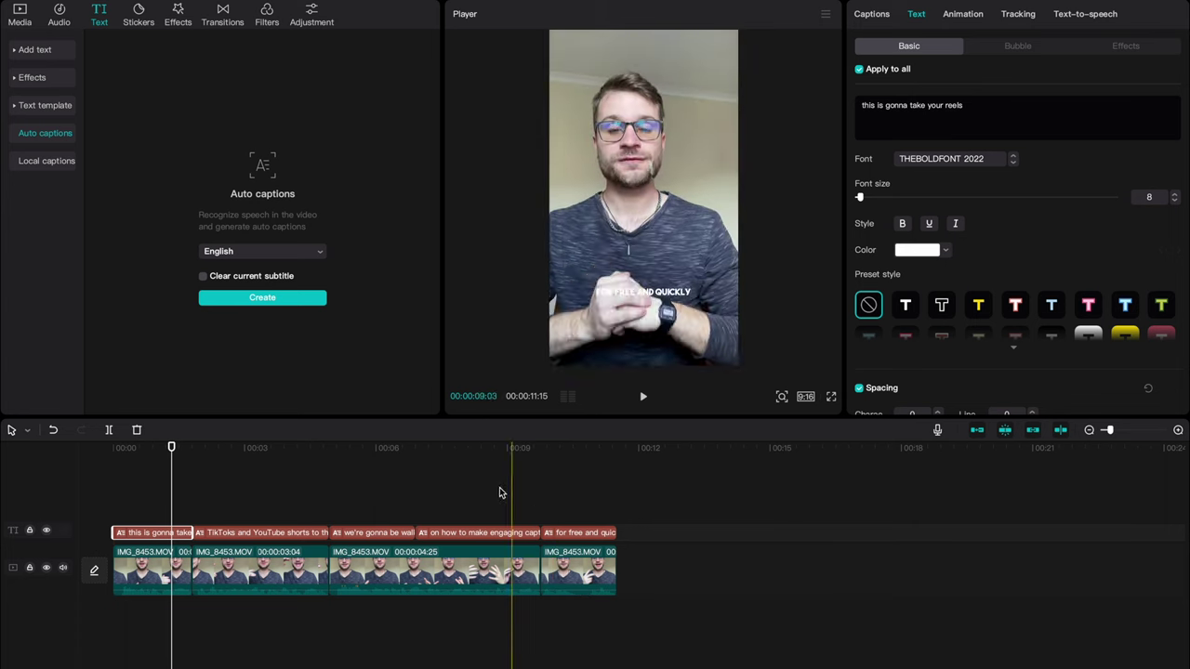
pyautogui.click(159, 515)
pyautogui.click(158, 533)
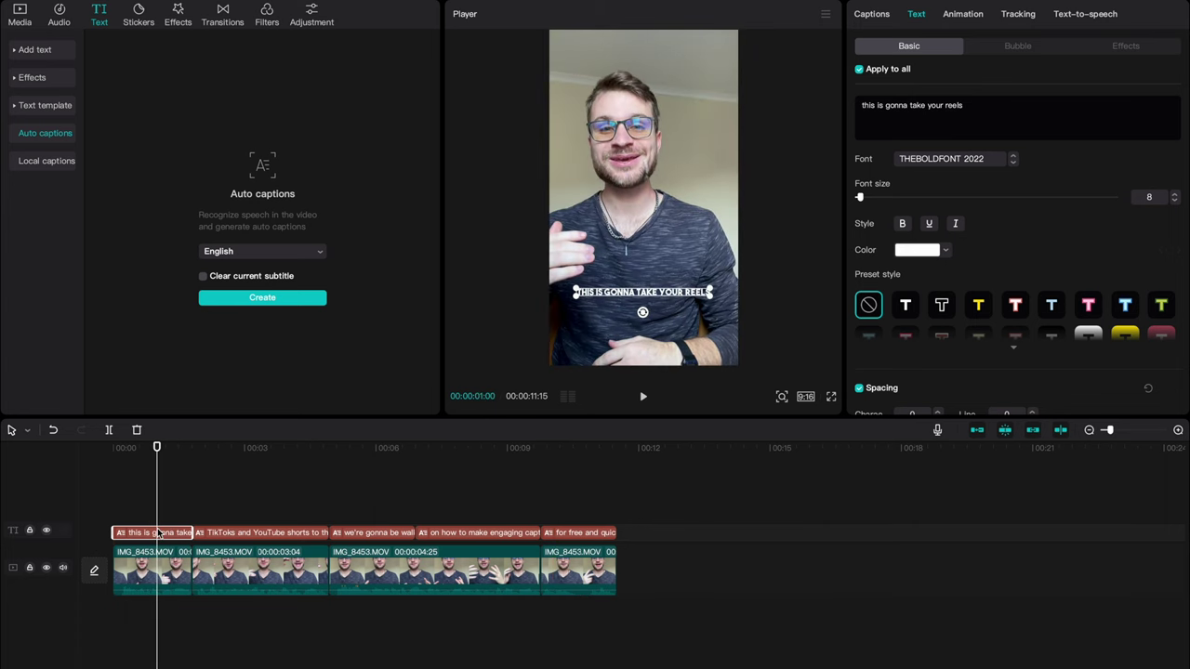
pyautogui.click(164, 523)
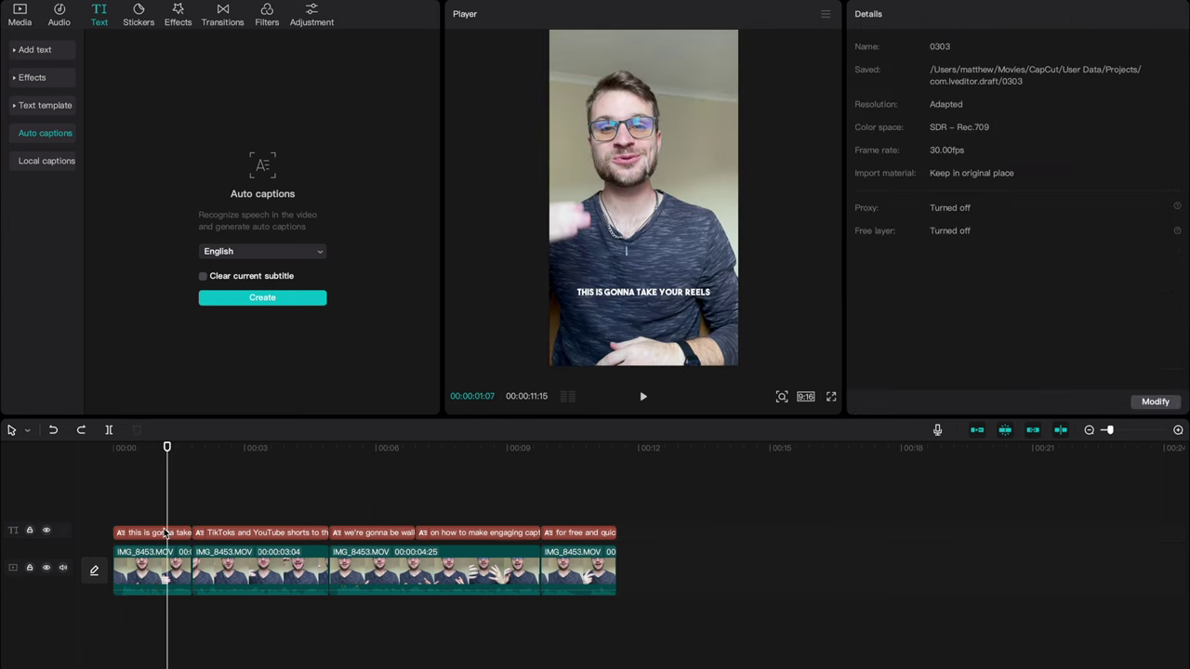
# - Enlarge the caption text to size 16
pyautogui.click(146, 522)
pyautogui.click(146, 533)
pyautogui.moveTo(849, 200); pyautogui.dragTo(868, 199)
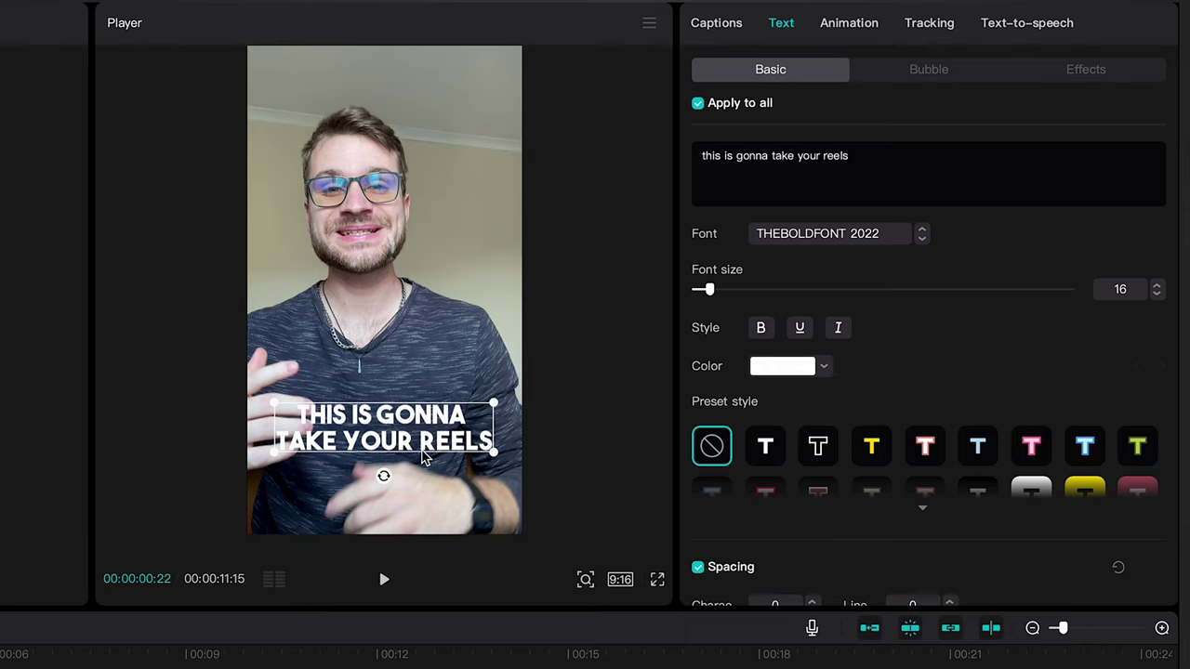
# - Give the captions a black outline at thickness 50, then select the second caption
pyautogui.scroll(-3, 991, 348)
pyautogui.scroll(1, 991, 348)
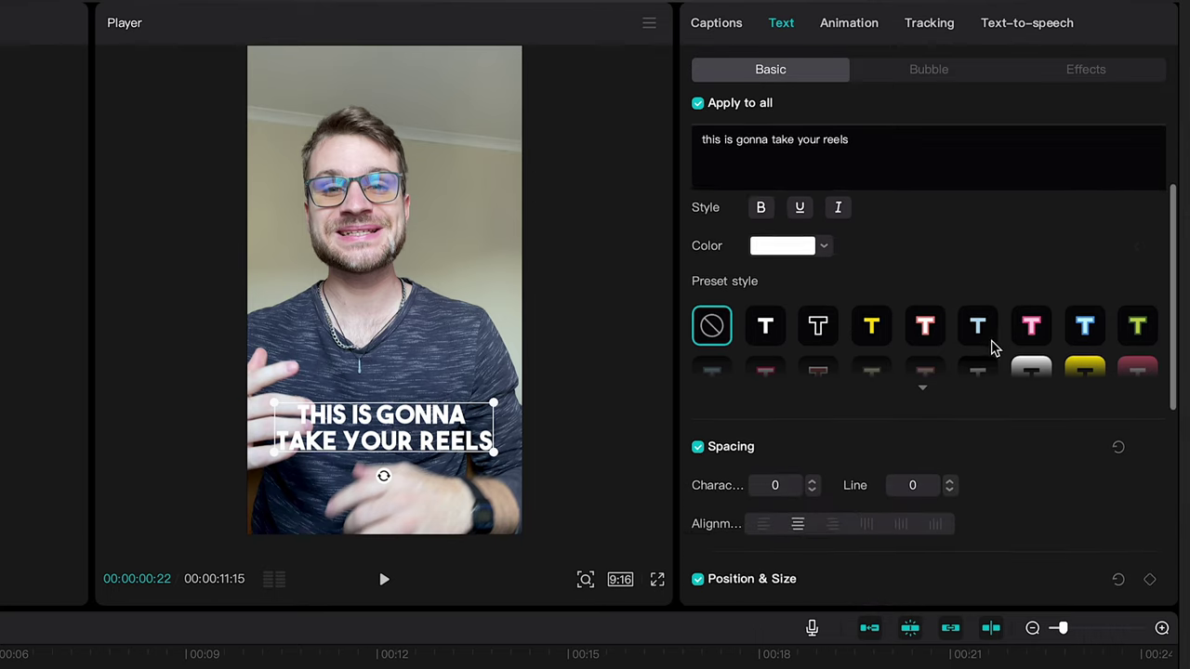
pyautogui.scroll(-3, 991, 347)
pyautogui.scroll(-5, 990, 348)
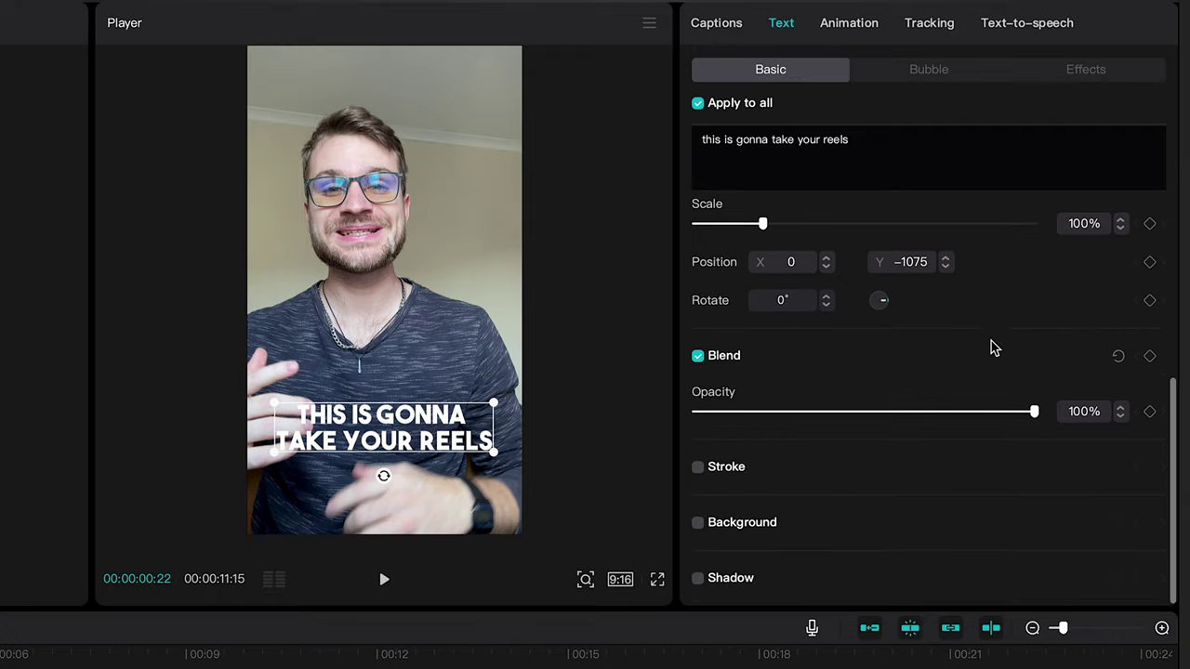
pyautogui.click(698, 467)
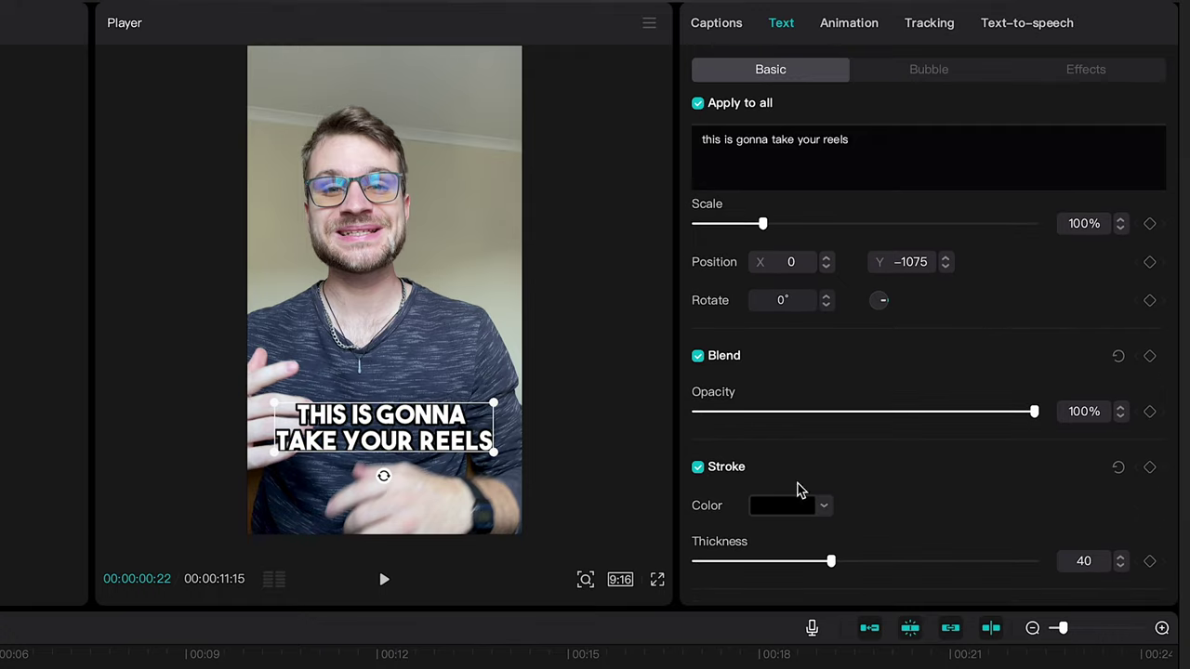
pyautogui.scroll(-1, 856, 510)
pyautogui.scroll(-1, 856, 511)
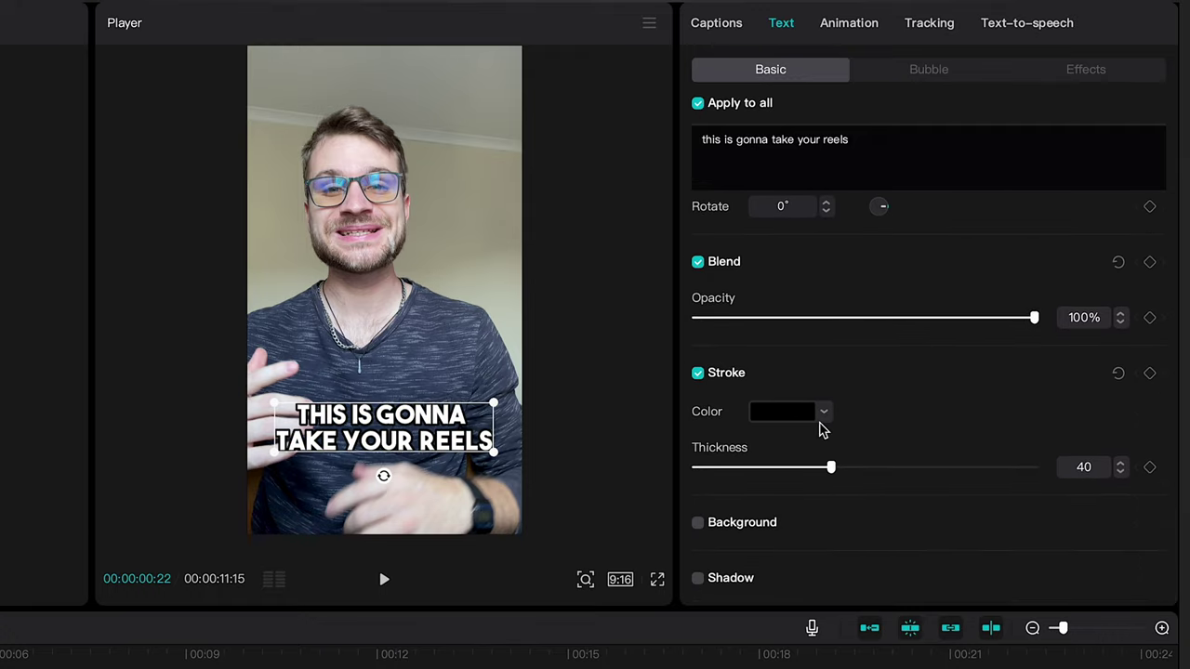
pyautogui.moveTo(826, 468); pyautogui.dragTo(853, 469)
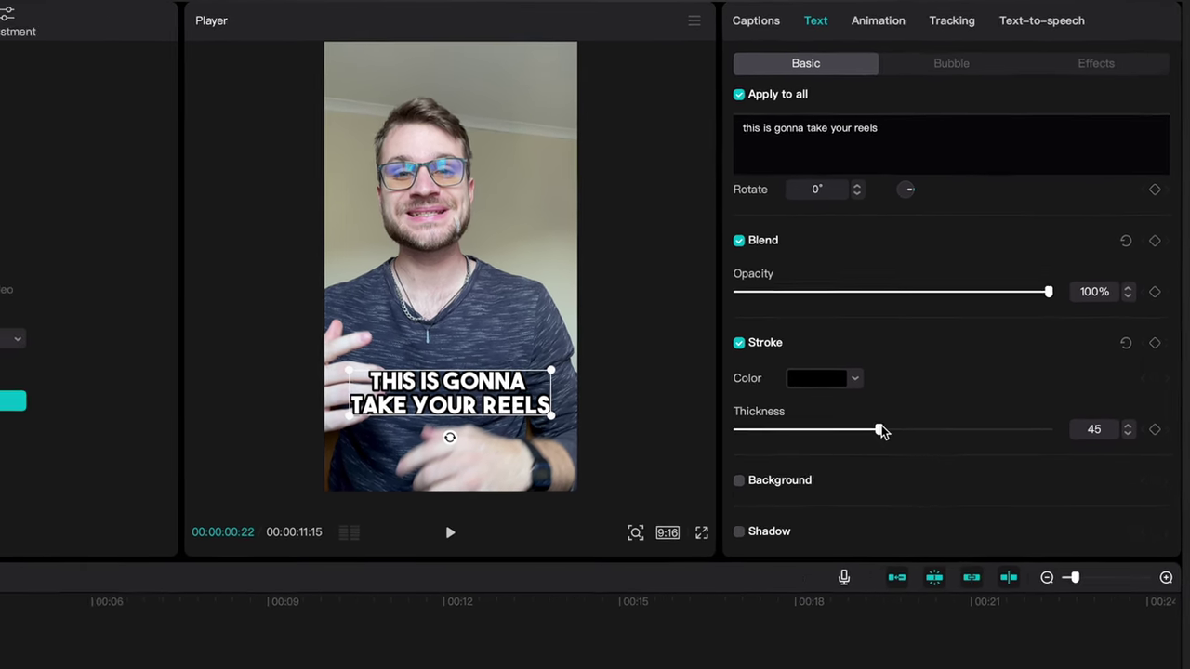
pyautogui.moveTo(880, 429); pyautogui.dragTo(893, 430)
pyautogui.click(252, 534)
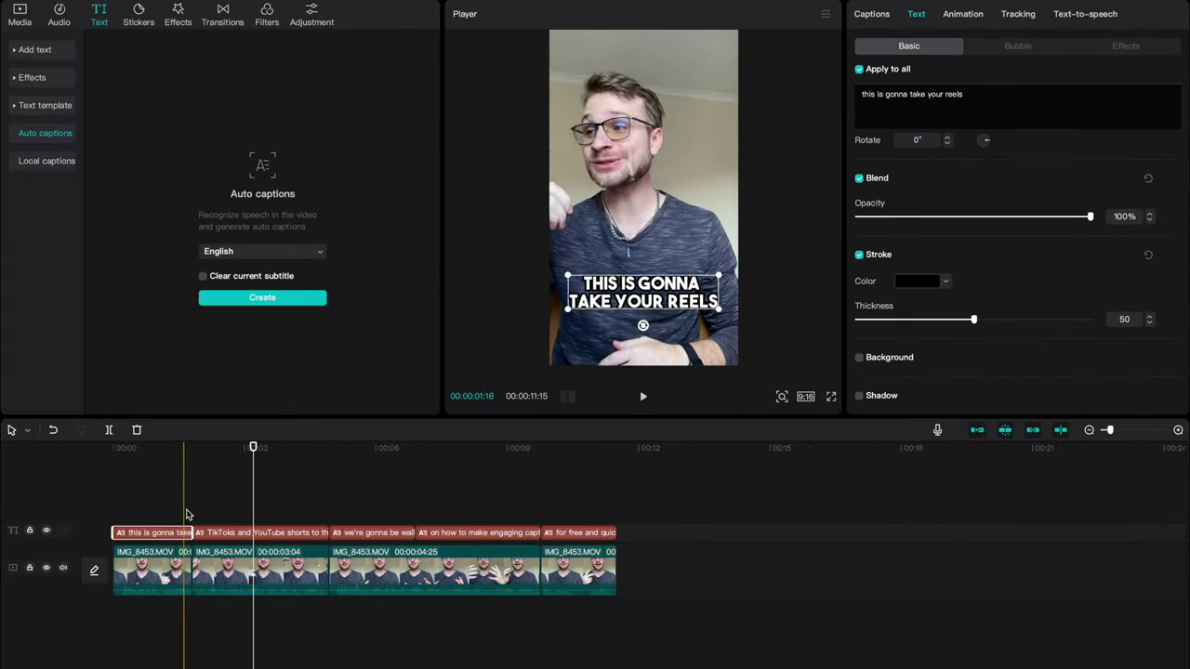
pyautogui.click(248, 535)
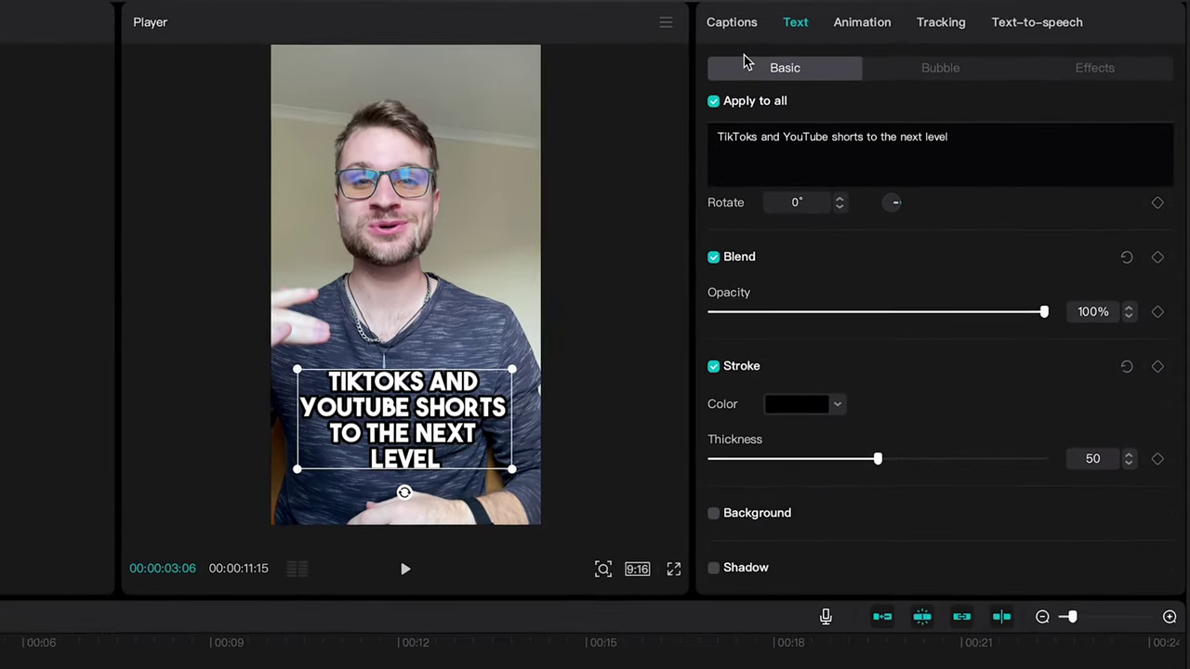
# - Split caption 2 into 'TikToks and YouTube' and 'shorts to the next level'
pyautogui.click(730, 27)
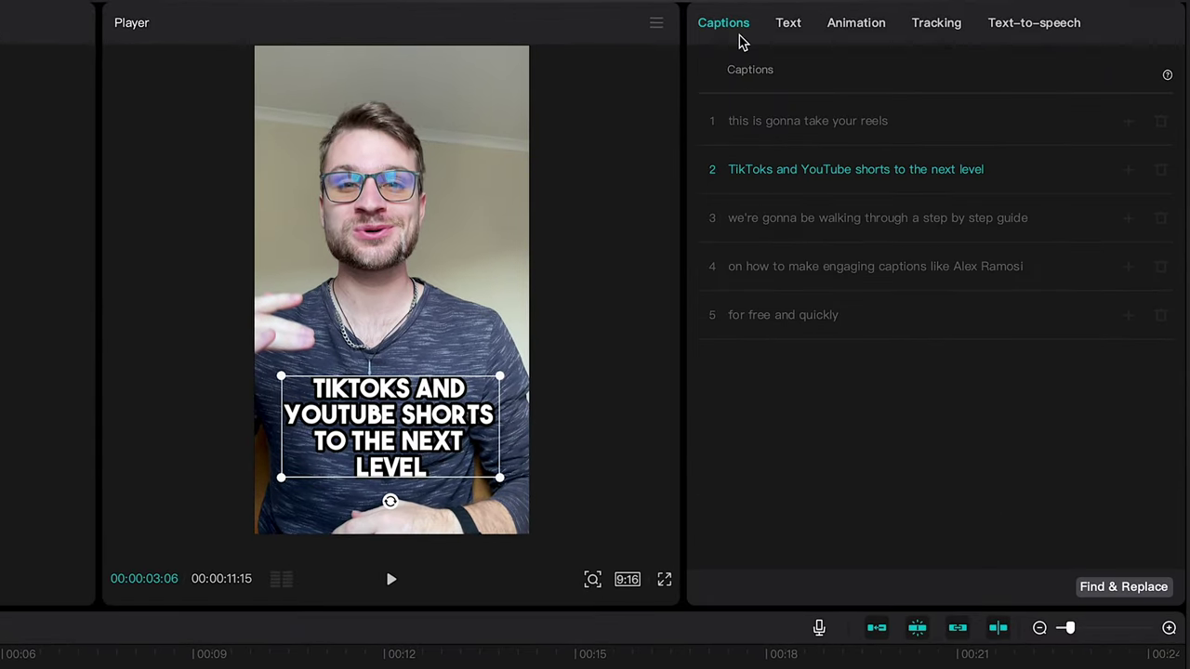
pyautogui.click(856, 176)
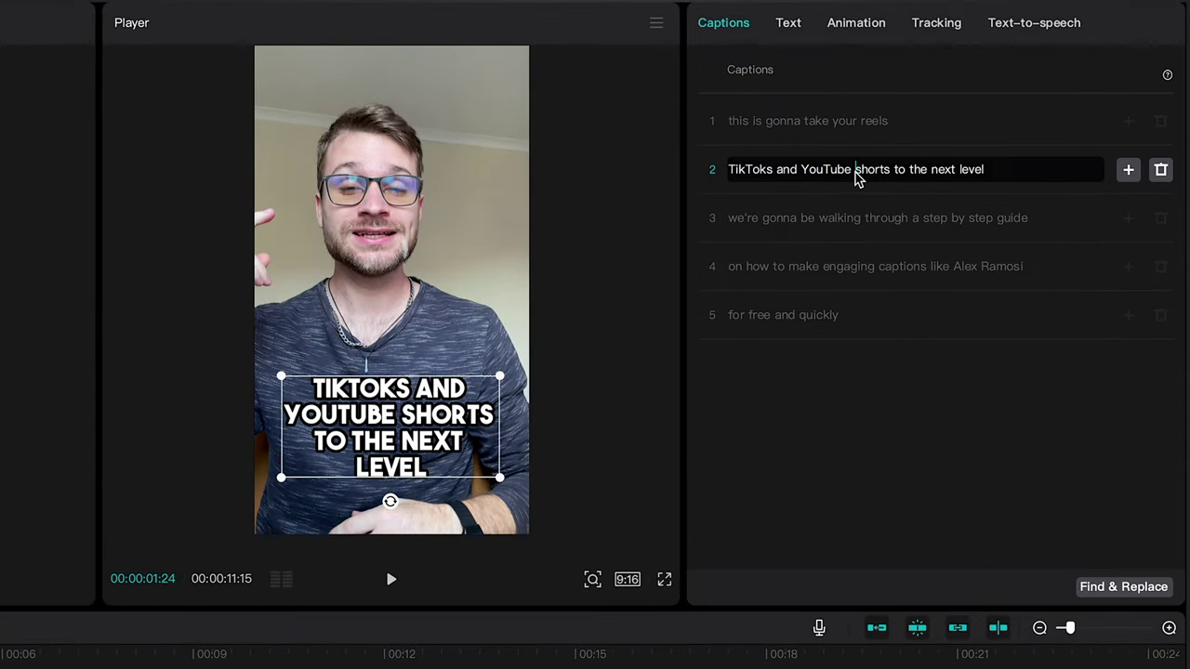
pyautogui.press('BackSpace')
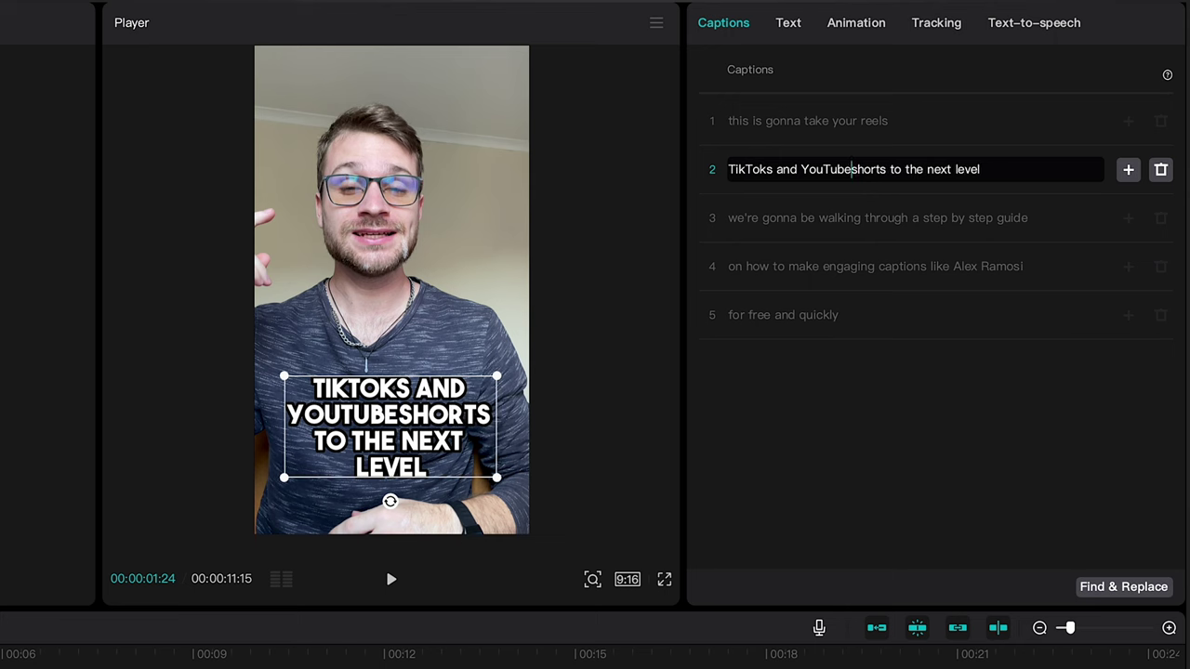
pyautogui.press('Return')
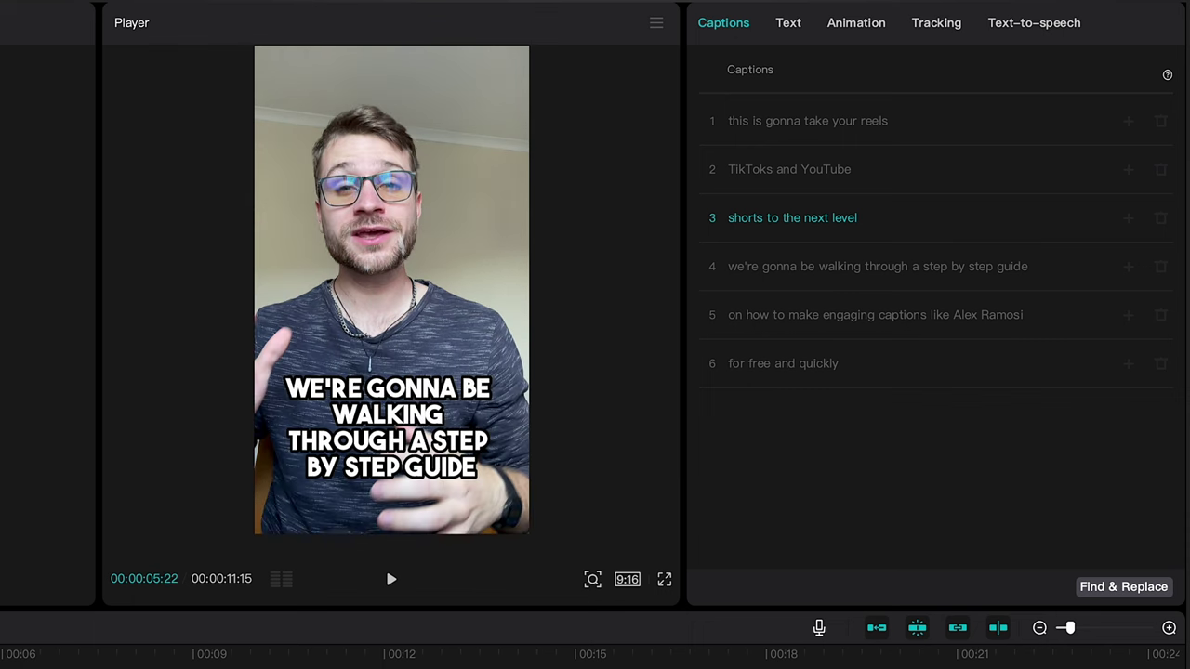
pyautogui.press('Escape')
# - Split caption 4 into 'we're gonna be walking' and 'through a step by step guide'
pyautogui.click(391, 427)
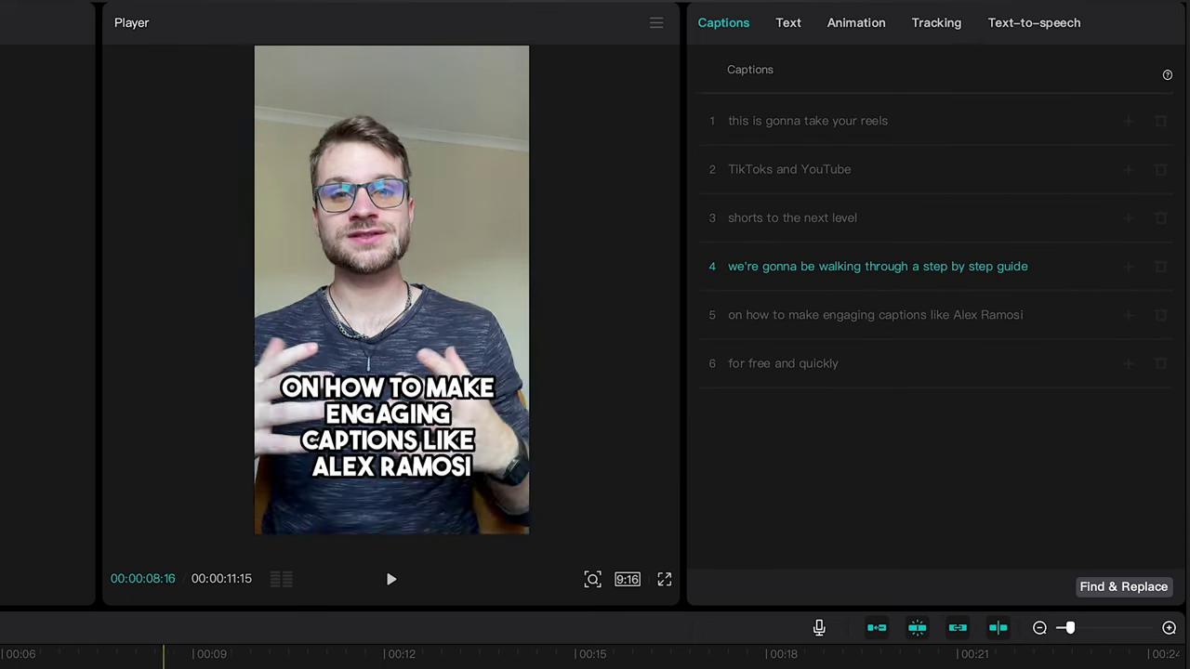
pyautogui.click(866, 270)
pyautogui.press('BackSpace')
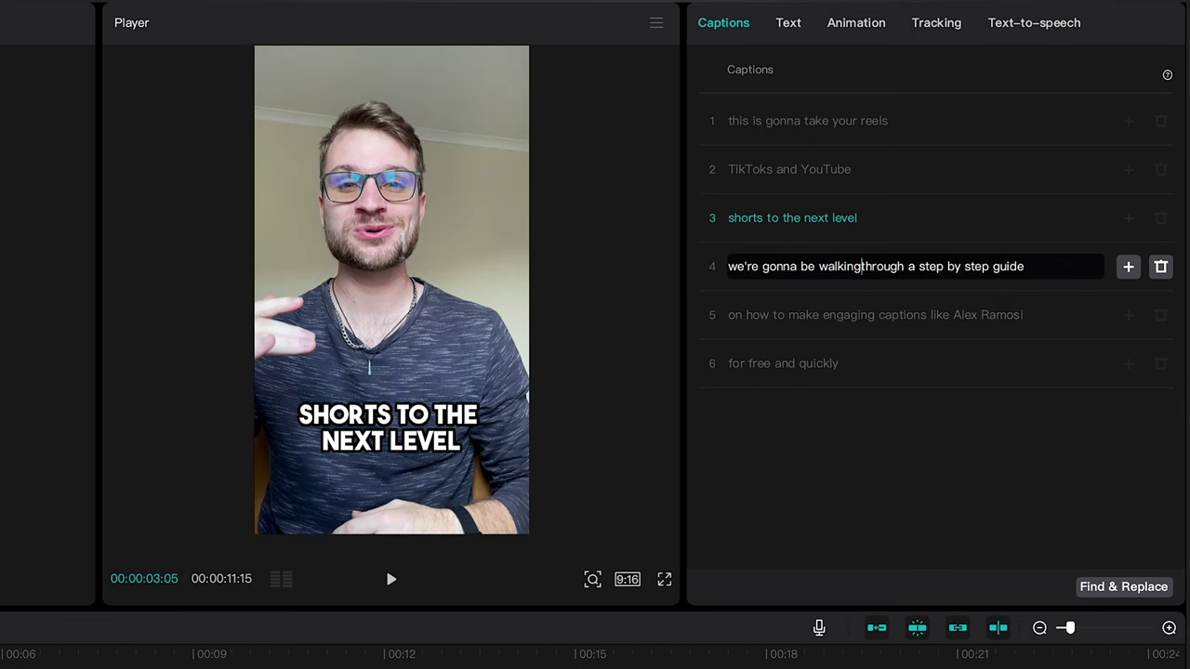
pyautogui.press('Return')
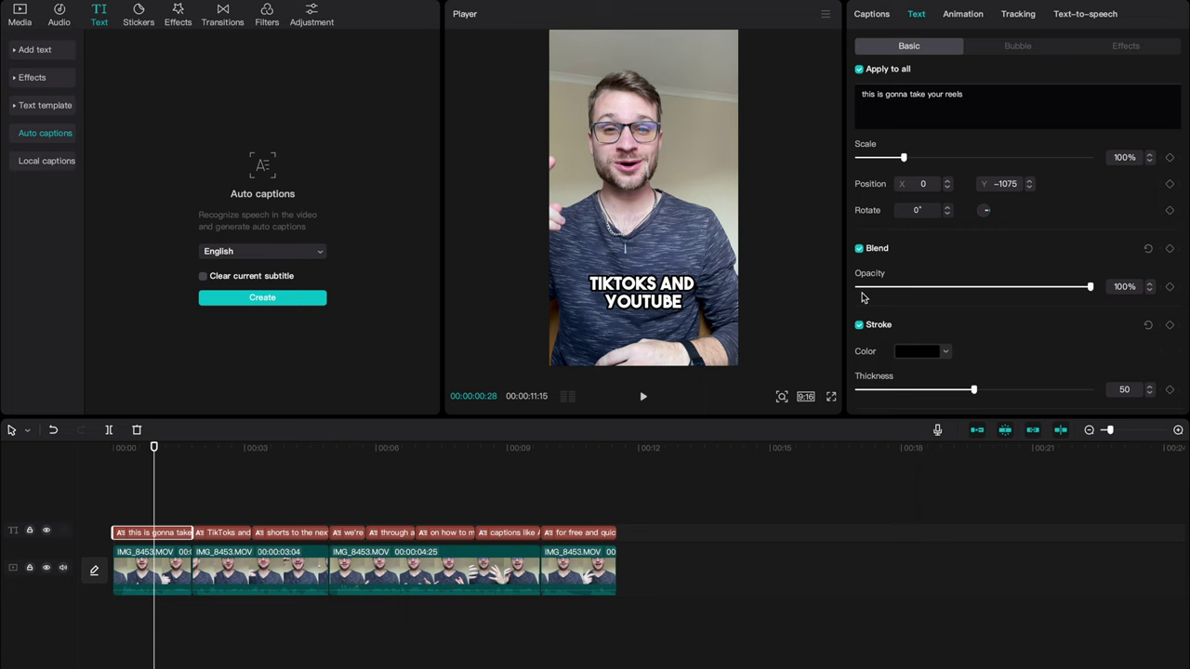
# - Raise all the captions in the frame to a Y position of -966
pyautogui.scroll(1, 1084, 210)
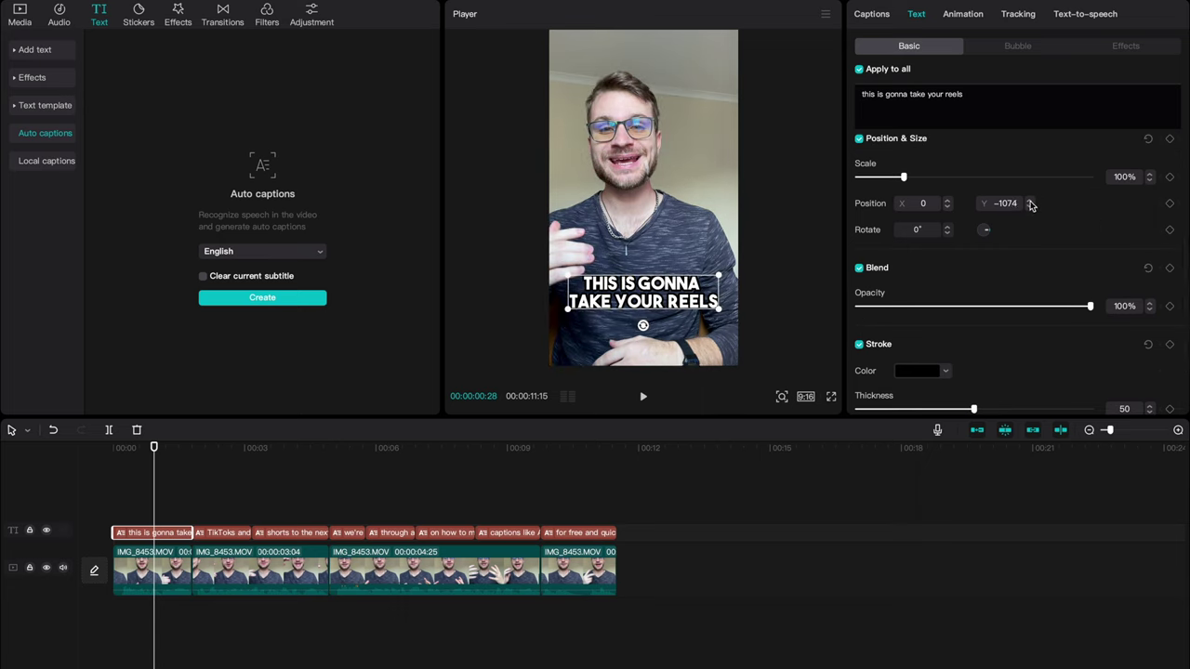
pyautogui.moveTo(1030, 202); pyautogui.dragTo(1030, 203)
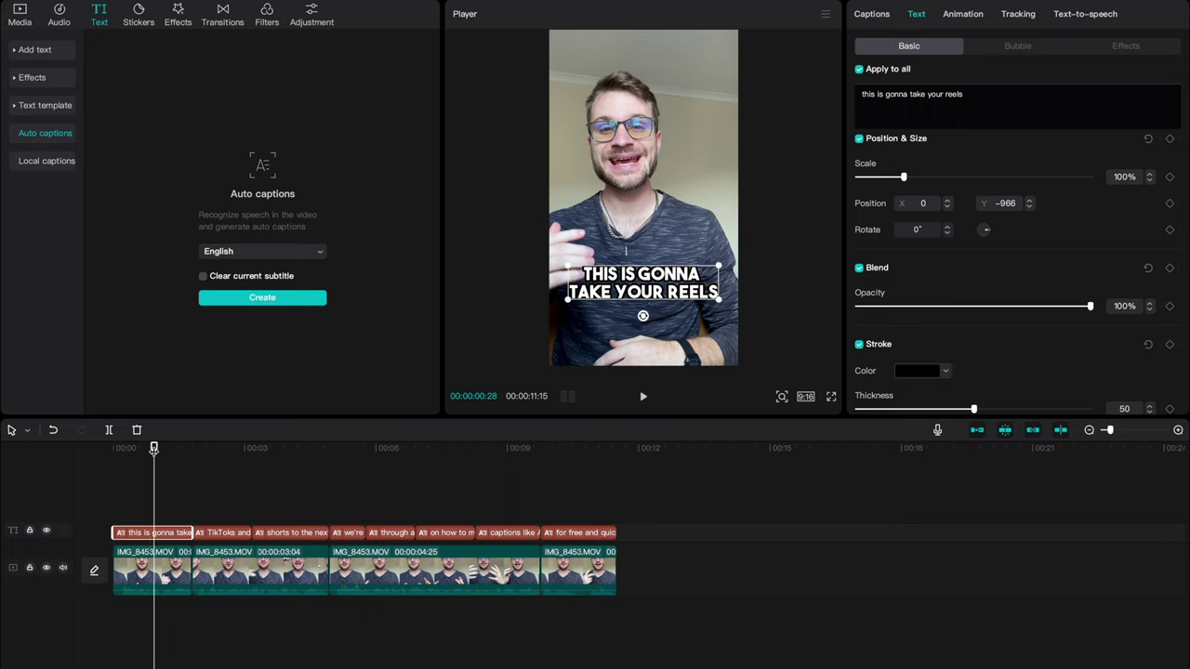
# - Duplicate the opening caption onto a new track and make 'this is gonna' yellow, slightly larger
pyautogui.hotkey('ctrl', 'v')
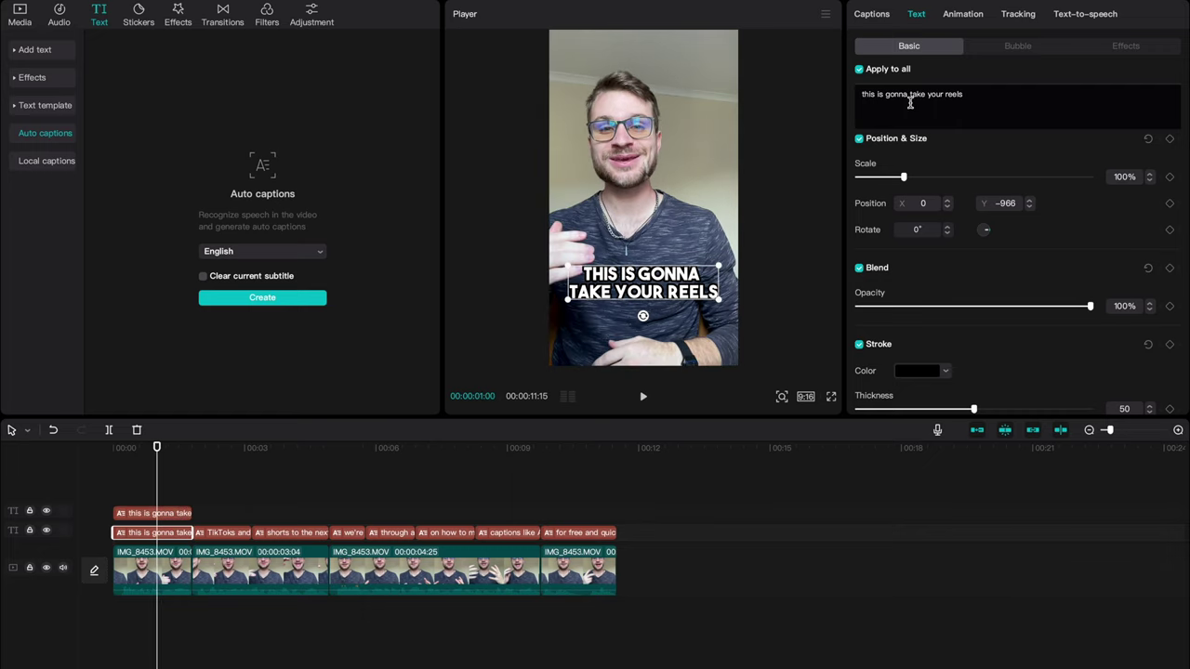
pyautogui.moveTo(908, 98); pyautogui.dragTo(859, 98)
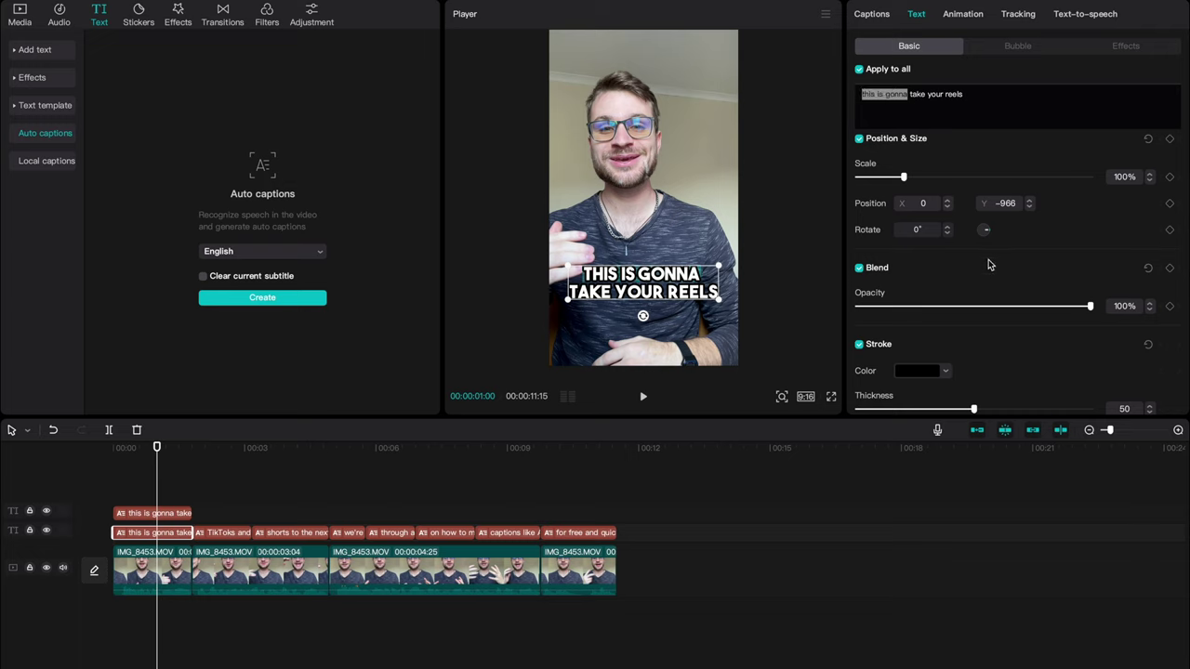
pyautogui.scroll(3, 987, 258)
pyautogui.click(947, 250)
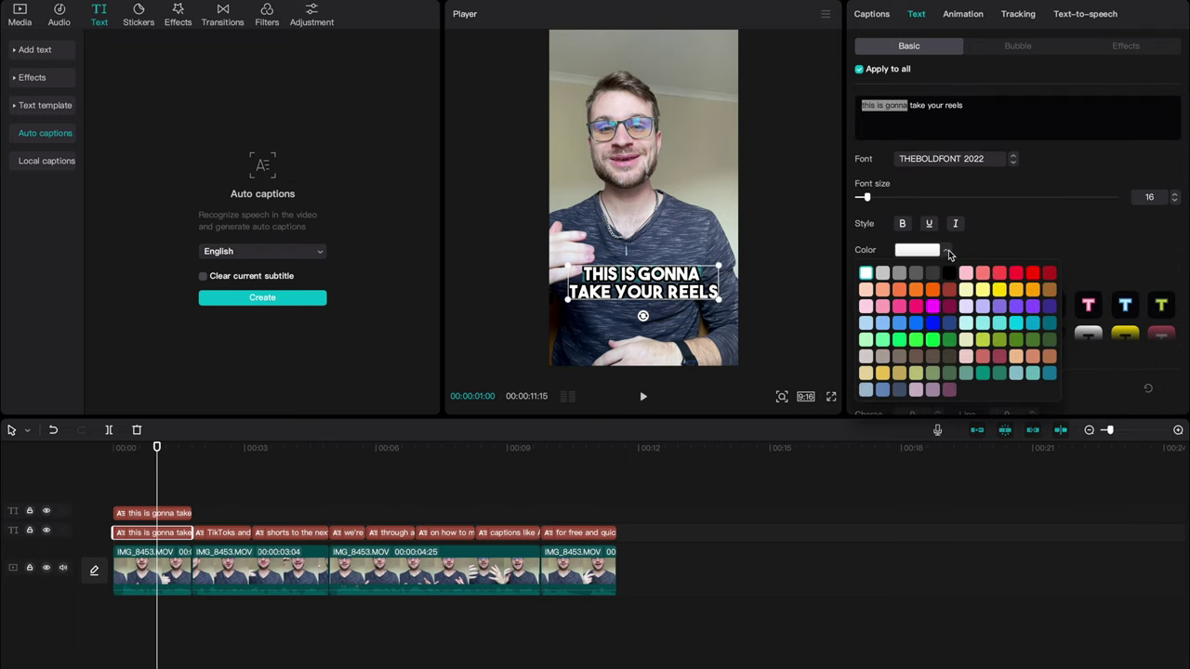
pyautogui.click(1003, 293)
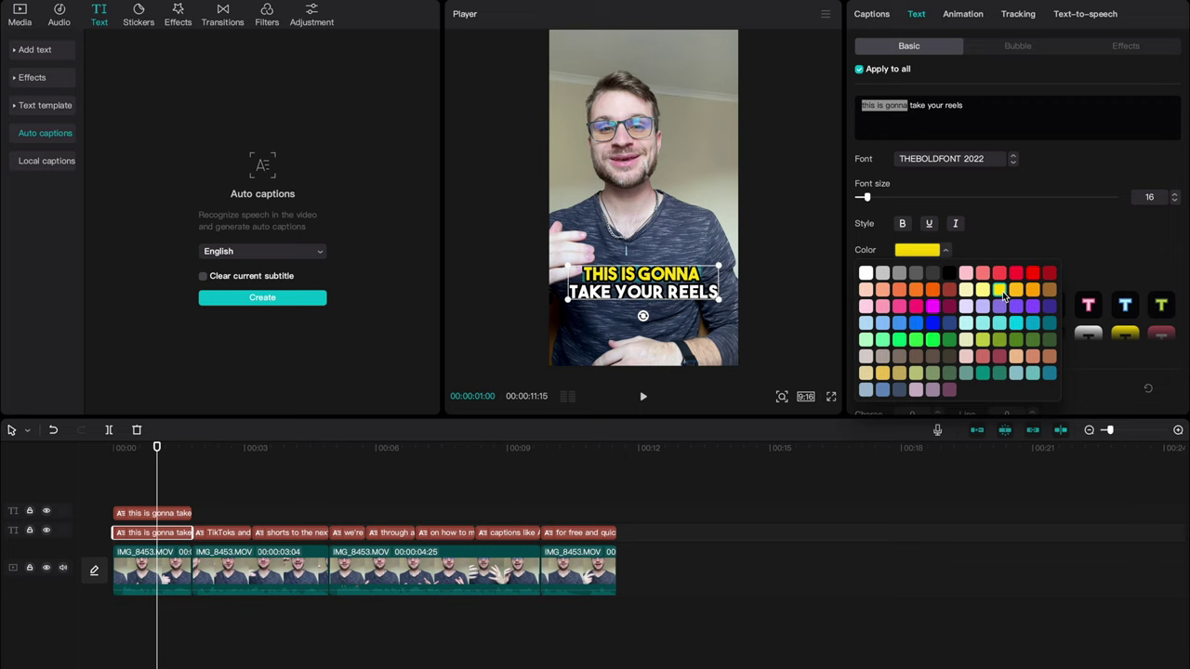
pyautogui.moveTo(864, 197); pyautogui.dragTo(868, 200)
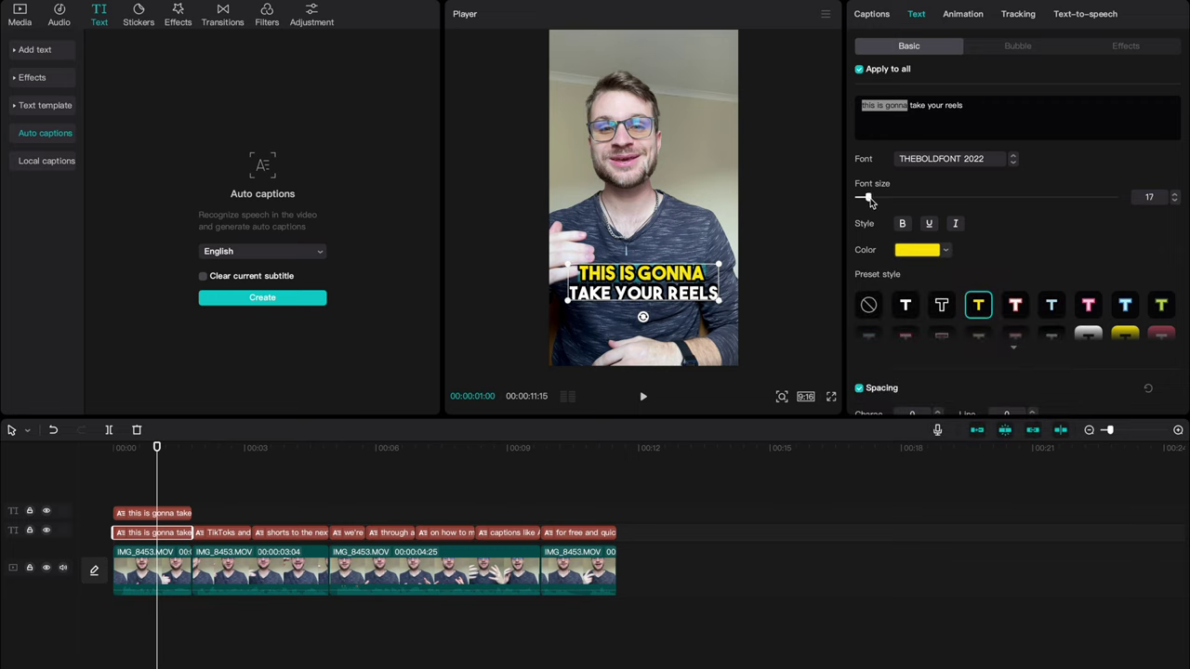
# - In the top-track copy, make 'take your reels' yellow at font size 17
pyautogui.click(158, 514)
pyautogui.moveTo(910, 107); pyautogui.dragTo(967, 106)
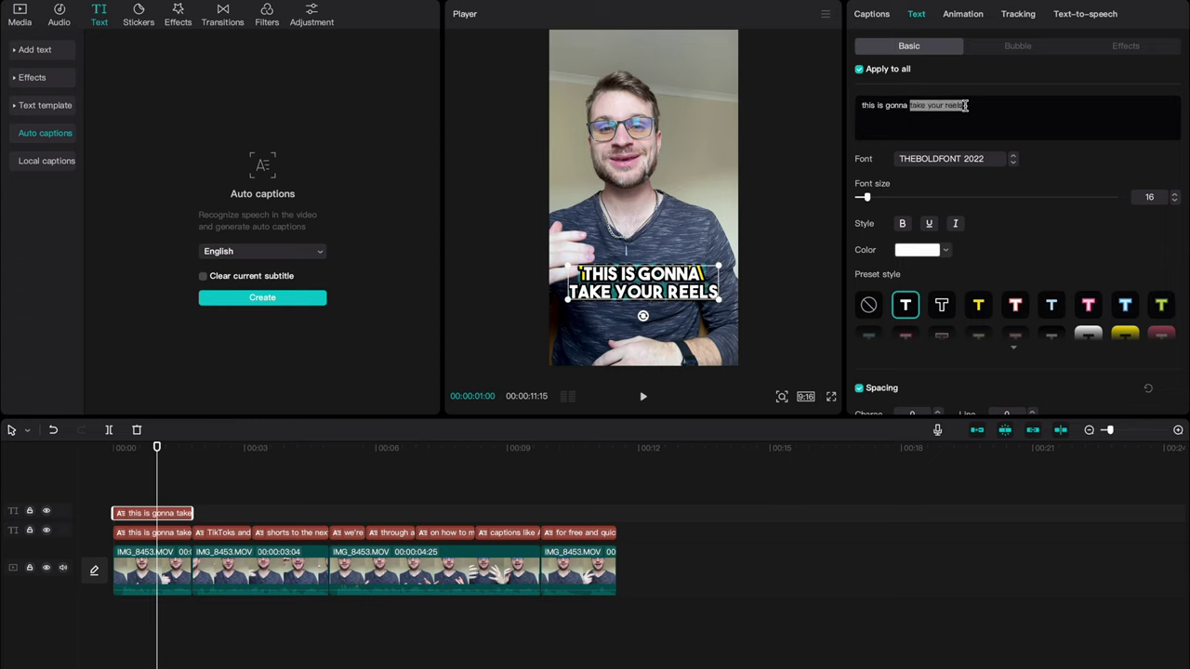
pyautogui.click(946, 250)
pyautogui.click(1001, 296)
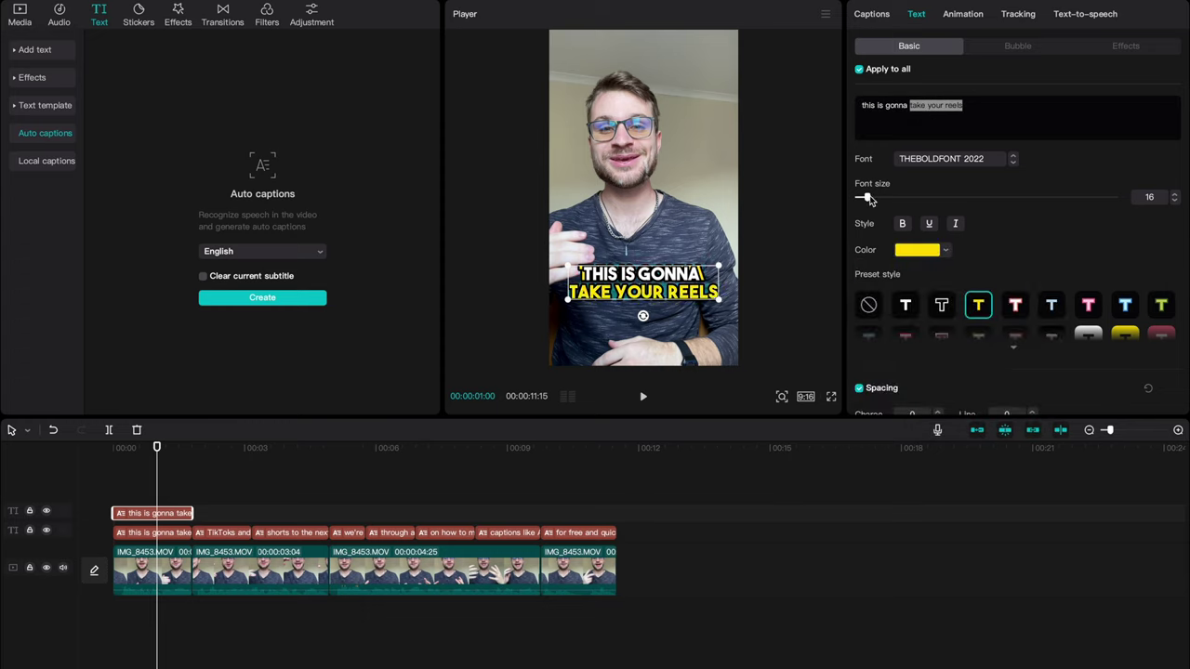
pyautogui.moveTo(865, 197); pyautogui.dragTo(868, 200)
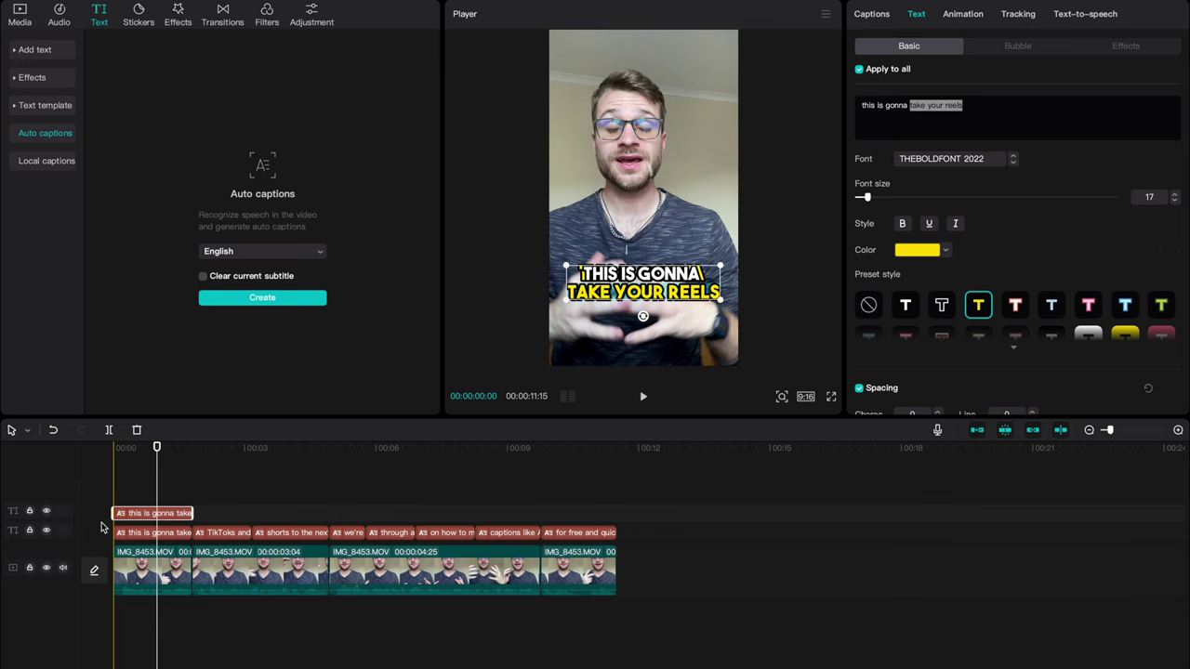
# - Split both stacked opening captions at the moment the highlight should switch
pyautogui.scroll(4, 101, 527)
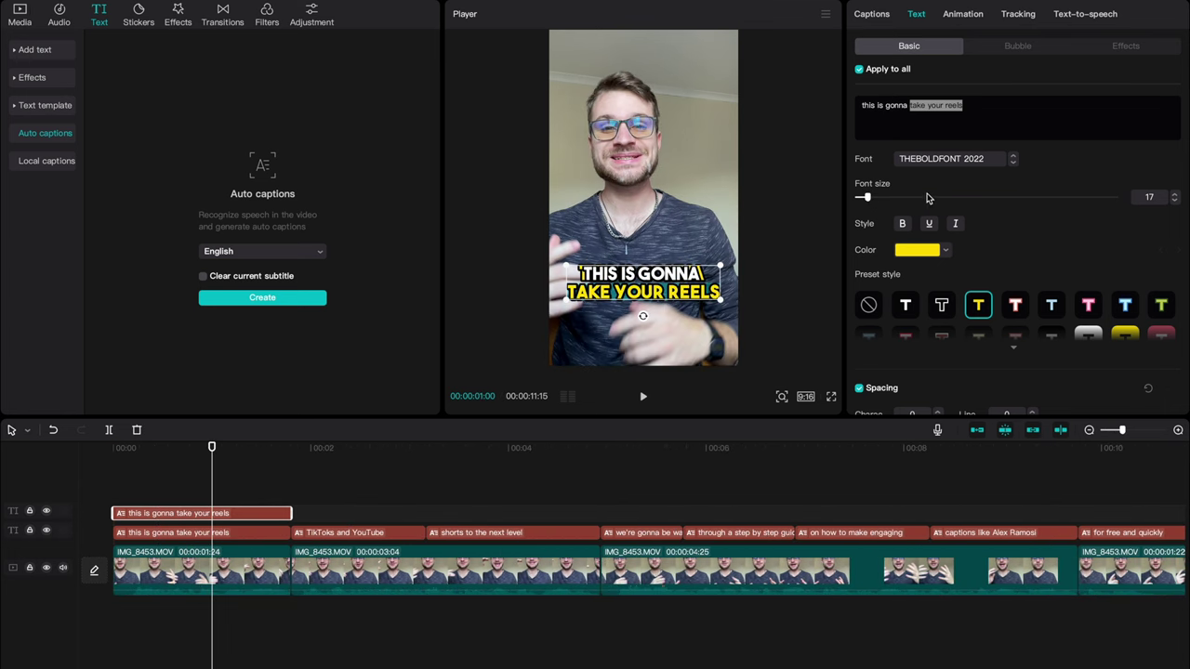
pyautogui.press('space')
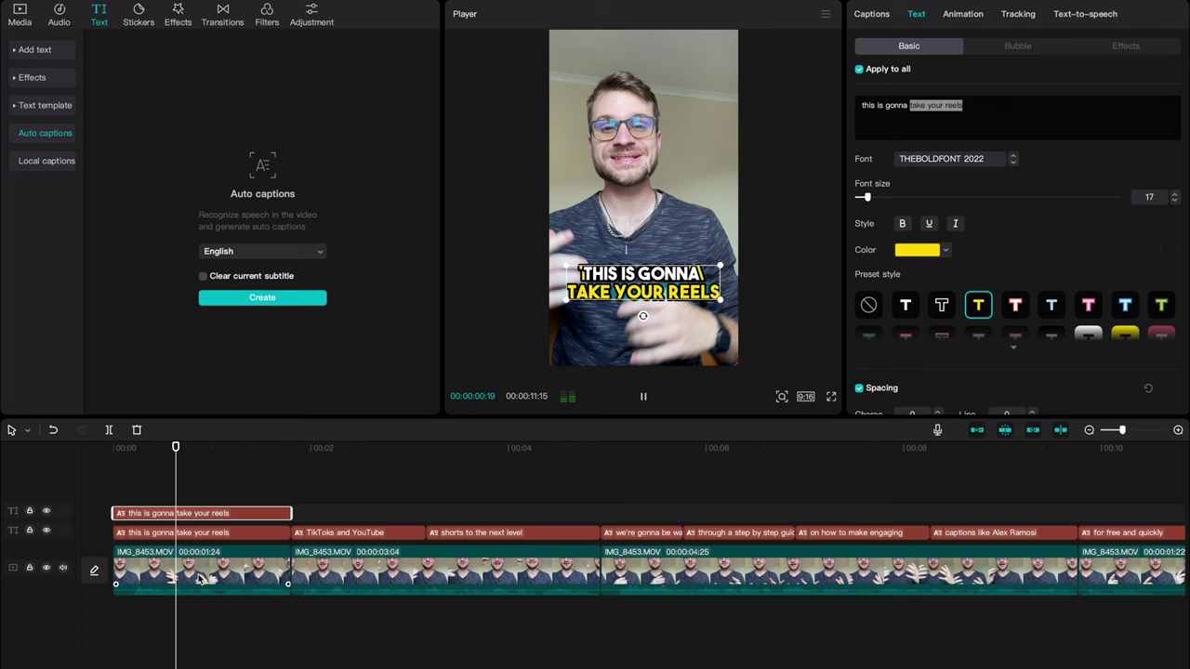
pyautogui.press('space')
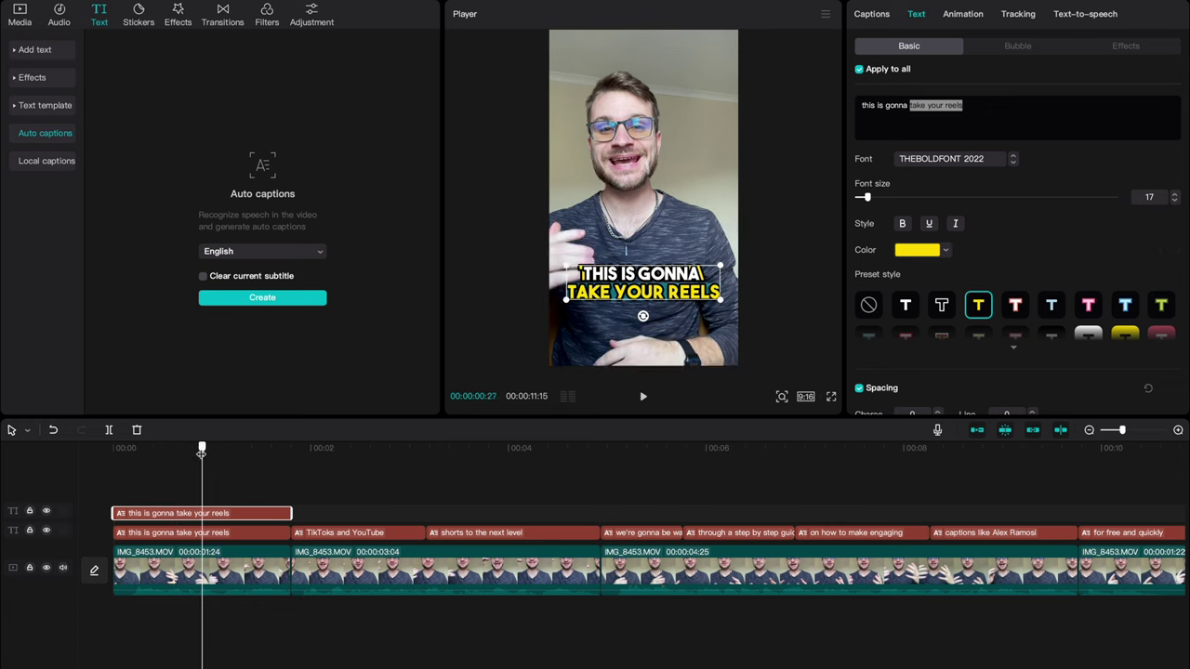
pyautogui.click(199, 533)
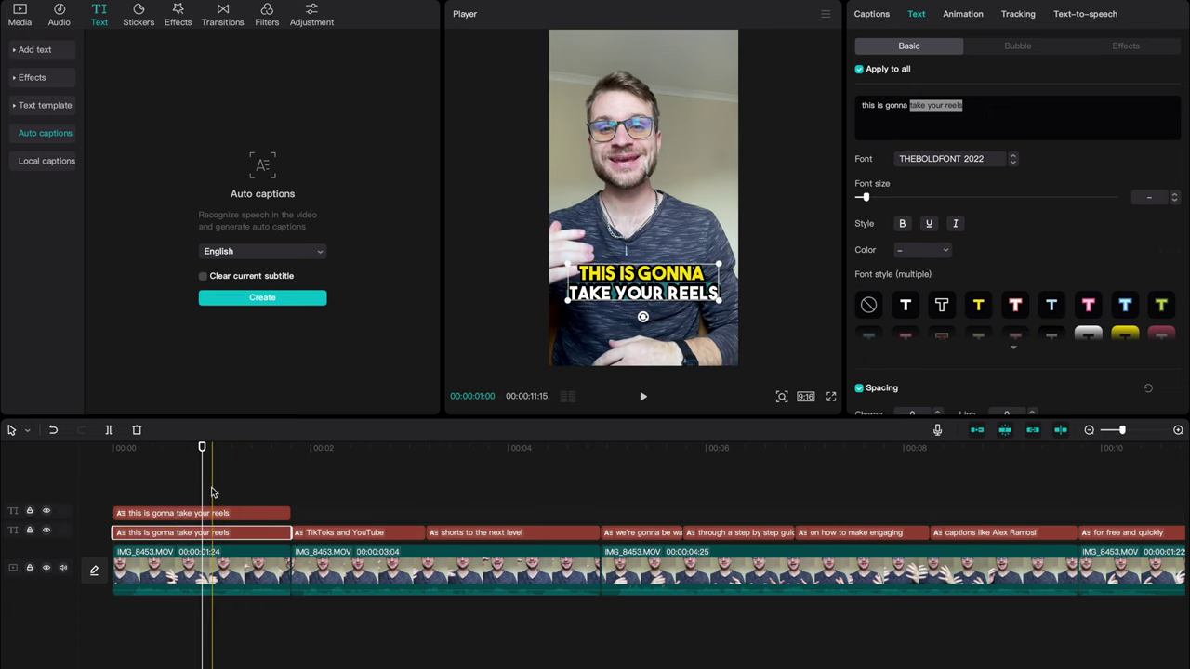
pyautogui.moveTo(206, 496); pyautogui.dragTo(204, 534)
pyautogui.hotkey('ctrl', 'b')
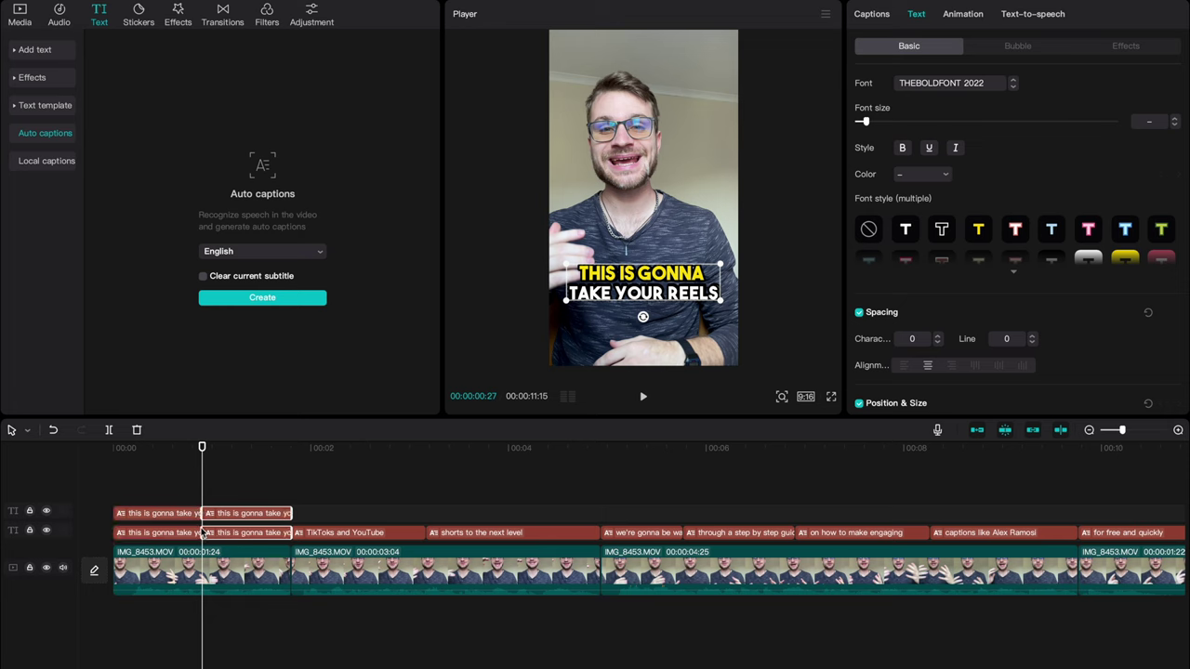
# - Delete the top clip's first half and the lower clip's second half, then review playback
pyautogui.click(212, 488)
pyautogui.click(195, 513)
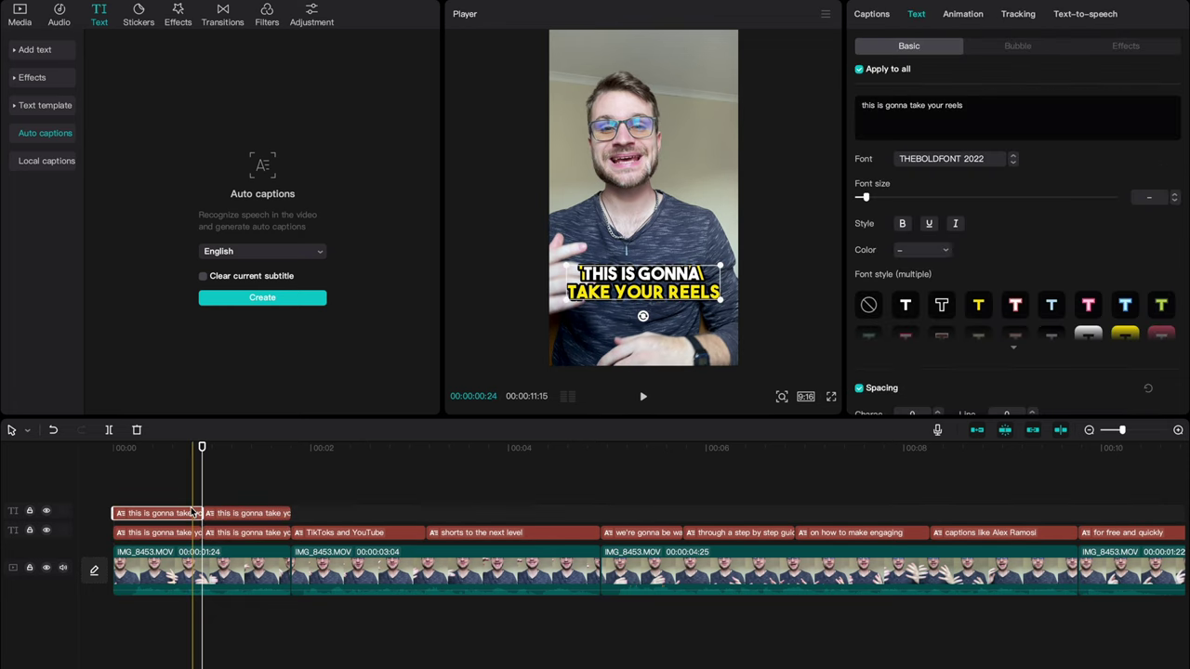
pyautogui.press('Delete')
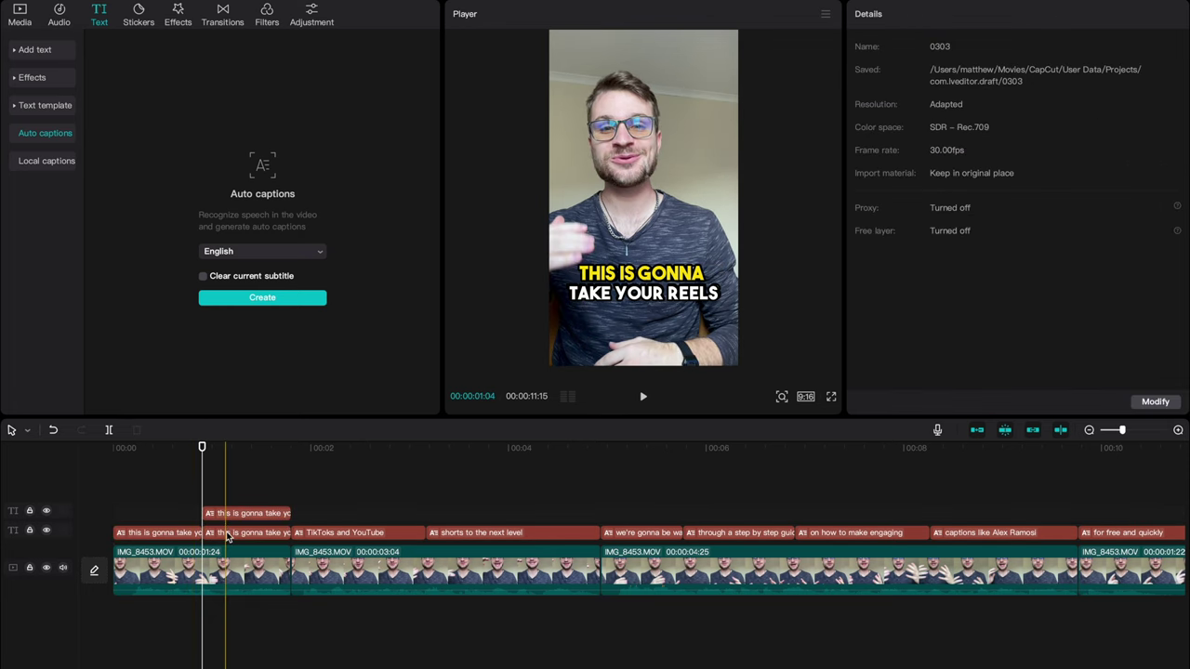
pyautogui.click(227, 537)
pyautogui.press('Delete')
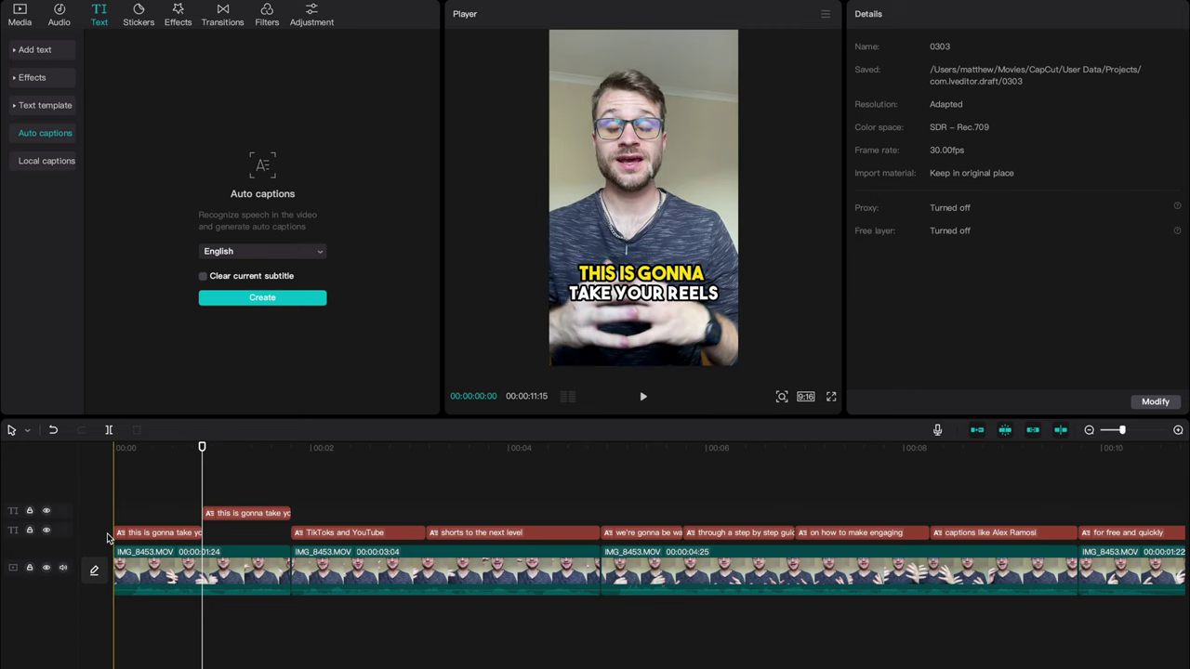
pyautogui.press('space')
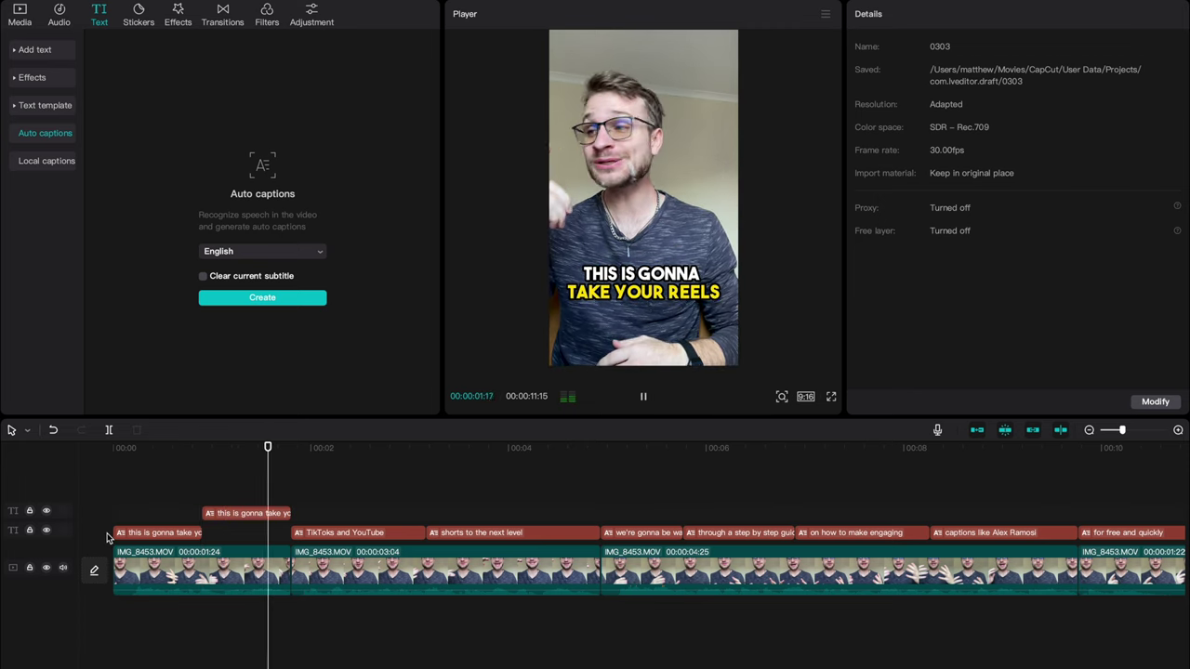
pyautogui.press('space')
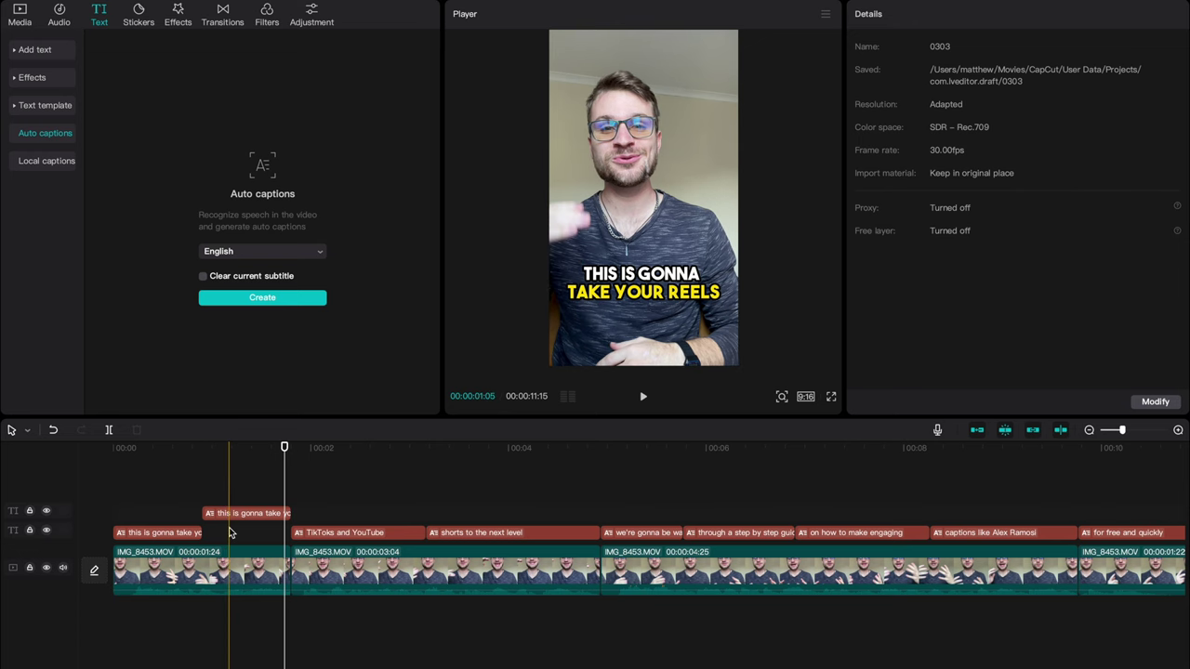
pyautogui.click(234, 452)
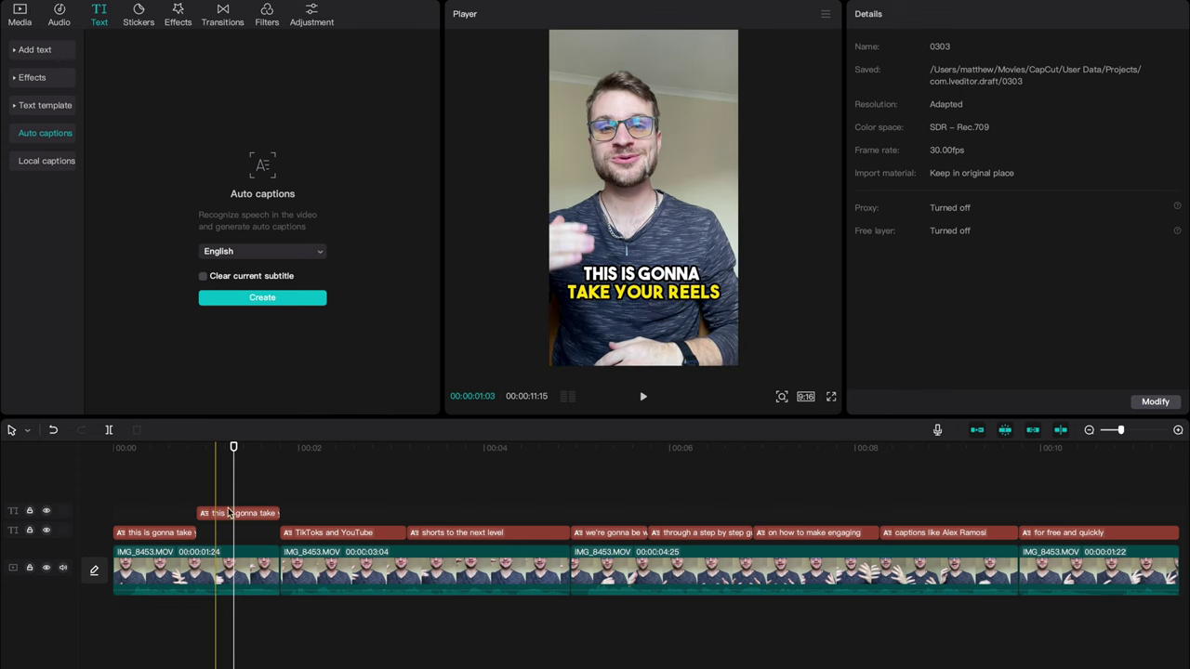
# - Search Emojipedia for 'increase', open the Rocket emoji and copy it
pyautogui.click(532, 662)
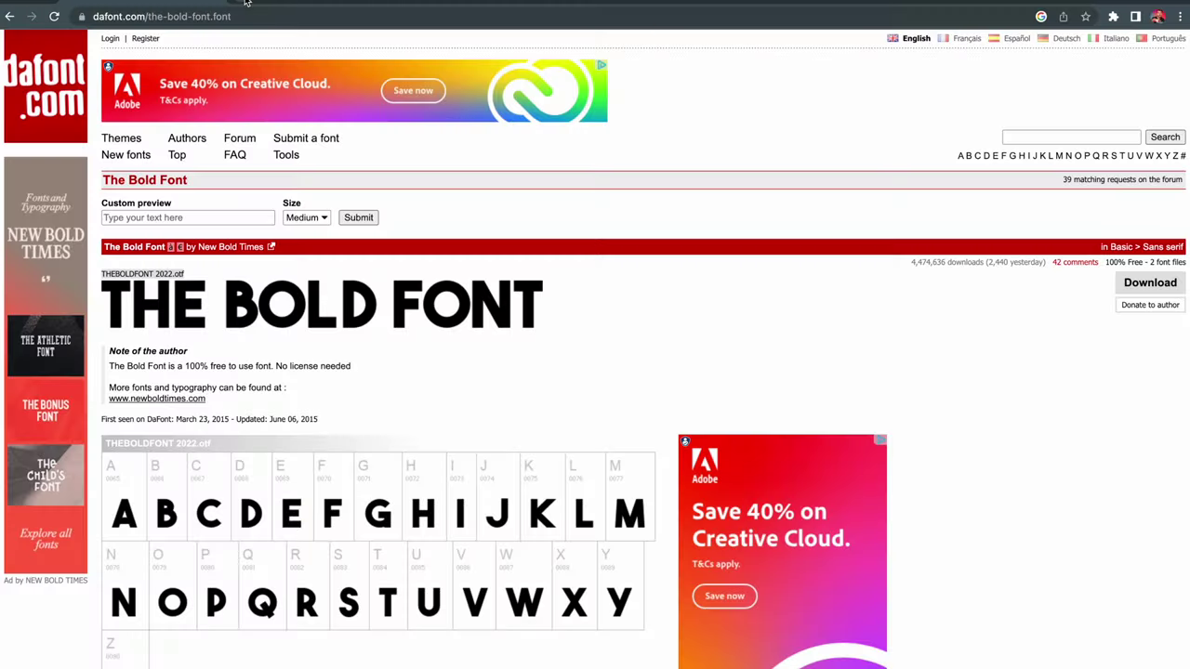
pyautogui.press('super+t')
pyautogui.write('emoji')
pyautogui.click(307, 114)
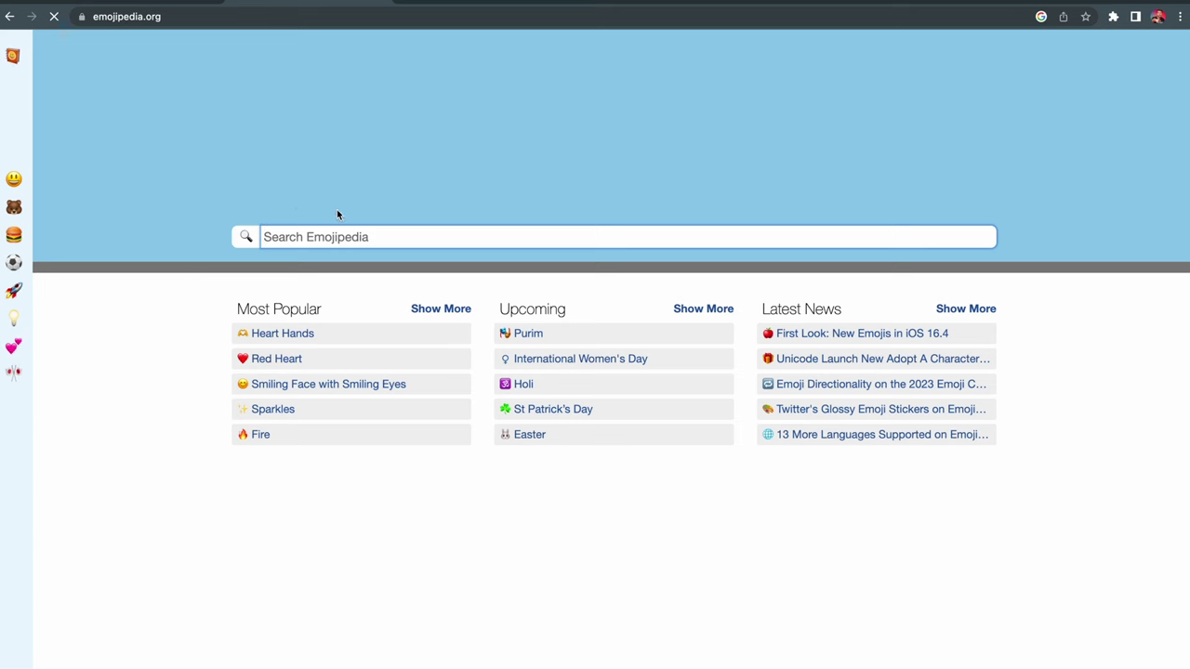
pyautogui.write('increase')
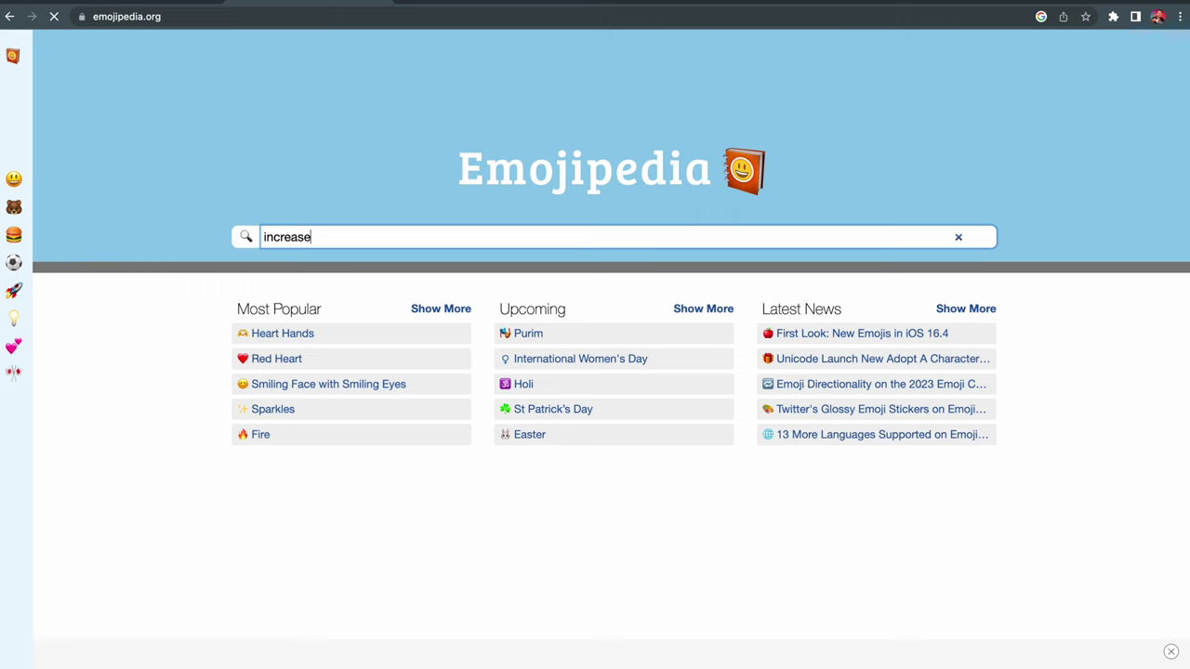
pyautogui.press('Return')
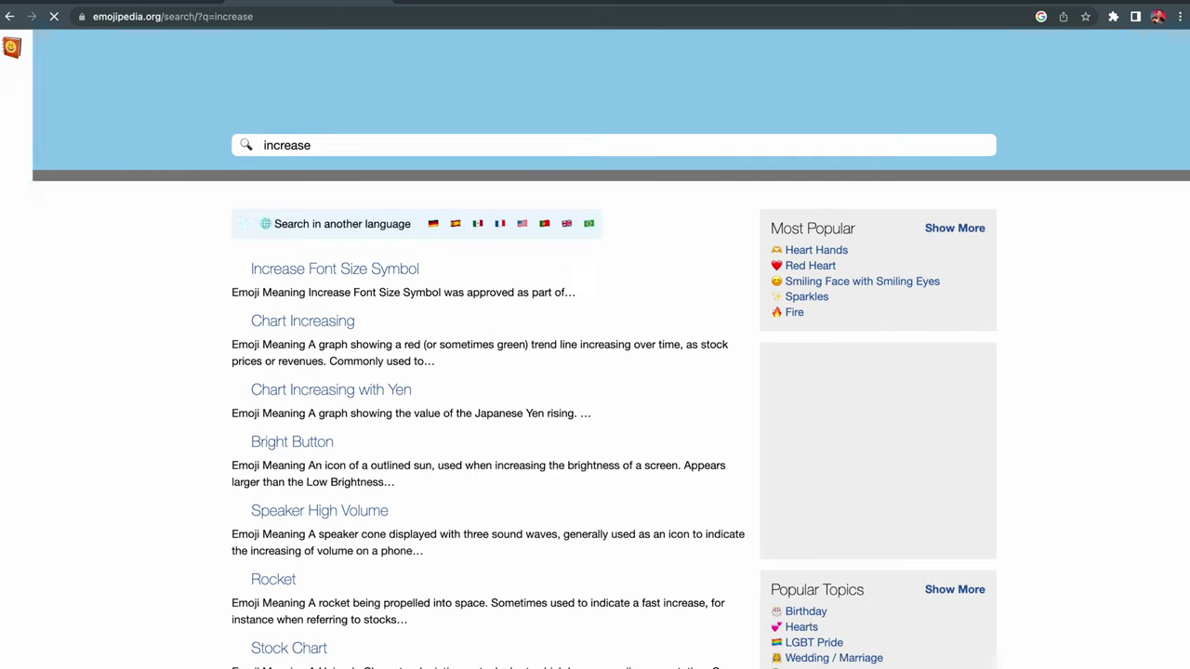
pyautogui.click(273, 507)
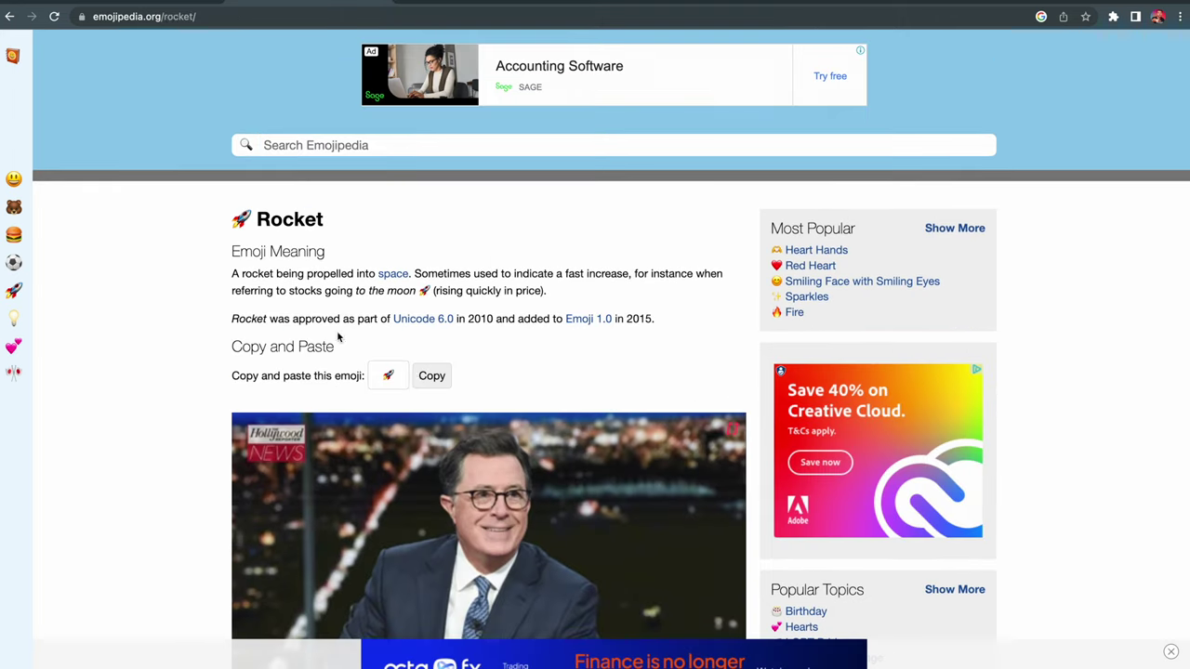
pyautogui.click(431, 375)
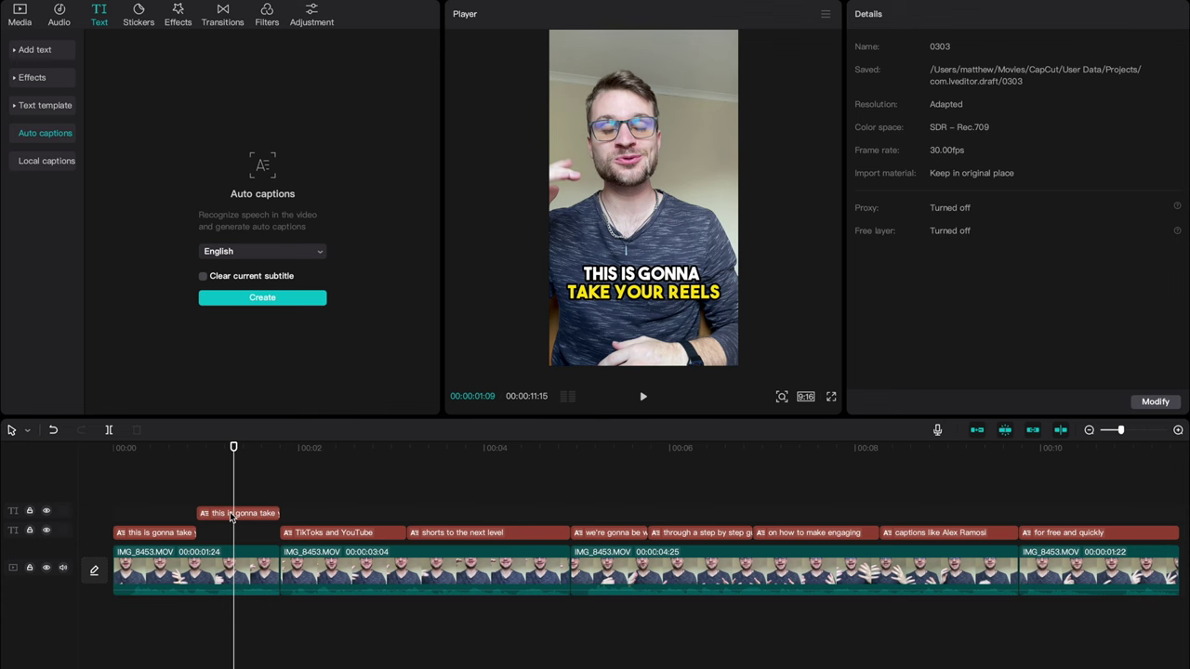
# - Duplicate the first caption, replace its text with the rocket emoji, enlarge to size 34 and place it below
pyautogui.click(231, 516)
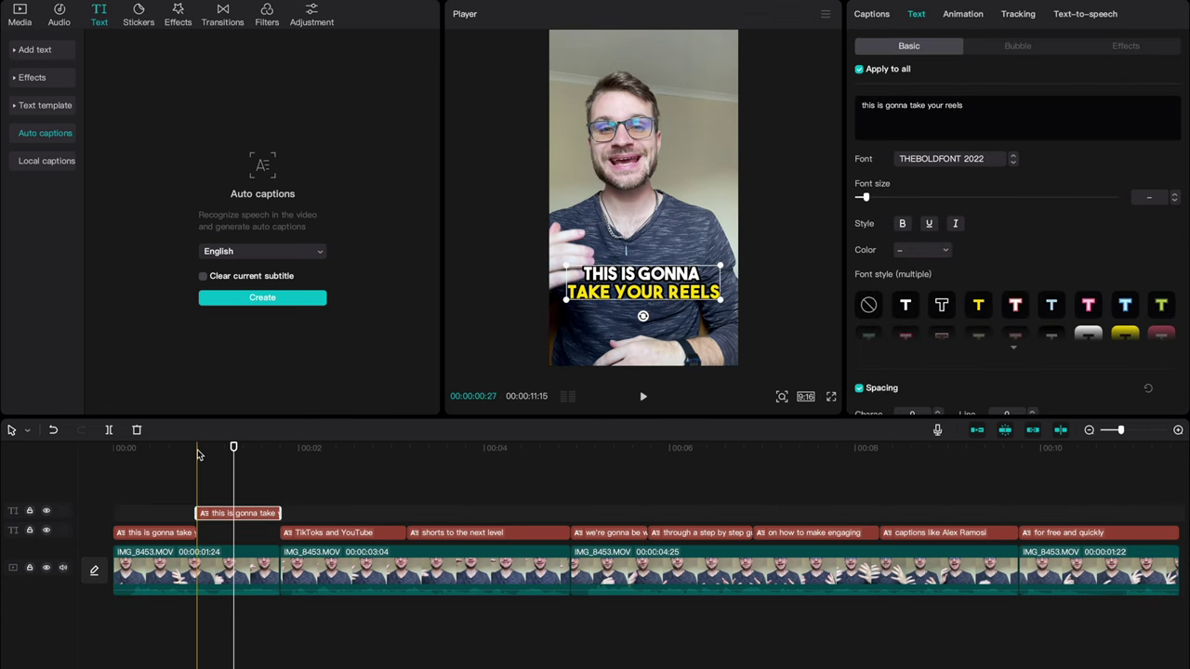
pyautogui.press('Up')
pyautogui.hotkey('ctrl', 'v')
pyautogui.tripleClick(1010, 119)
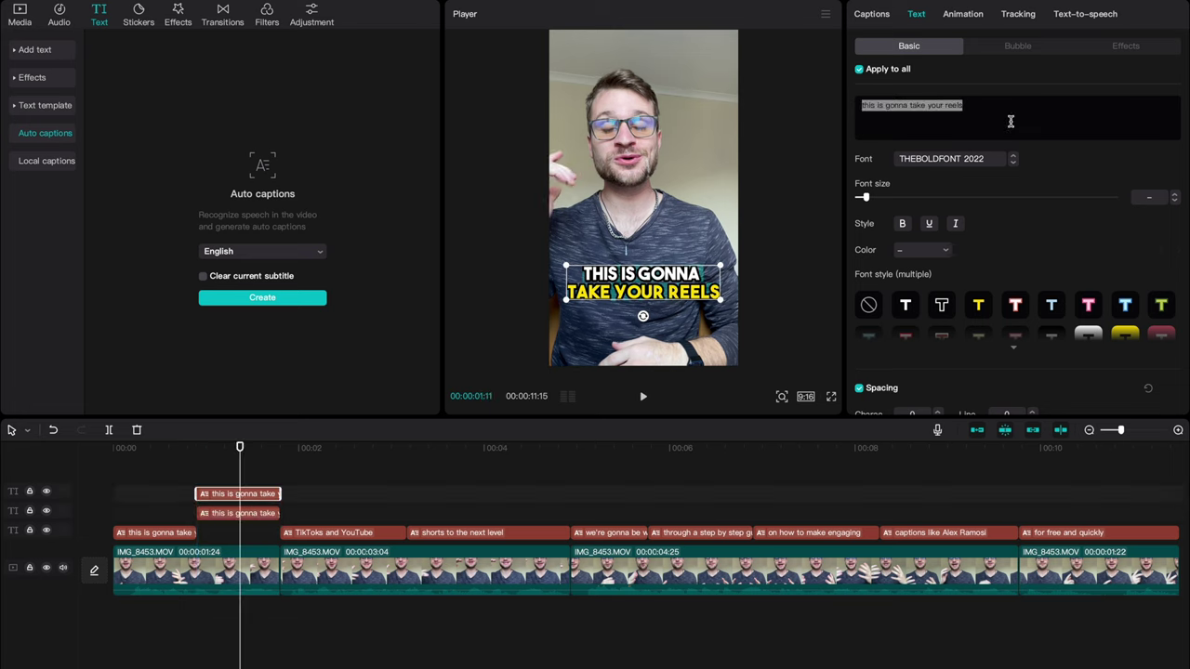
pyautogui.hotkey('ctrl', 'v')
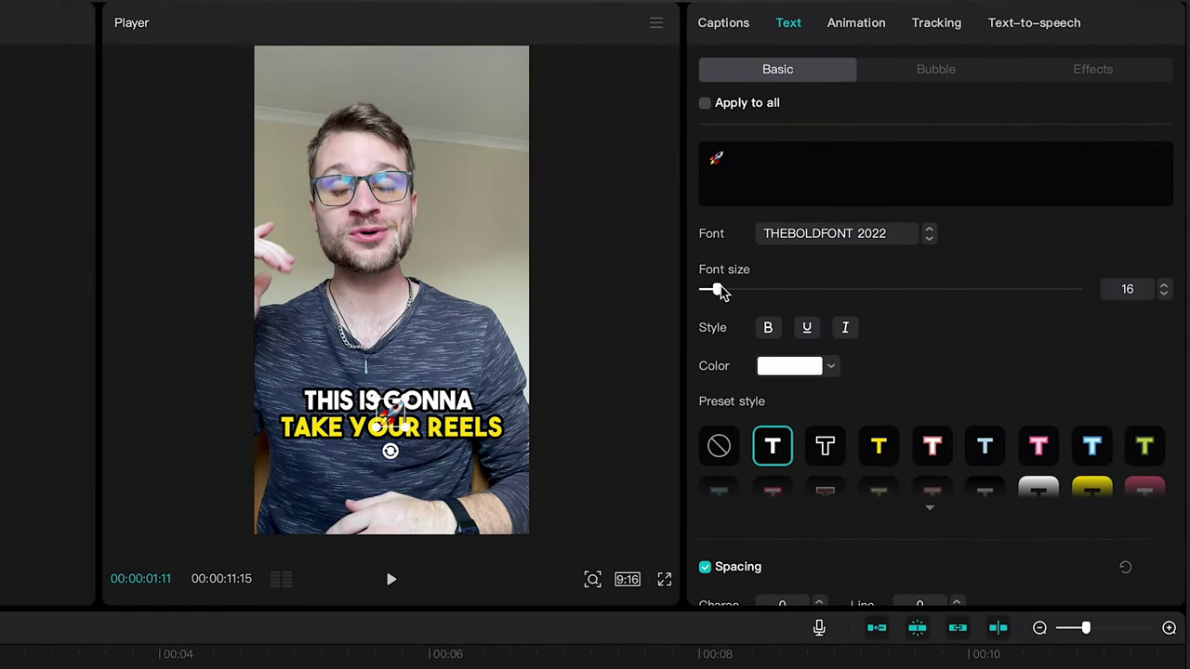
pyautogui.moveTo(720, 292); pyautogui.dragTo(741, 289)
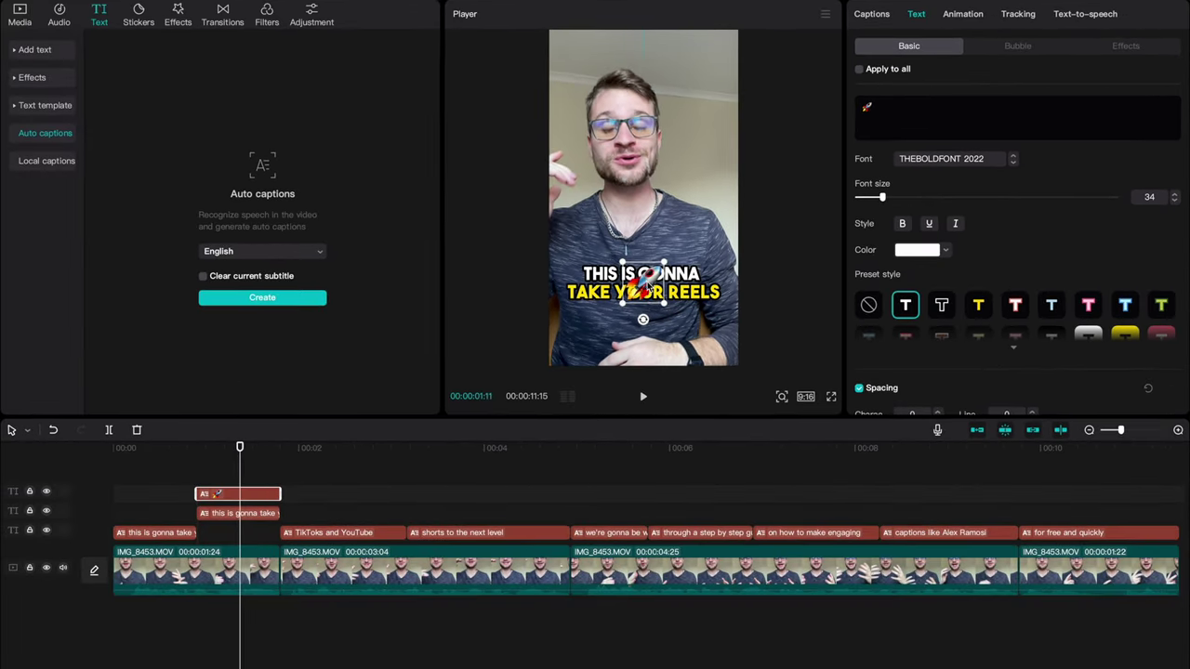
pyautogui.moveTo(639, 279); pyautogui.dragTo(648, 314)
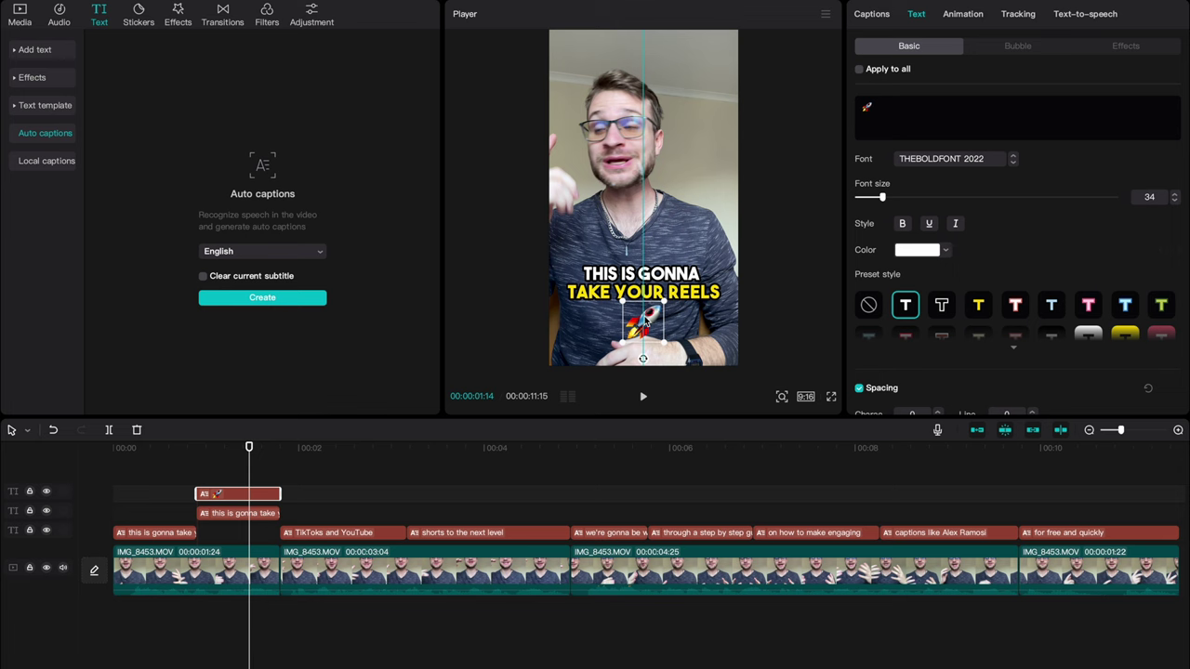
# - Give the rocket clip a Bounce In entrance animation lasting 0.1s
pyautogui.click(234, 481)
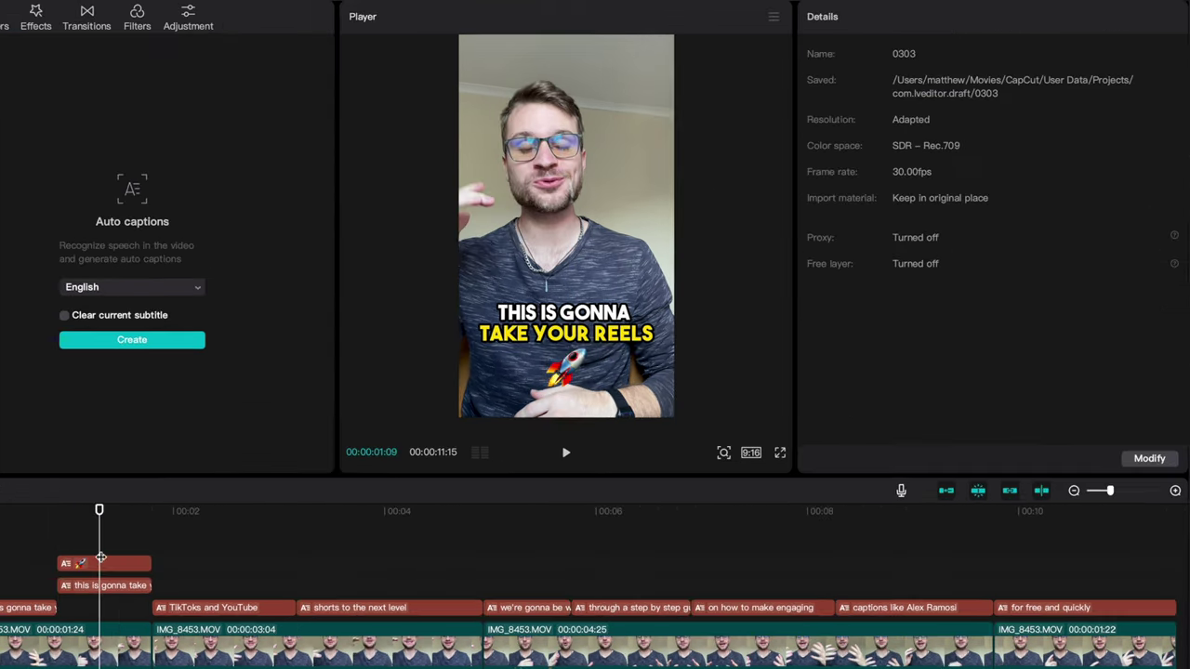
pyautogui.click(101, 560)
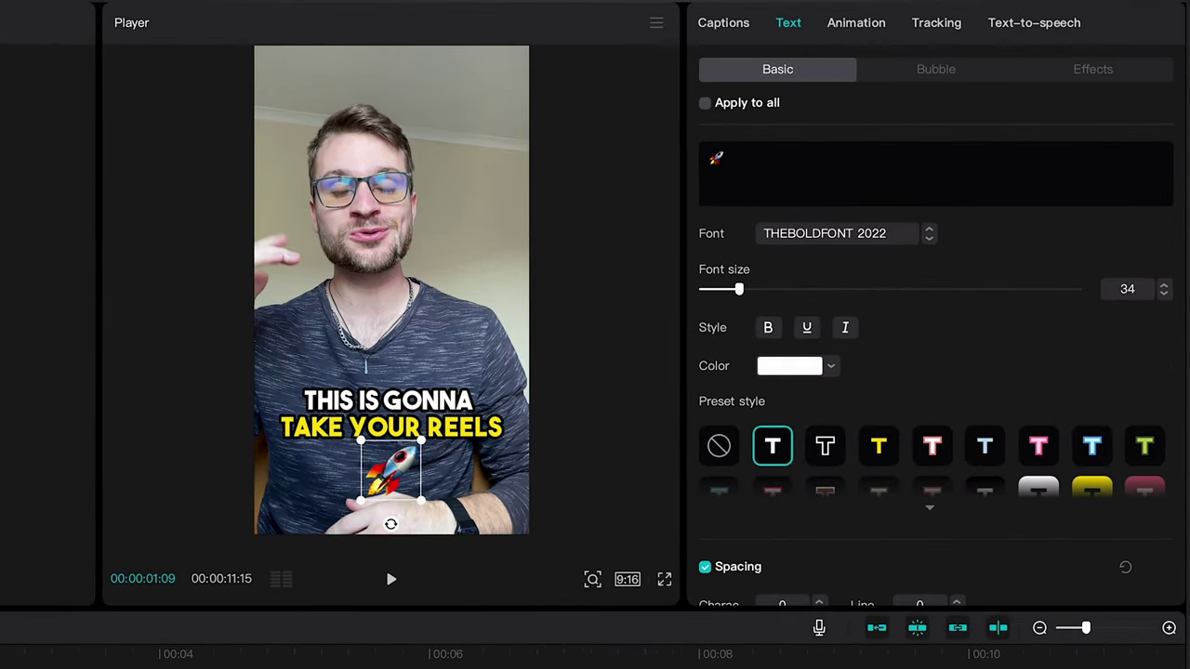
pyautogui.click(852, 33)
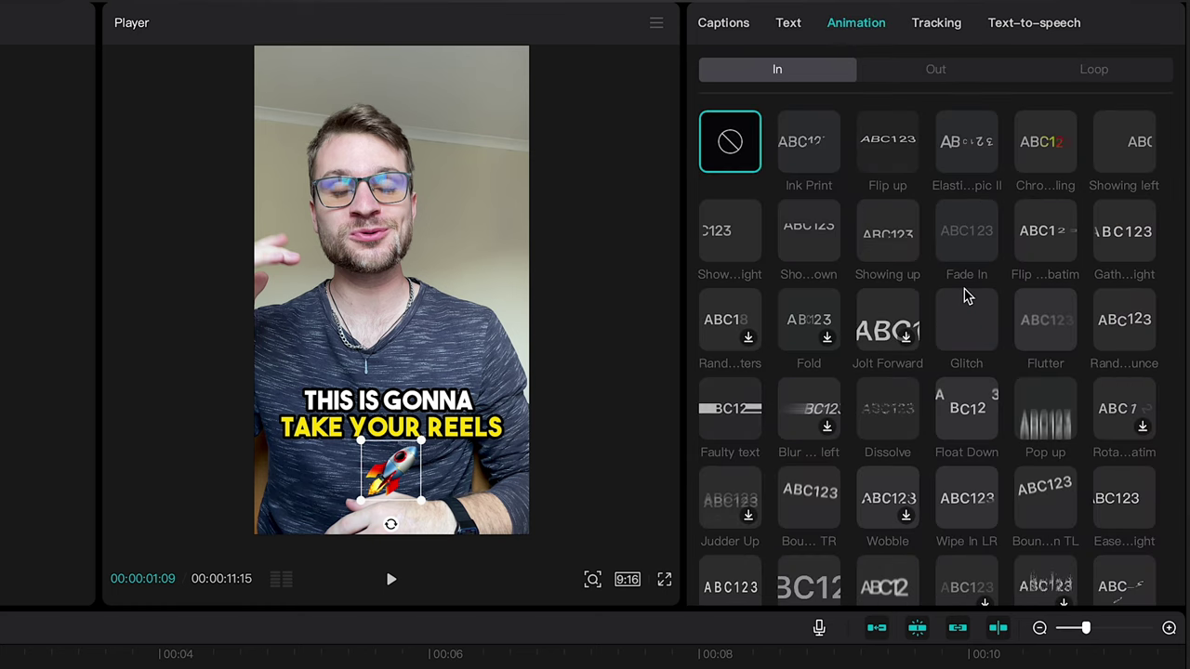
pyautogui.scroll(-1, 963, 294)
pyautogui.scroll(1, 964, 293)
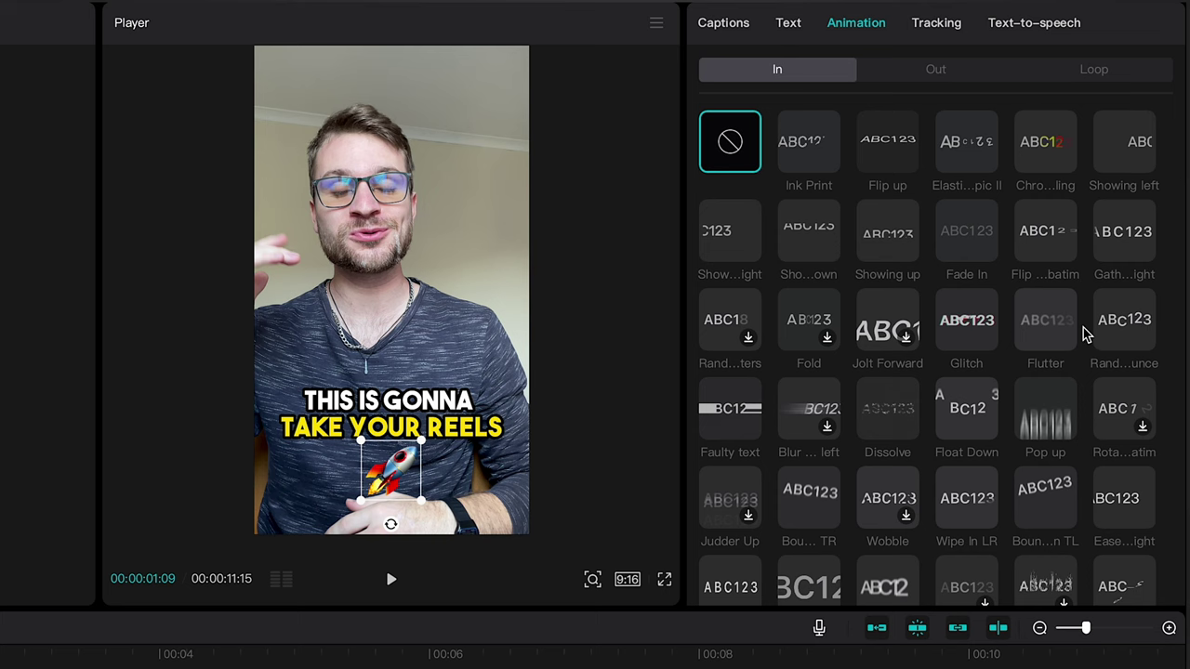
pyautogui.scroll(-4, 1083, 335)
pyautogui.click(1045, 370)
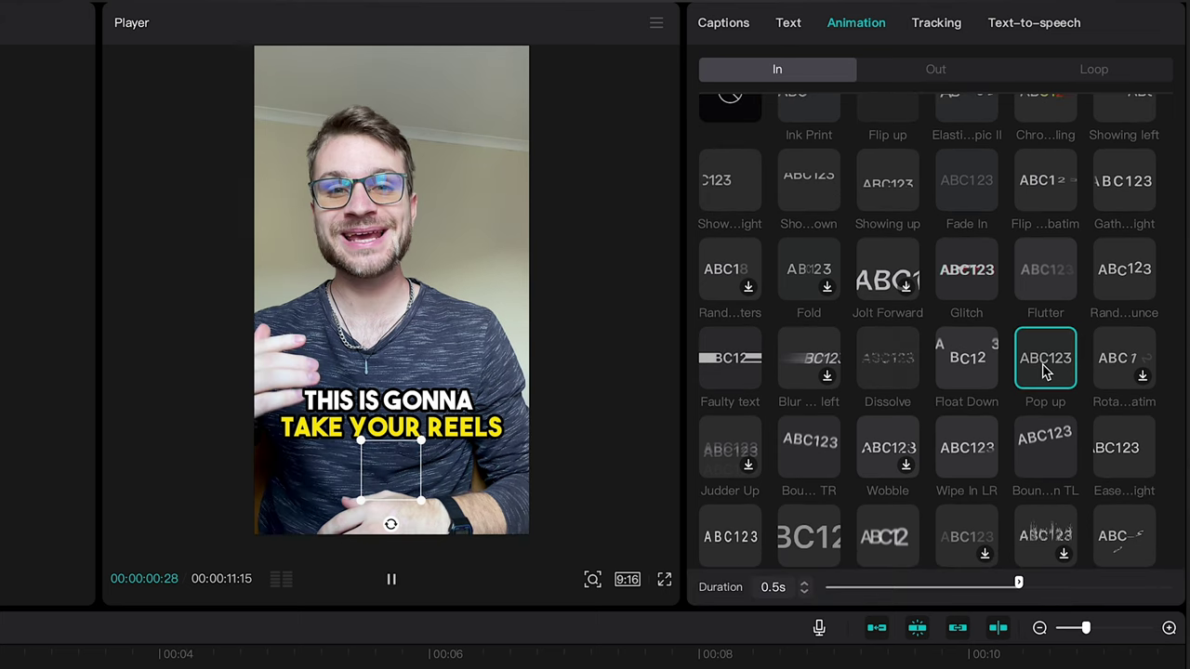
pyautogui.click(1045, 370)
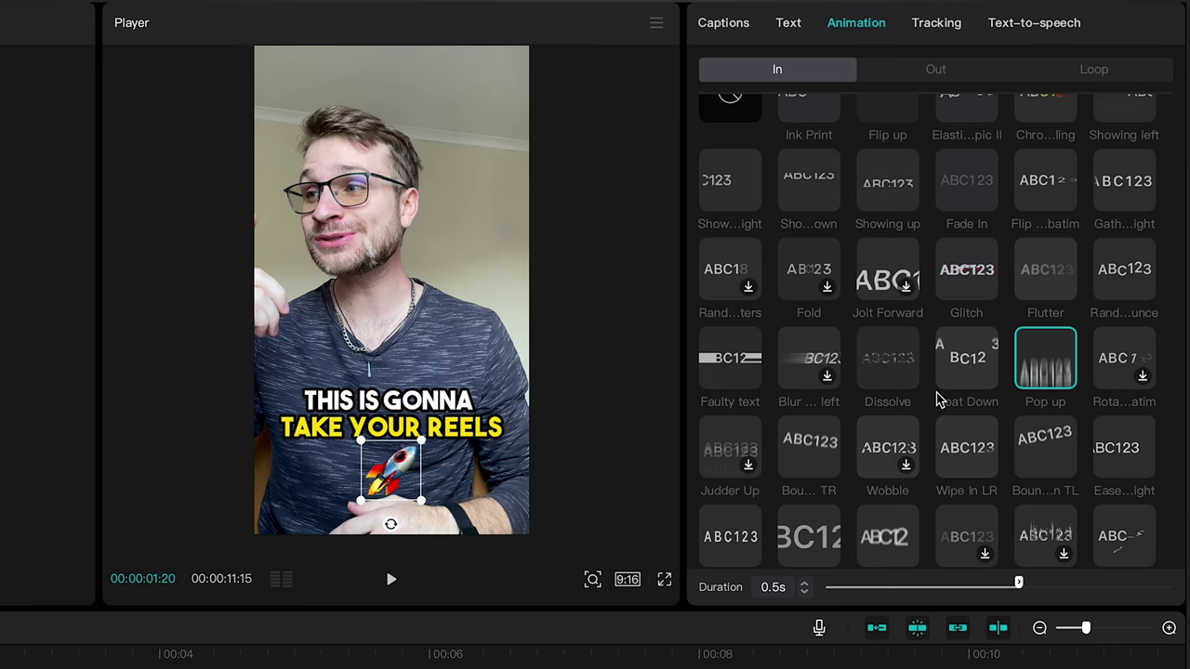
pyautogui.click(1123, 536)
pyautogui.scroll(-5, 1178, 289)
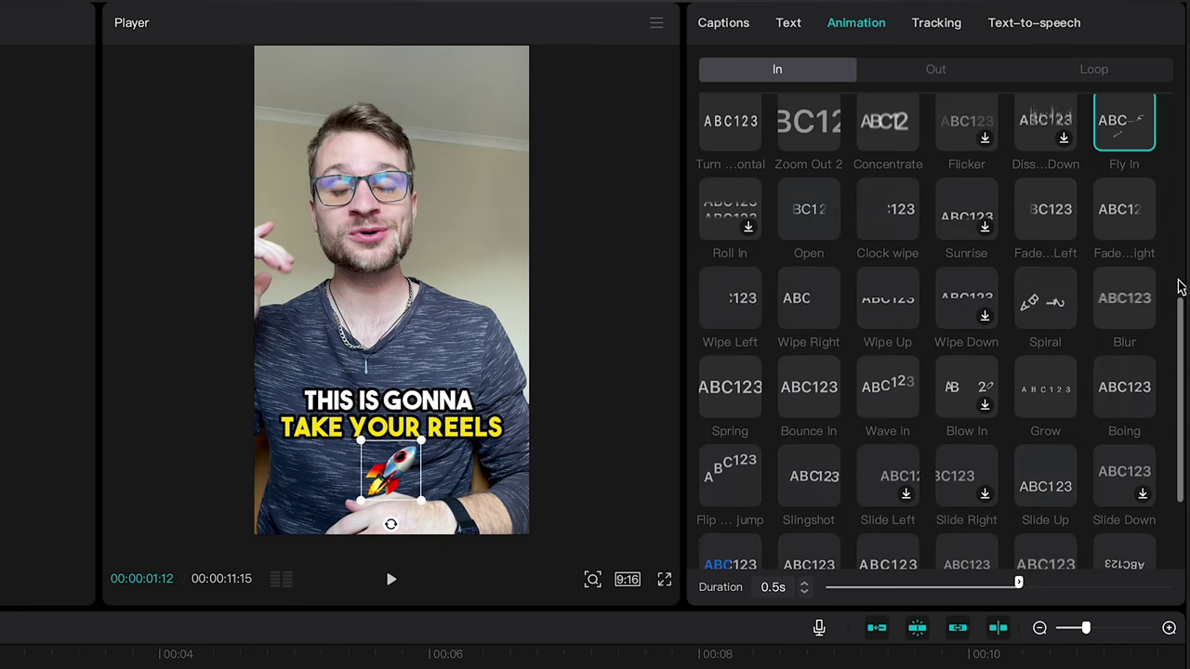
pyautogui.click(810, 394)
pyautogui.moveTo(1020, 587); pyautogui.dragTo(867, 604)
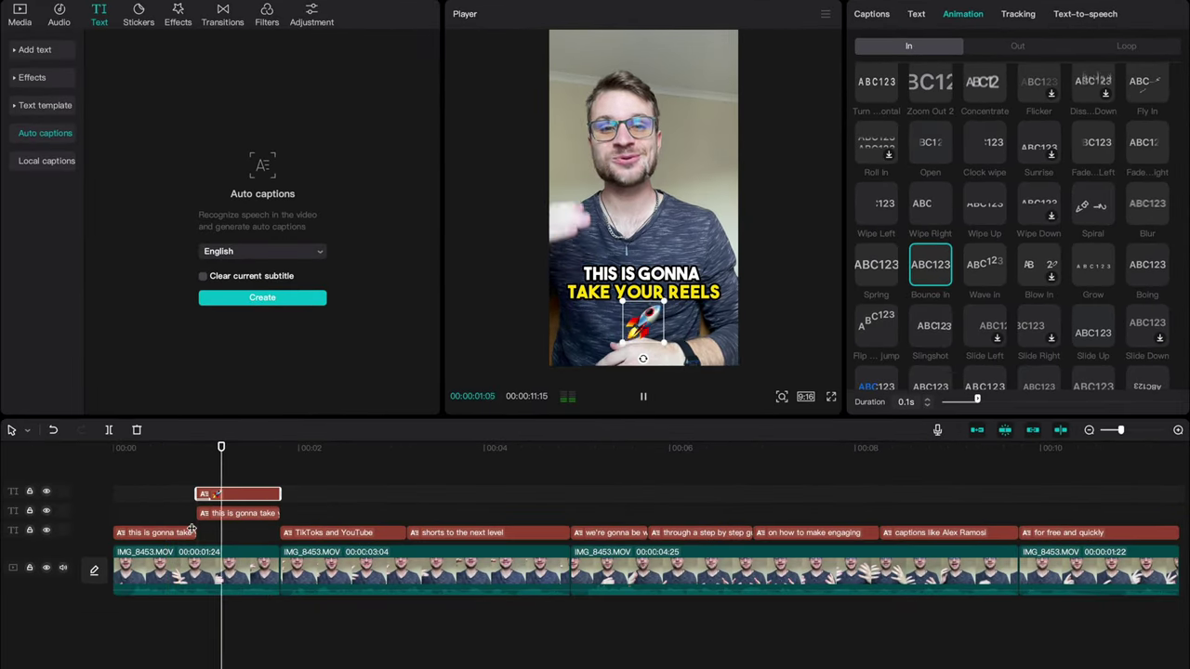
# - Add a Bounce Out exit animation to the rocket clip
pyautogui.click(249, 448)
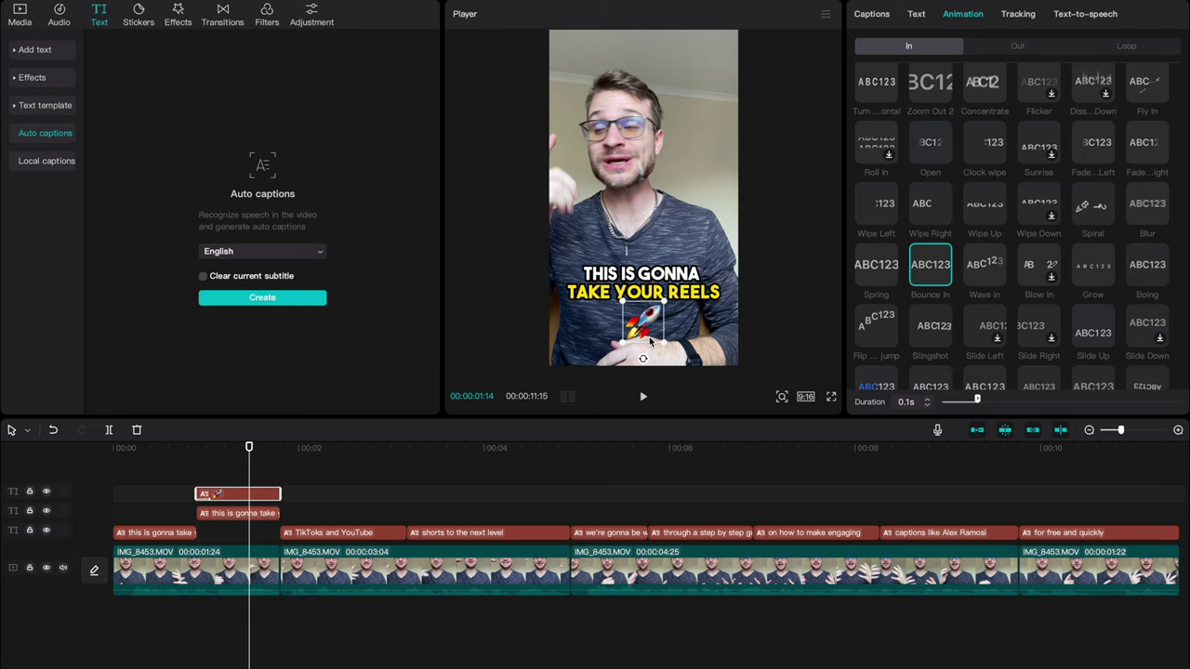
pyautogui.click(999, 48)
pyautogui.scroll(-2, 1013, 230)
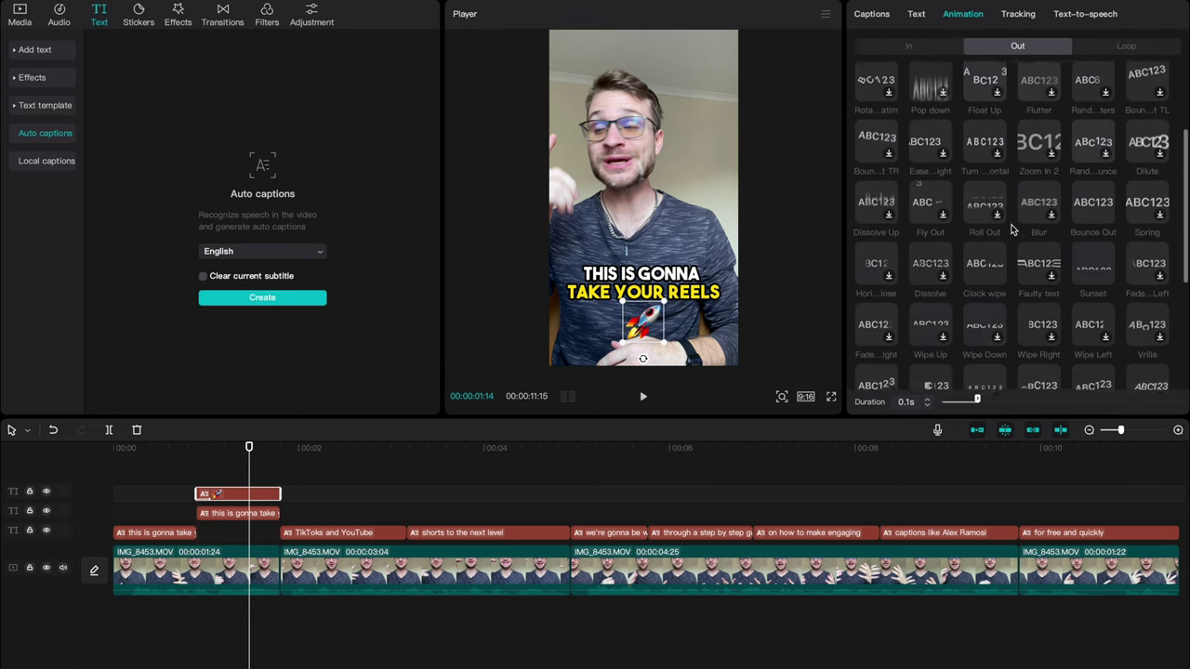
pyautogui.scroll(-1, 1068, 214)
pyautogui.click(1093, 159)
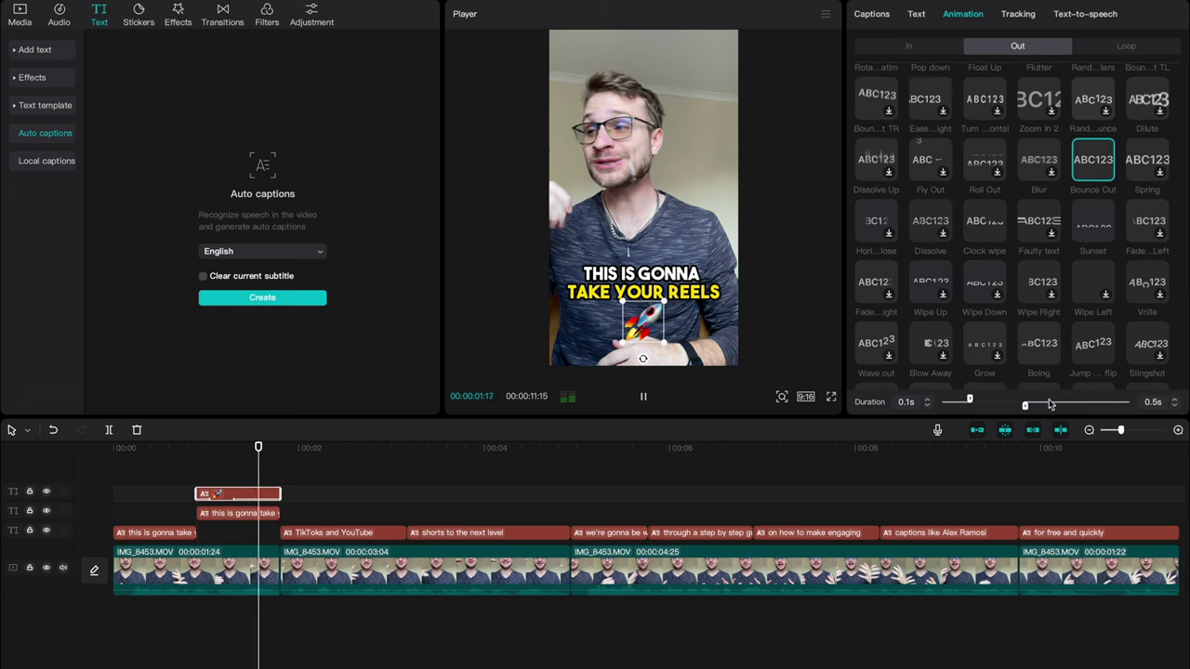
pyautogui.click(190, 484)
# - Play back the edit, then make 'YouTube' red in the 'TikToks and YouTube' caption
pyautogui.press('space')
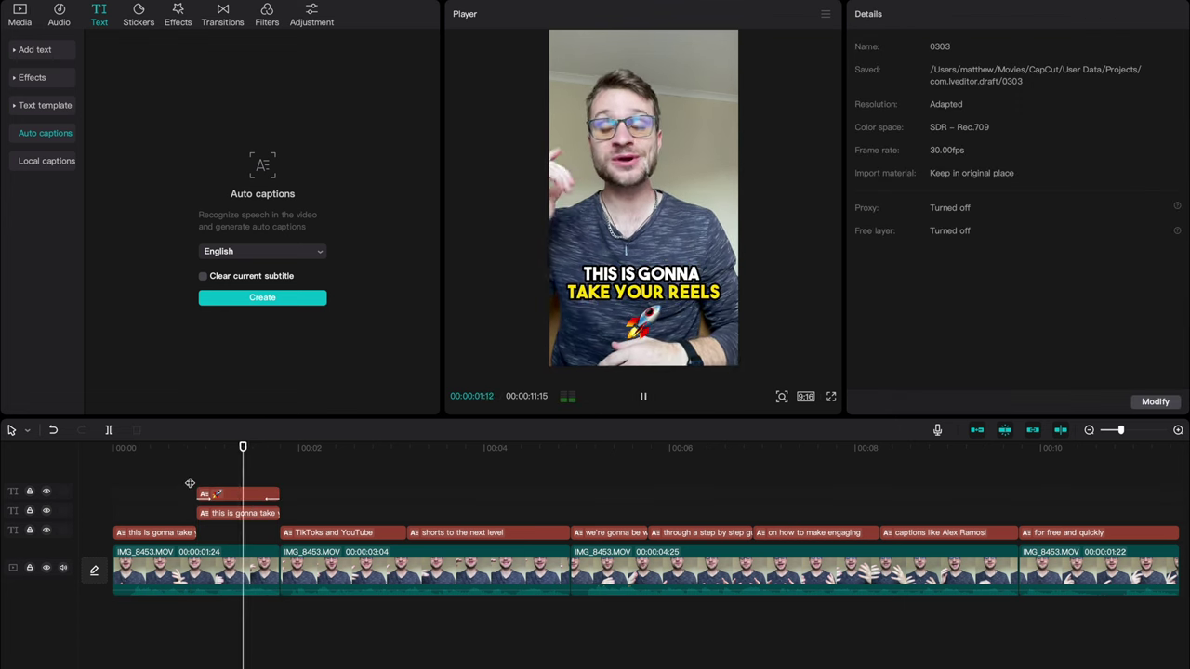
pyautogui.click(196, 488)
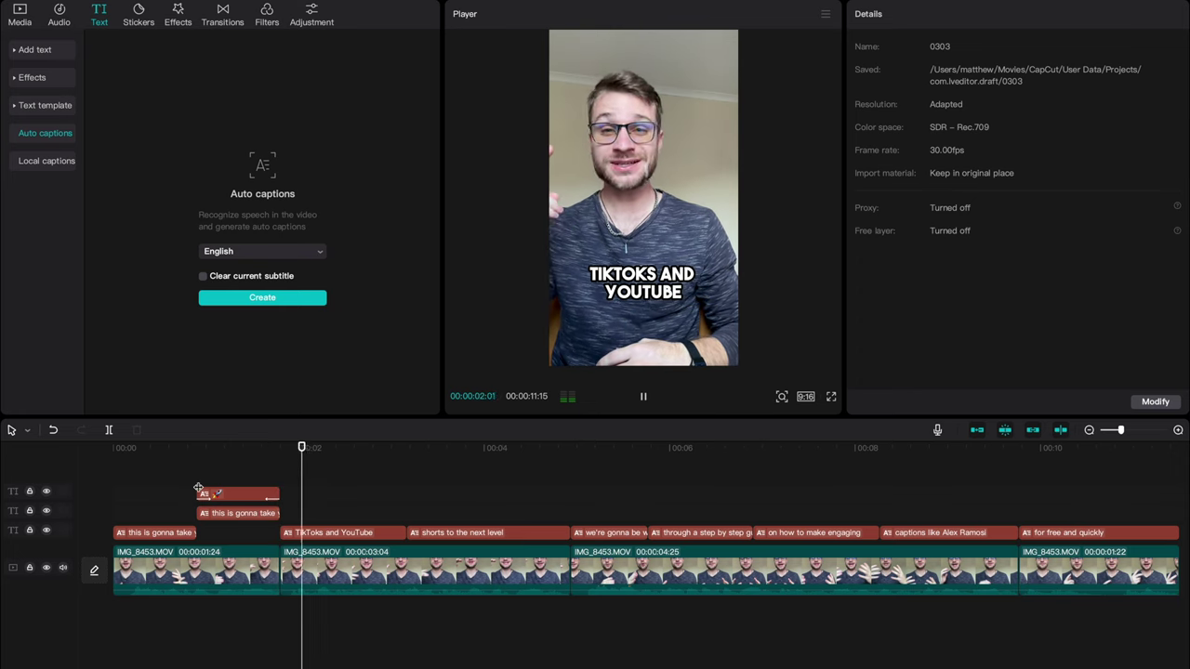
pyautogui.press('space')
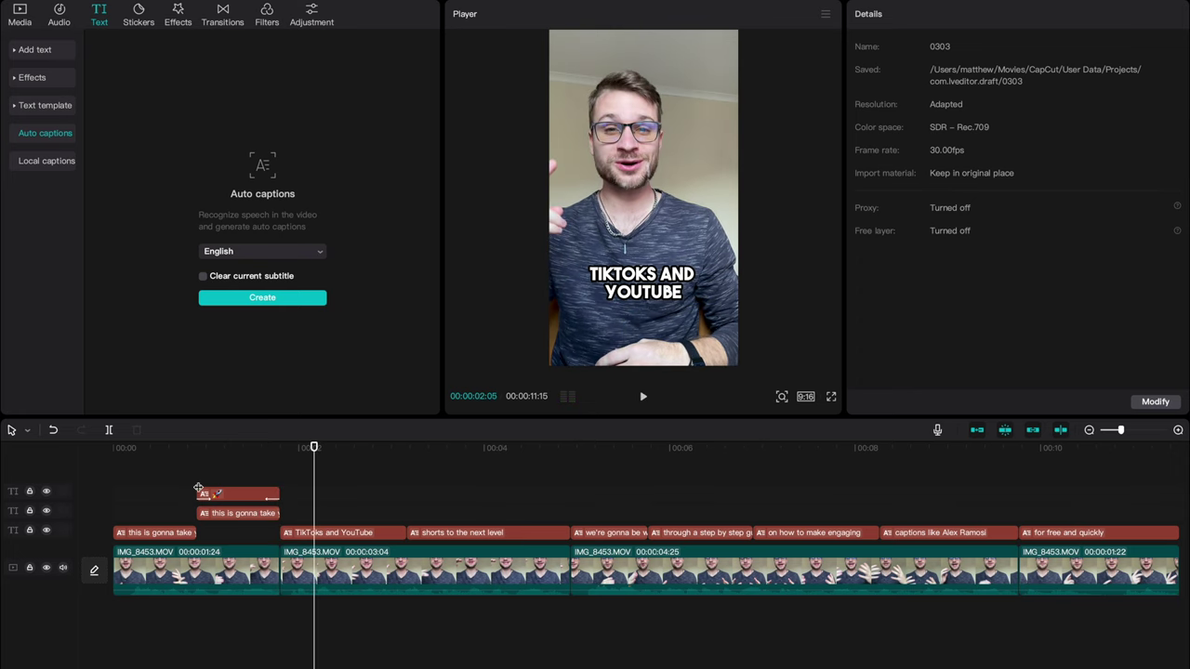
pyautogui.click(343, 493)
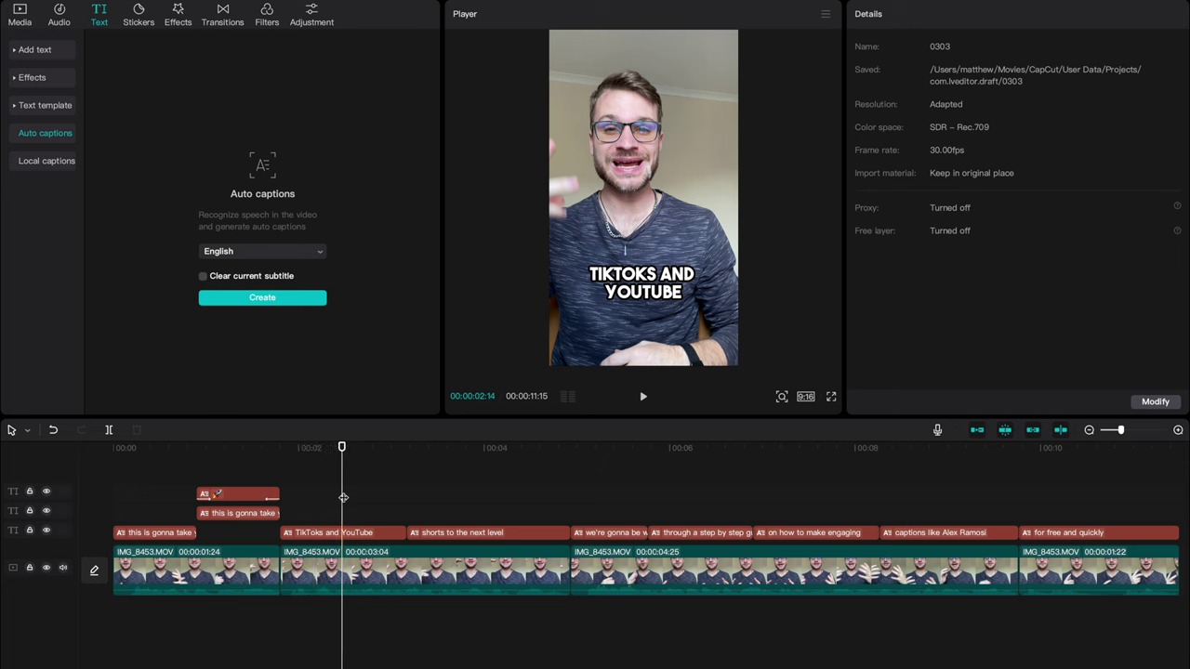
pyautogui.click(340, 537)
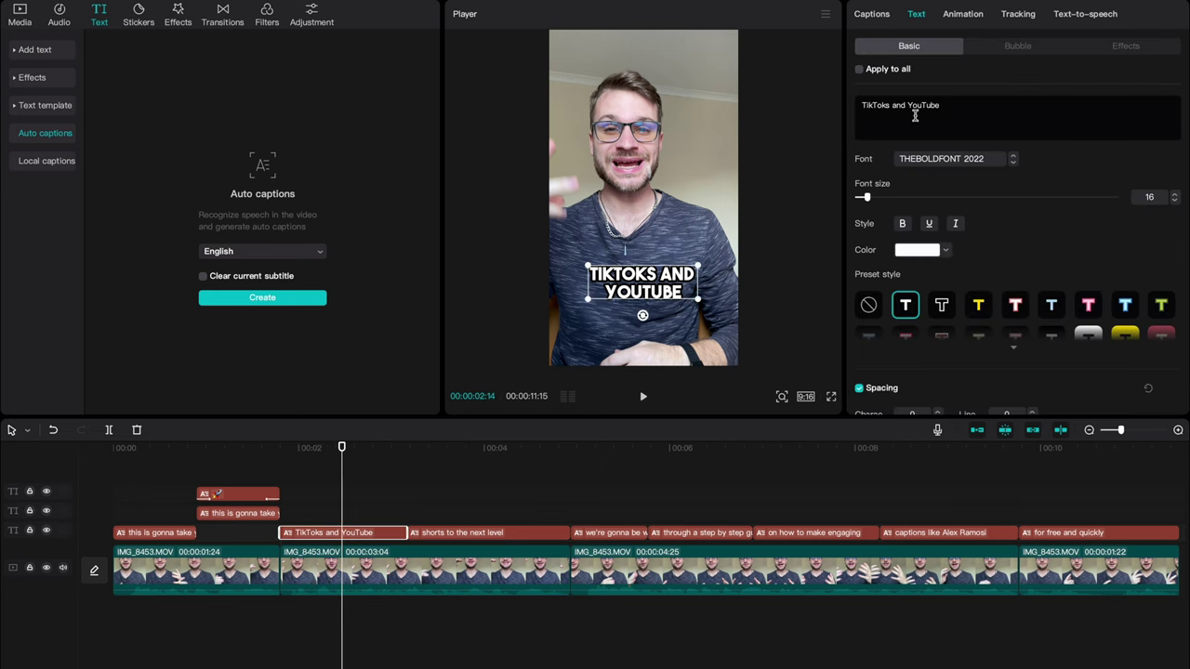
pyautogui.moveTo(909, 108); pyautogui.dragTo(950, 108)
pyautogui.click(947, 253)
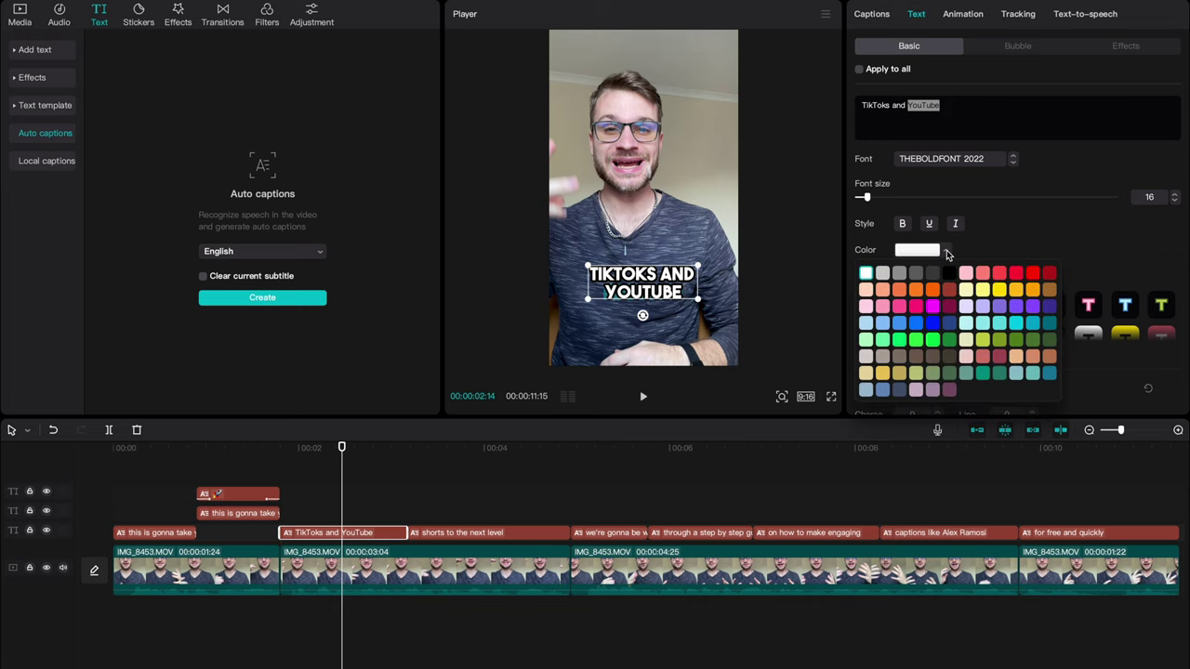
pyautogui.click(1032, 274)
# - Make 'next level' yellow in the 'shorts to the next level' caption
pyautogui.click(470, 450)
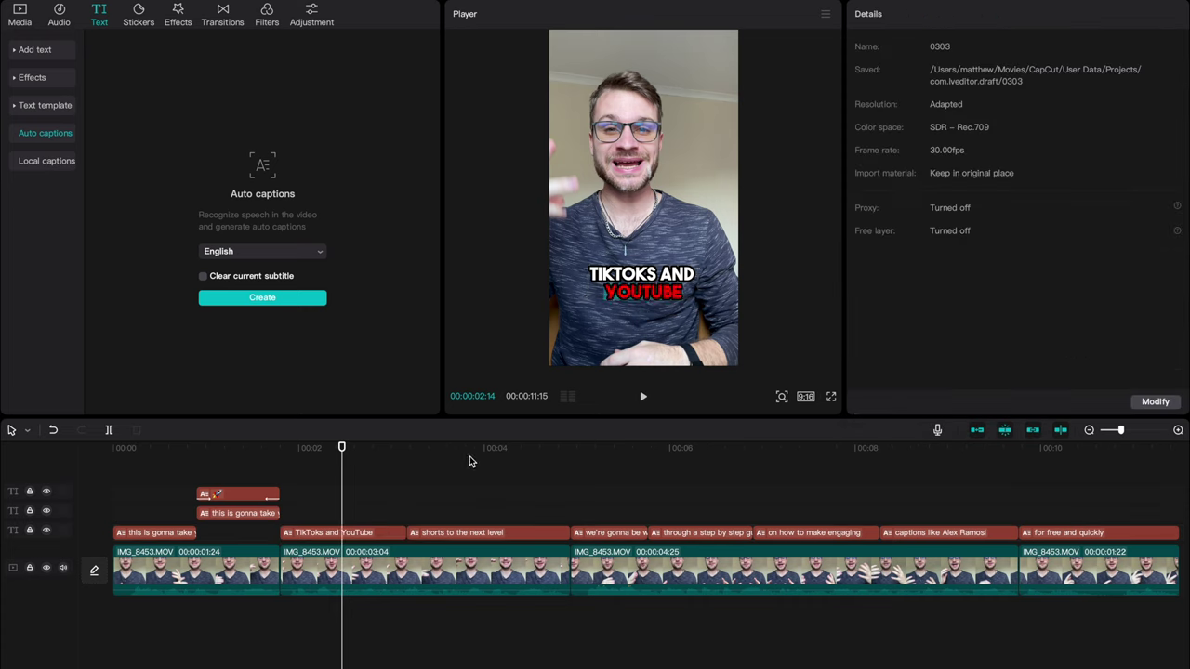
pyautogui.click(478, 537)
pyautogui.moveTo(933, 105); pyautogui.dragTo(944, 105)
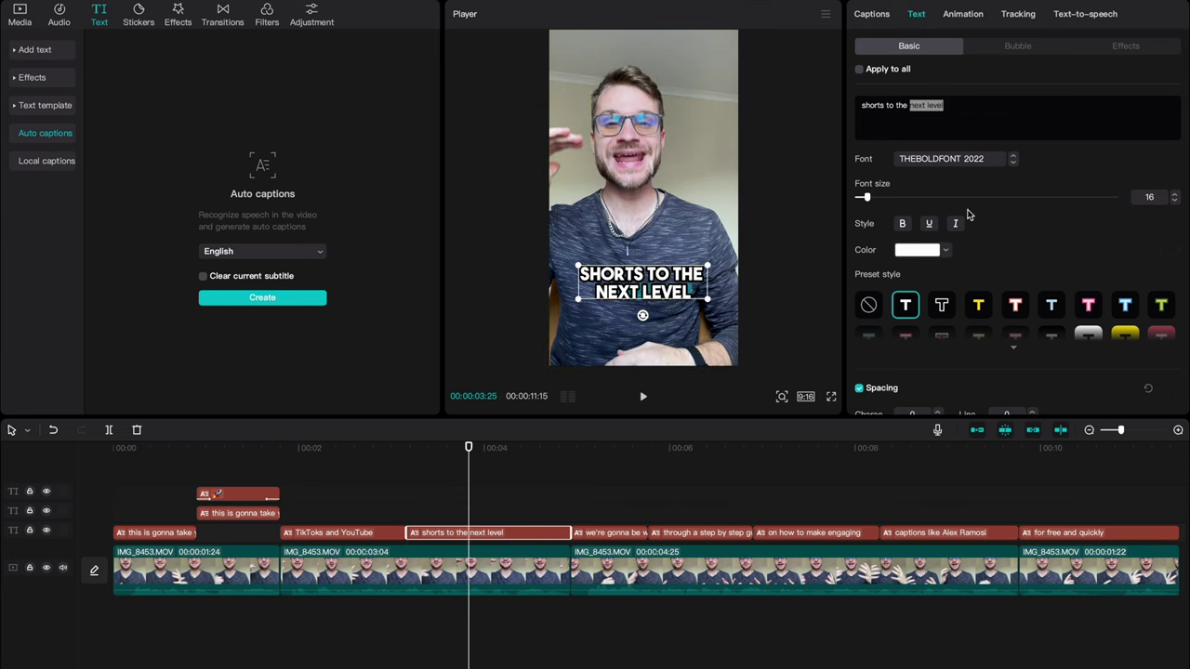
pyautogui.click(947, 251)
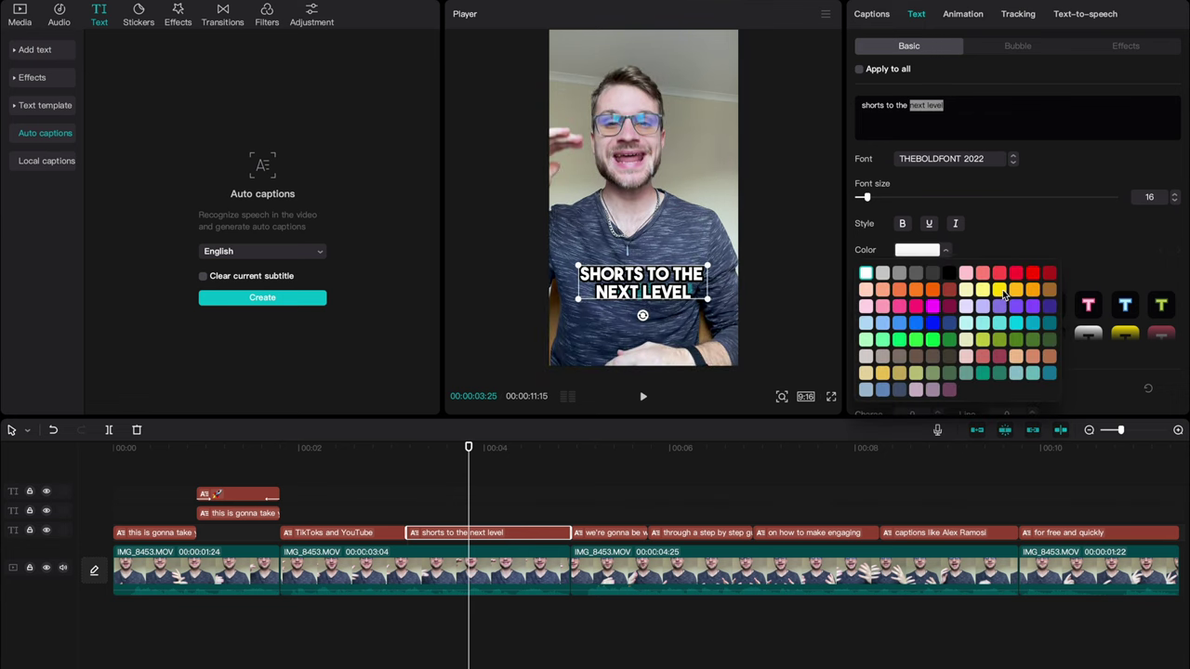
pyautogui.click(1000, 290)
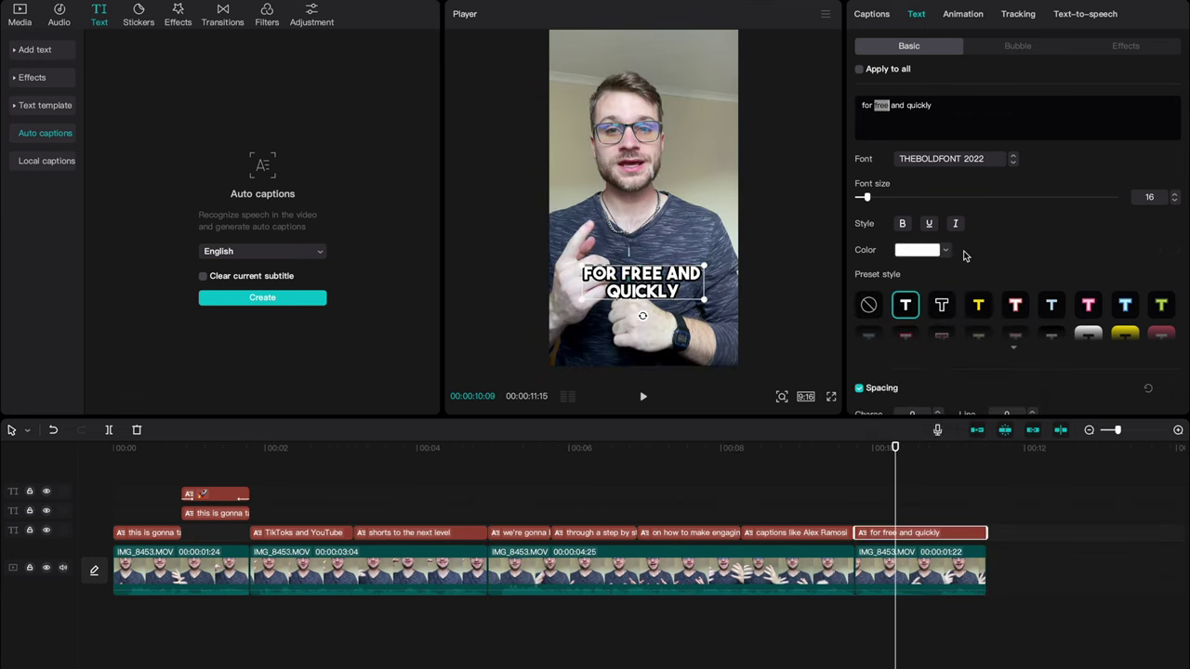
# - Make 'free' green in the 'for free and quickly' caption, then select 'quickly'
pyautogui.click(947, 251)
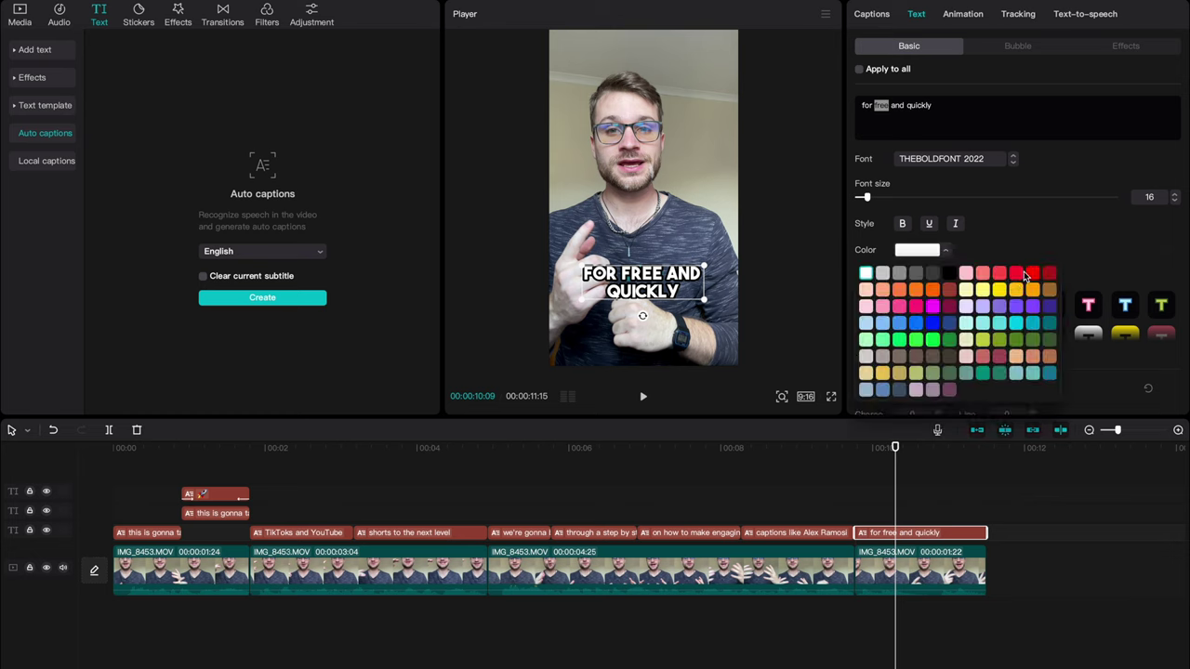
pyautogui.click(932, 342)
pyautogui.moveTo(906, 105); pyautogui.dragTo(960, 107)
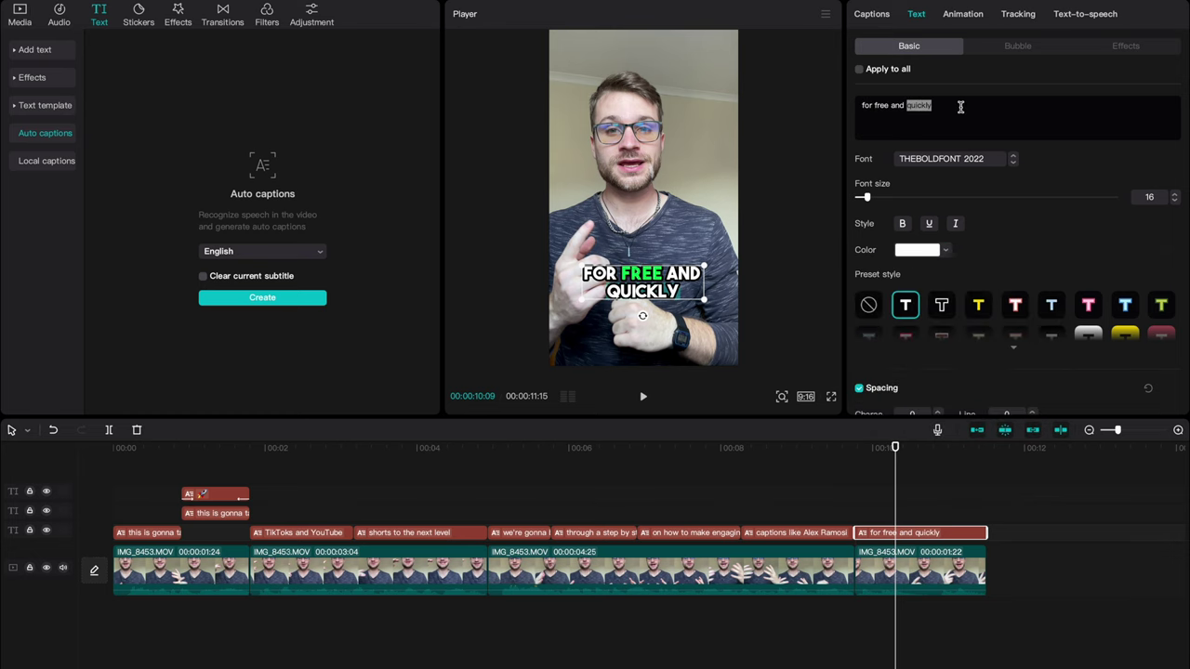
pyautogui.click(920, 249)
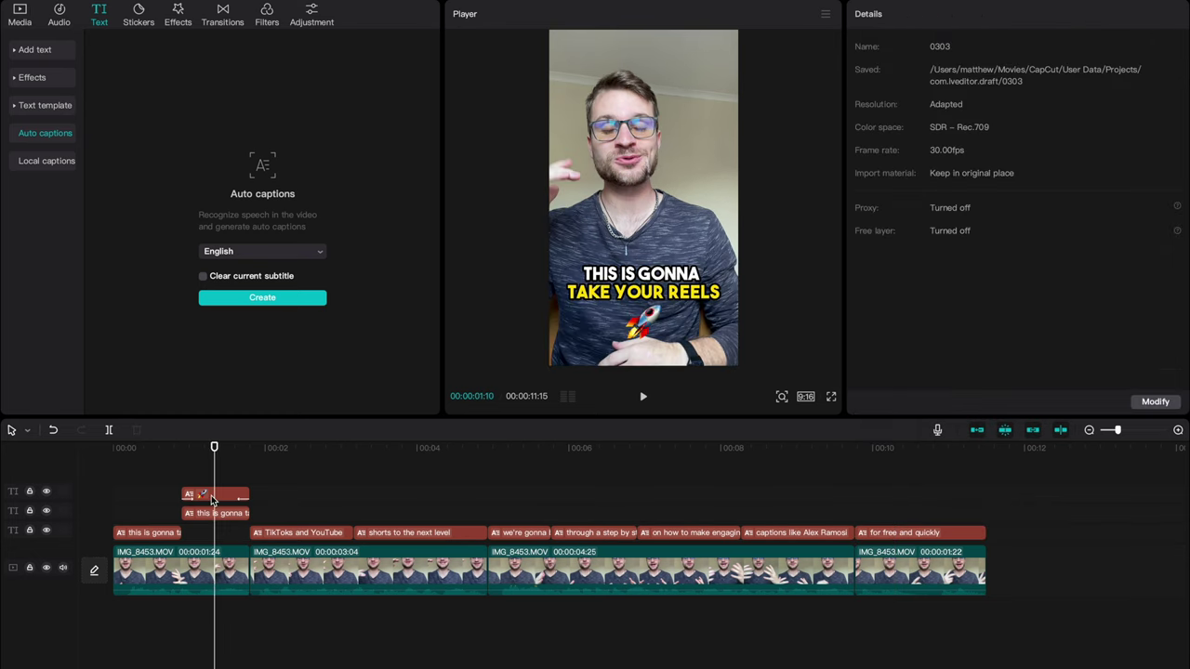
# - Place youtube-icon-logo.png from the Logos folder on the timeline, scaled to 33% below the caption
pyautogui.click(212, 500)
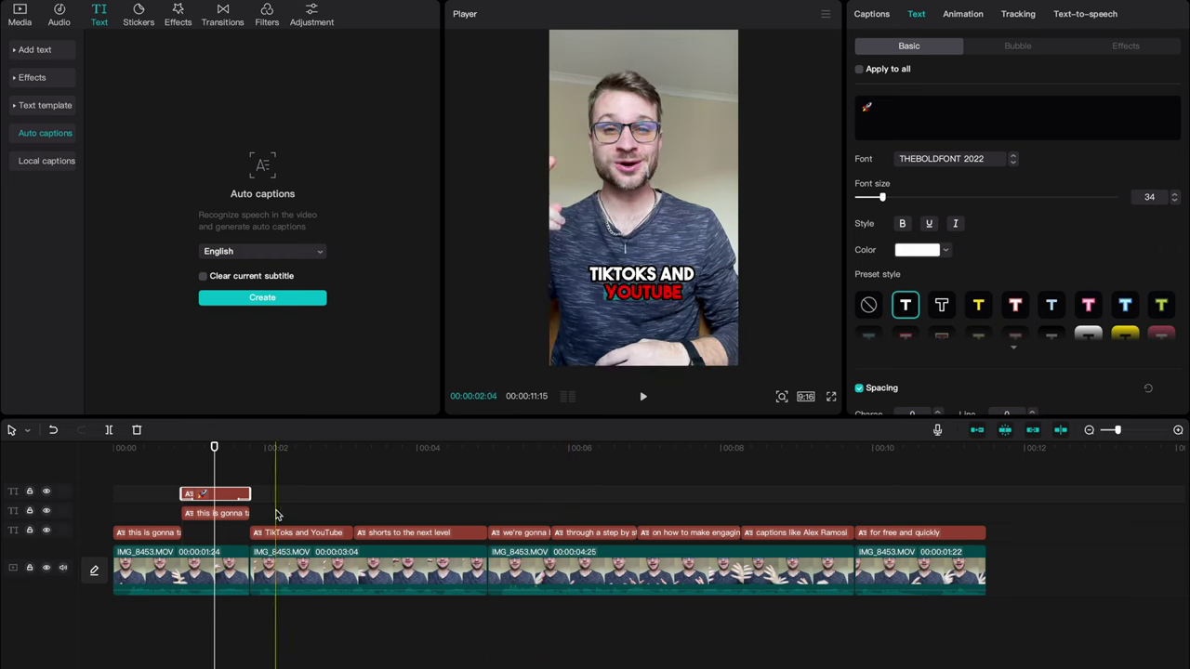
pyautogui.click(305, 483)
pyautogui.click(307, 92)
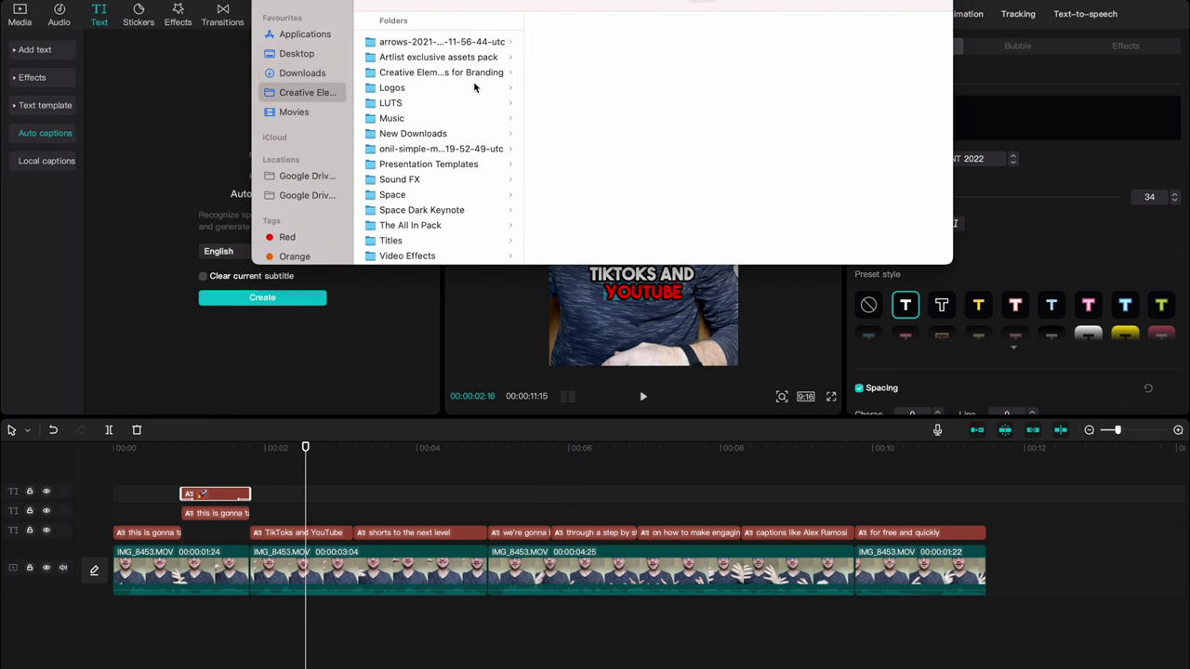
pyautogui.click(466, 88)
pyautogui.scroll(-3, 628, 74)
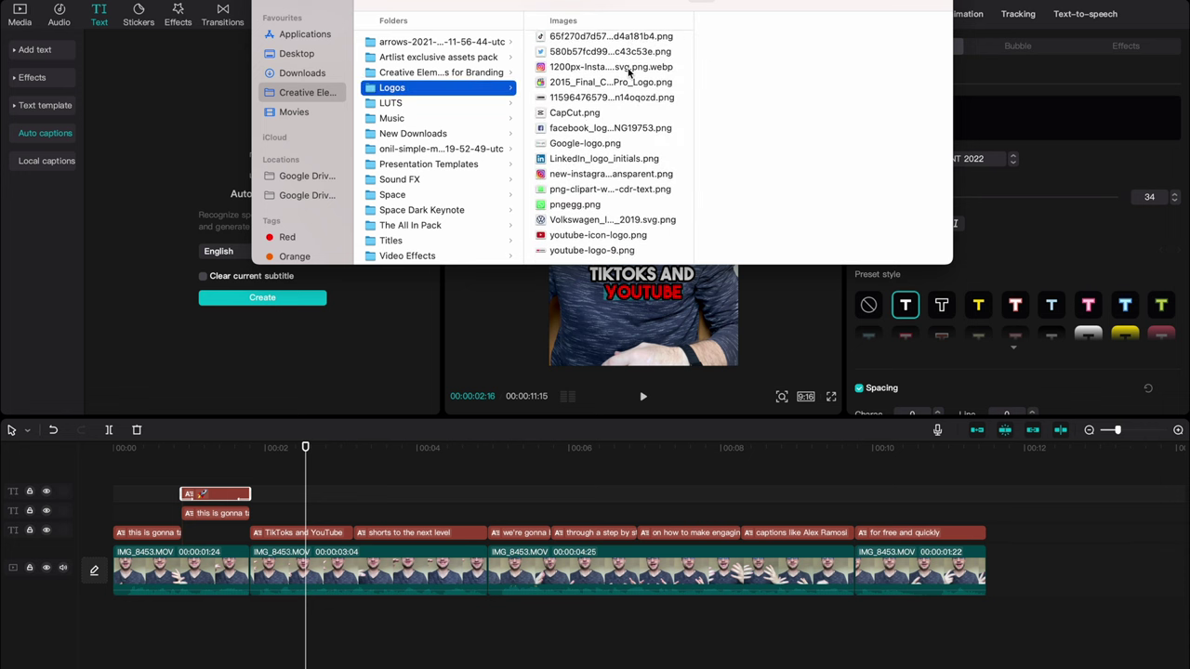
pyautogui.click(625, 239)
pyautogui.moveTo(625, 239); pyautogui.dragTo(320, 555)
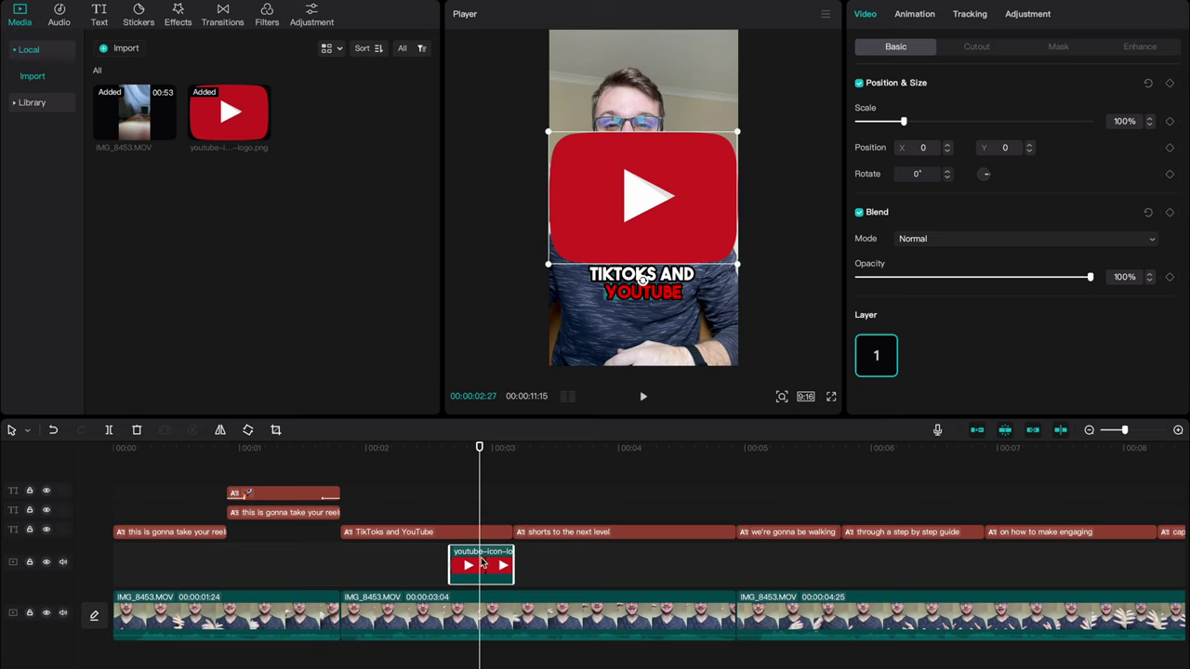
pyautogui.moveTo(901, 122); pyautogui.dragTo(872, 122)
pyautogui.moveTo(643, 197); pyautogui.dragTo(643, 330)
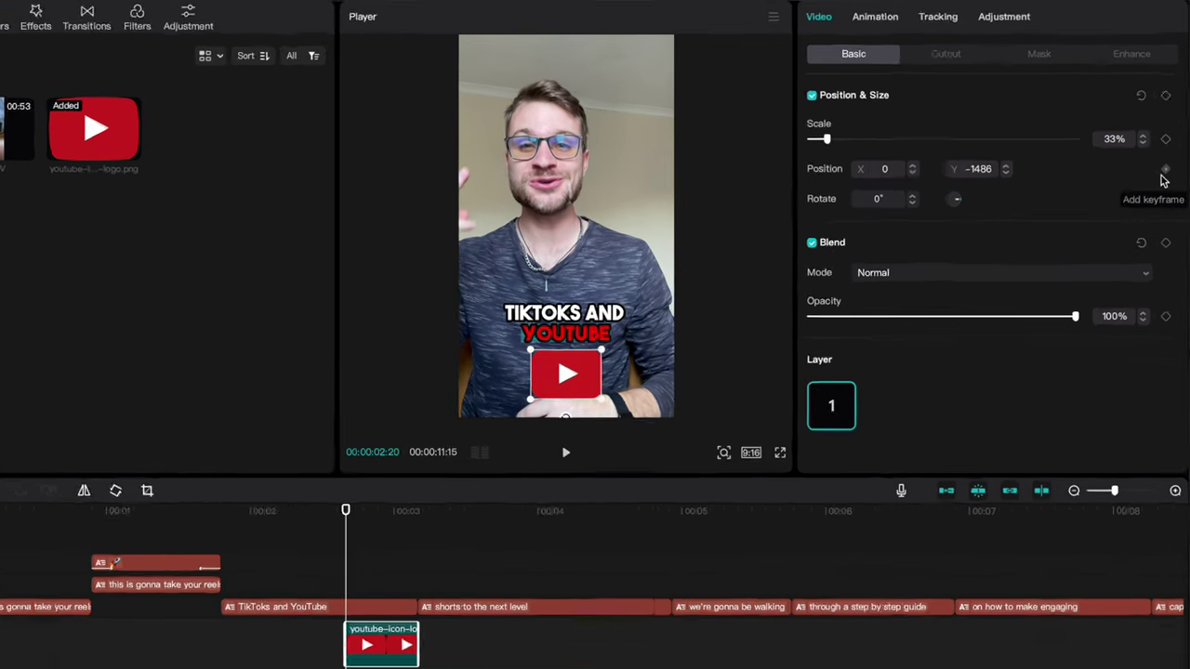
# - Keyframe the YouTube logo's position so it slides in from off the left edge, and play it back
pyautogui.click(1163, 171)
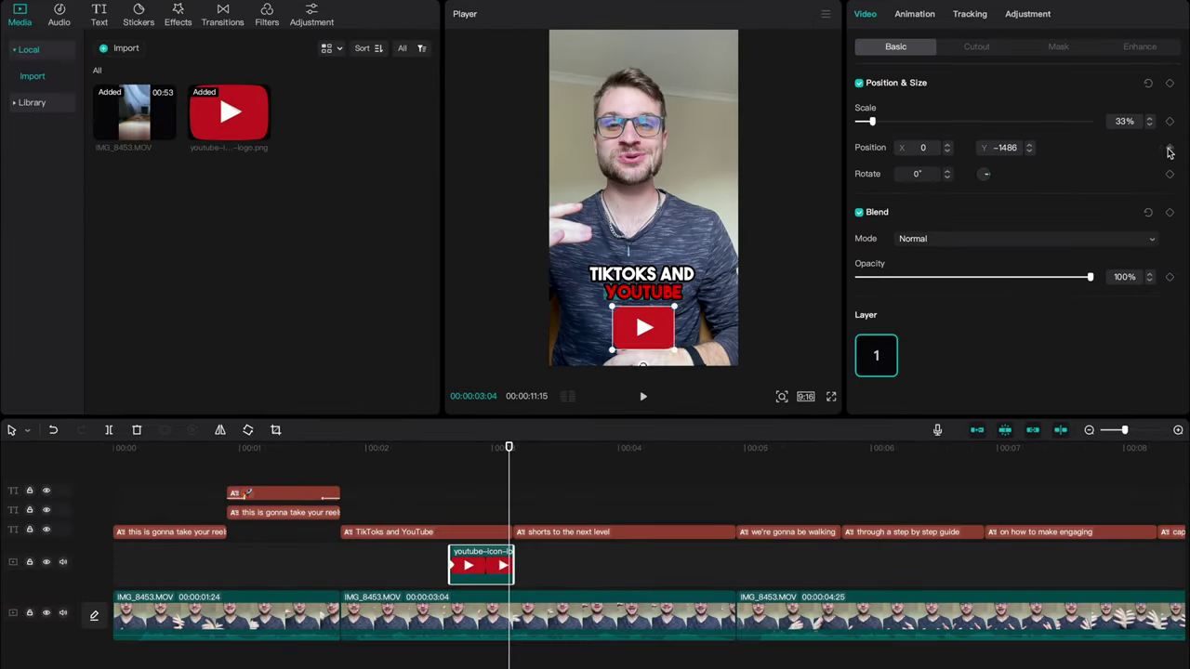
pyautogui.click(1169, 150)
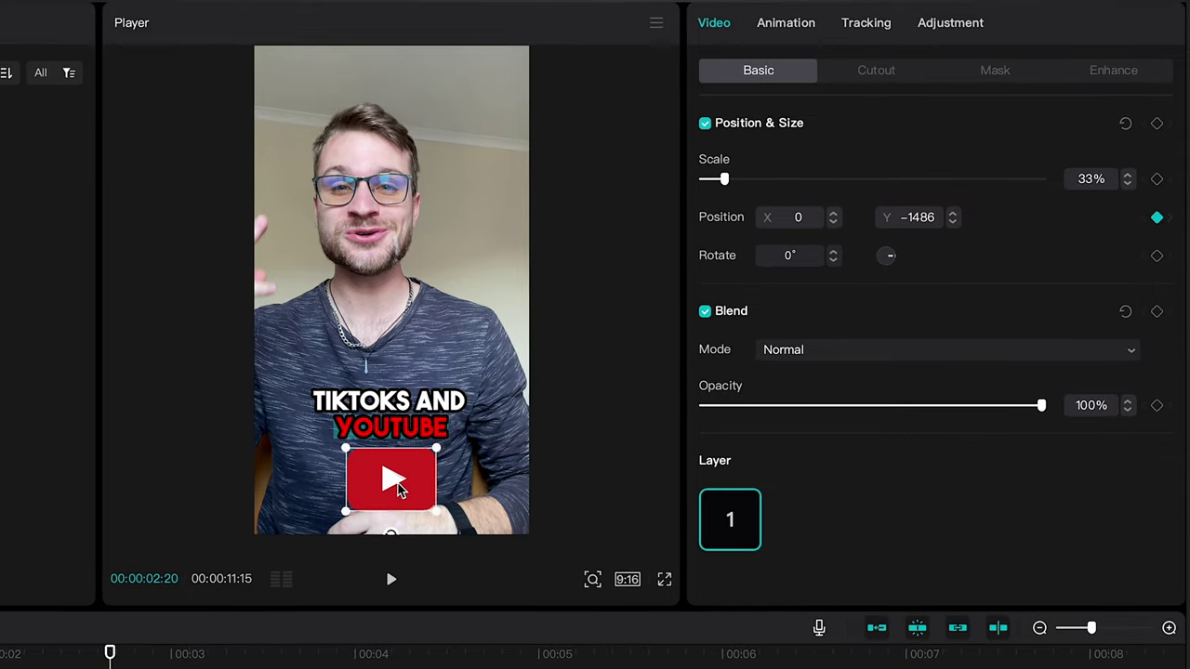
pyautogui.moveTo(397, 493); pyautogui.dragTo(146, 488)
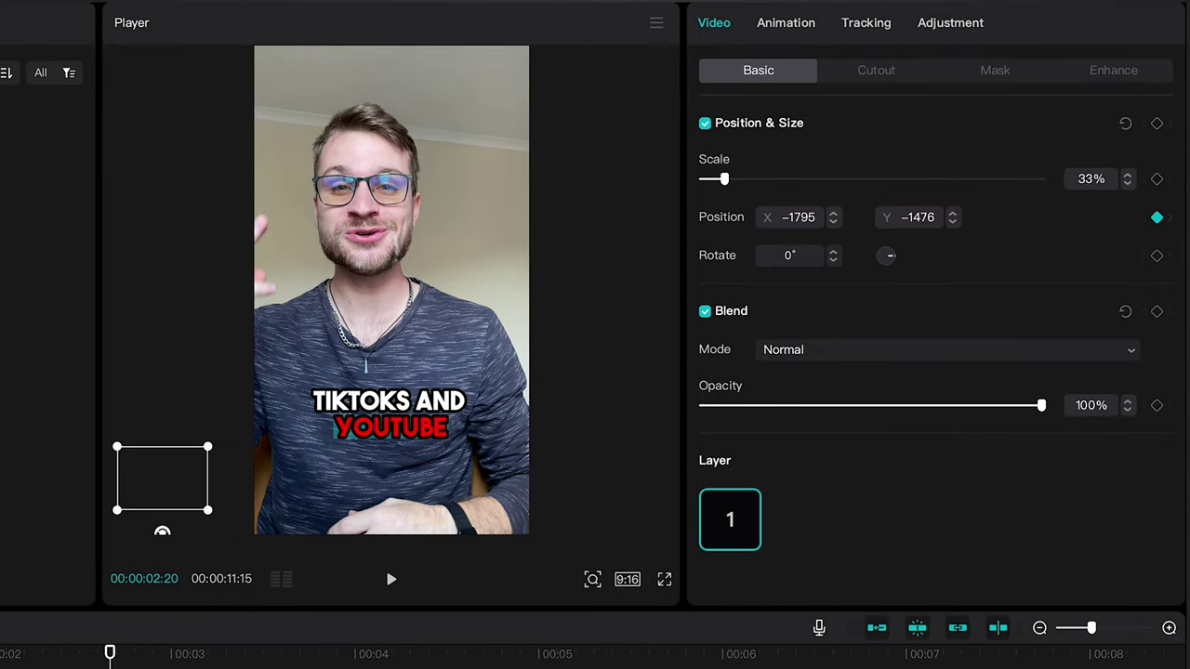
pyautogui.click(1171, 221)
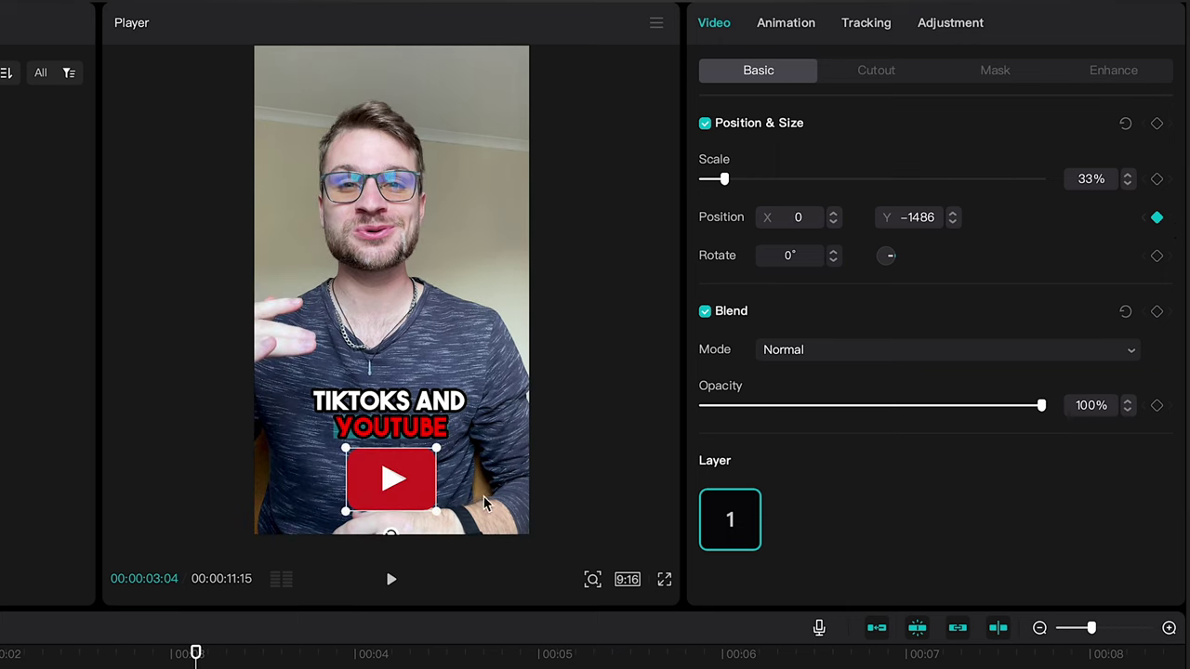
pyautogui.moveTo(418, 493); pyautogui.dragTo(590, 489)
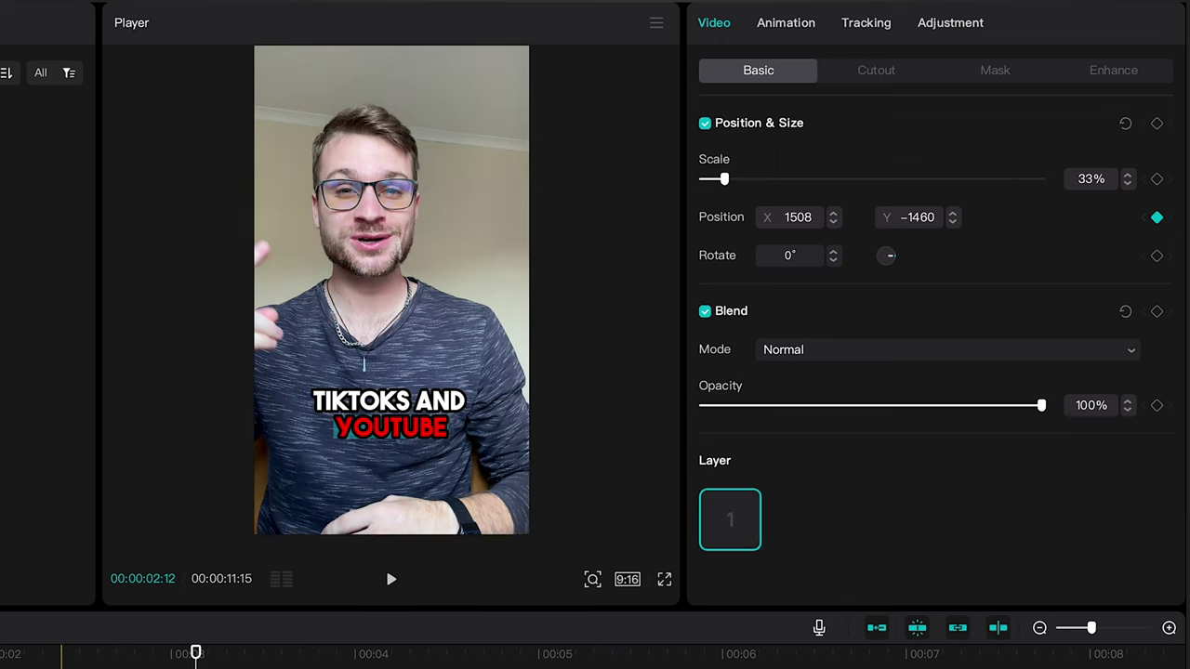
pyautogui.press('space')
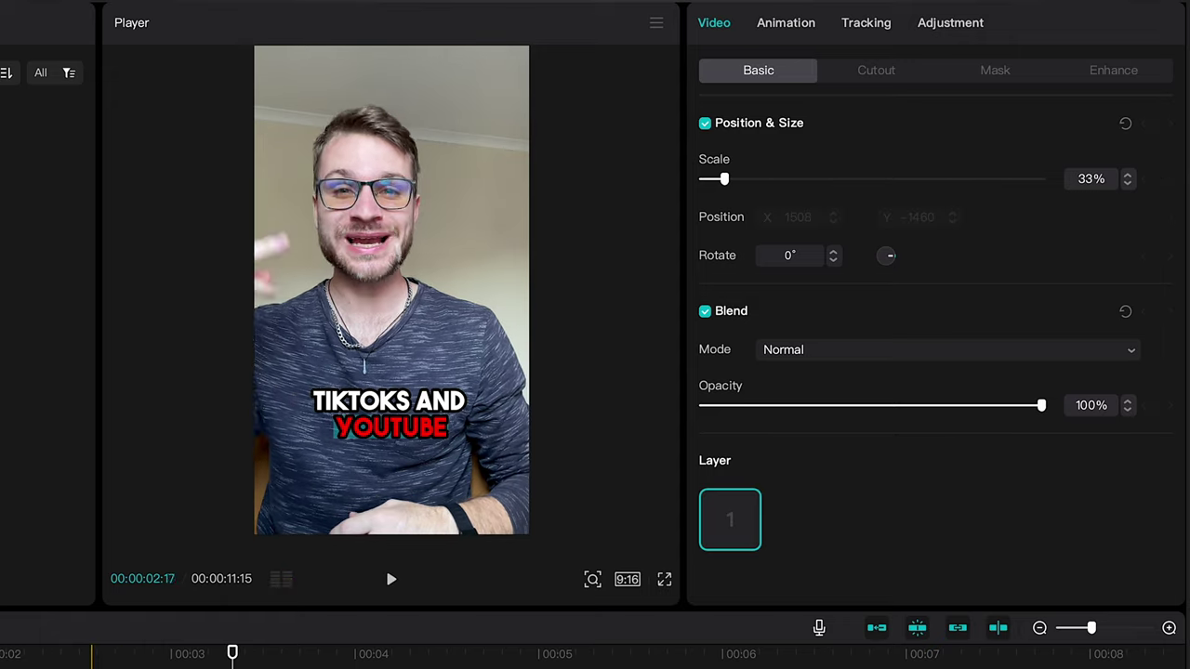
pyautogui.press('space')
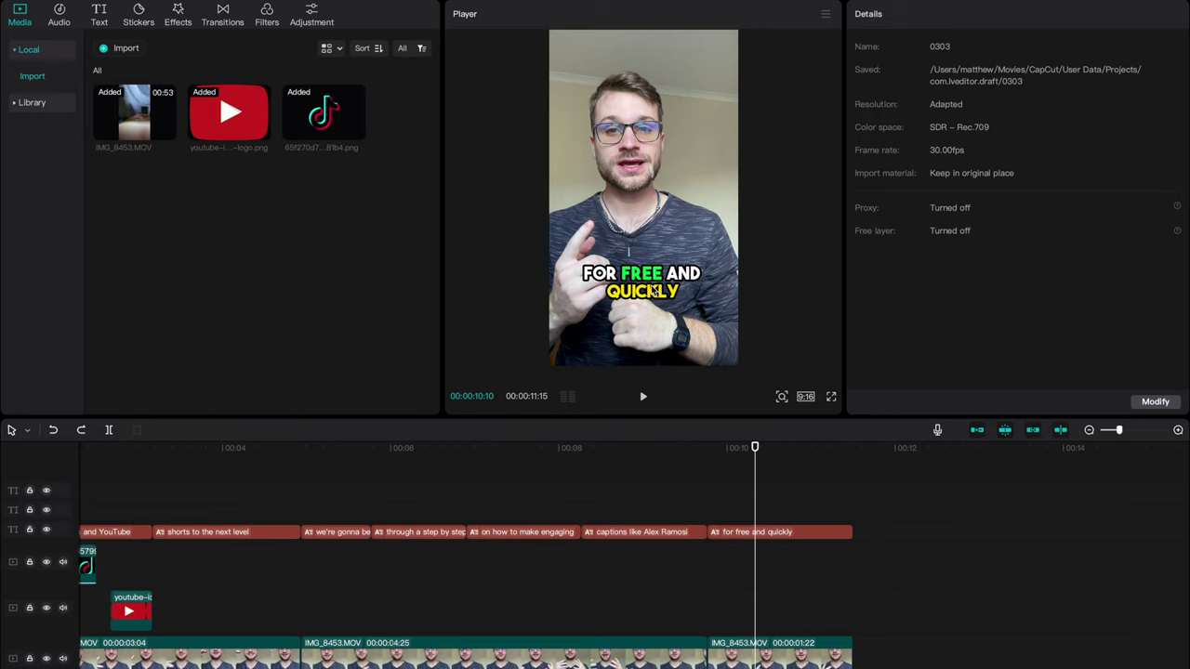
pyautogui.click(750, 532)
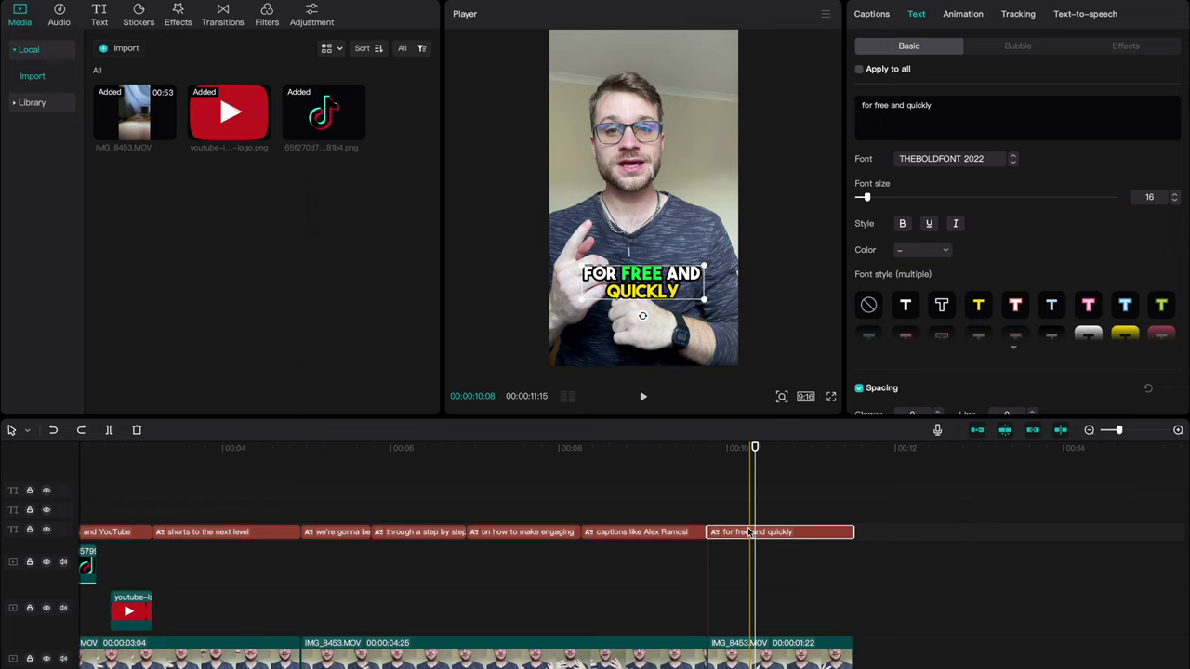
# - Paste two copies of the 'for free and quickly' caption onto tracks above the original
pyautogui.click(707, 450)
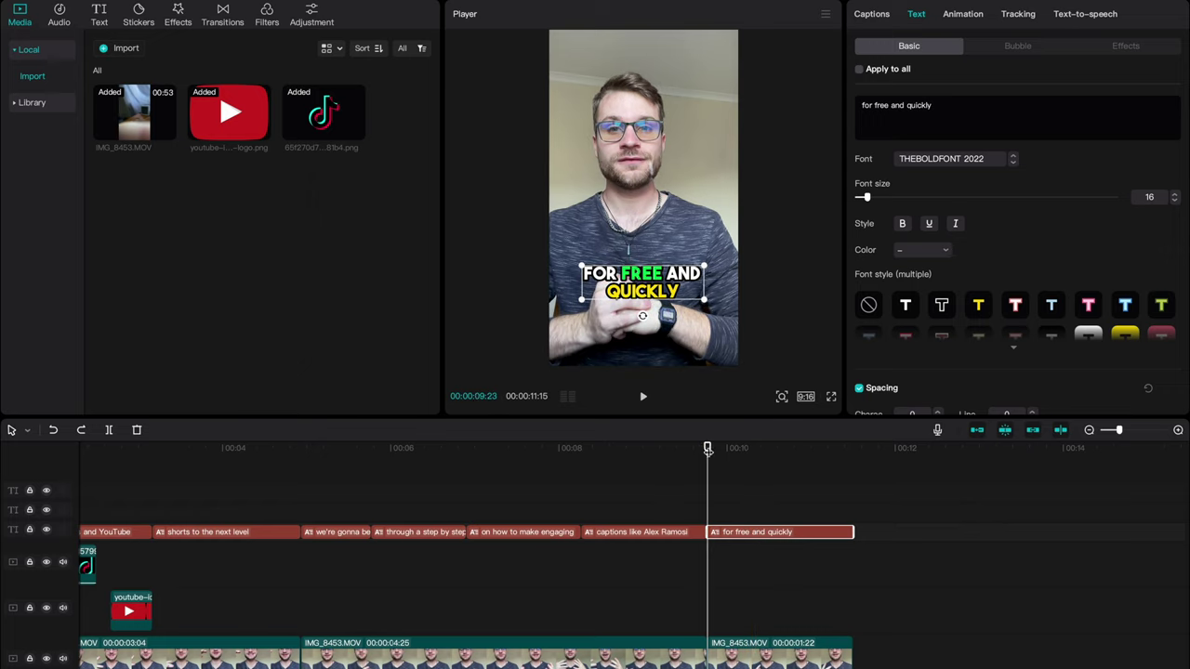
pyautogui.hotkey('ctrl', 'v')
pyautogui.hotkey('ctrl', 'v')
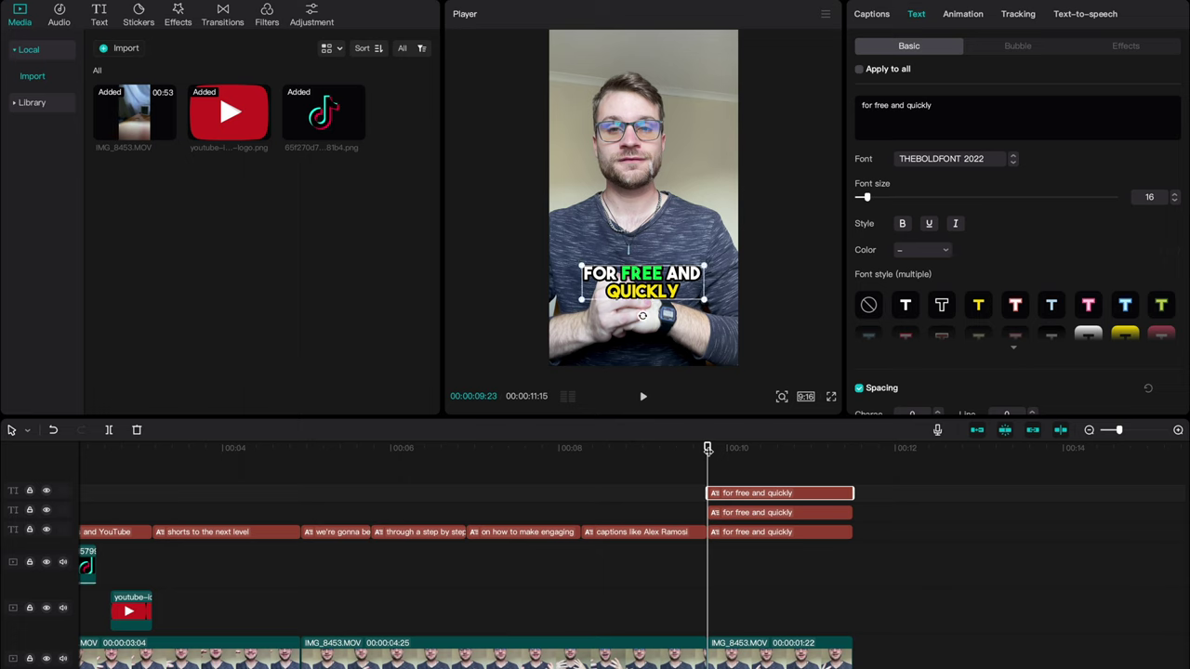
pyautogui.click(750, 450)
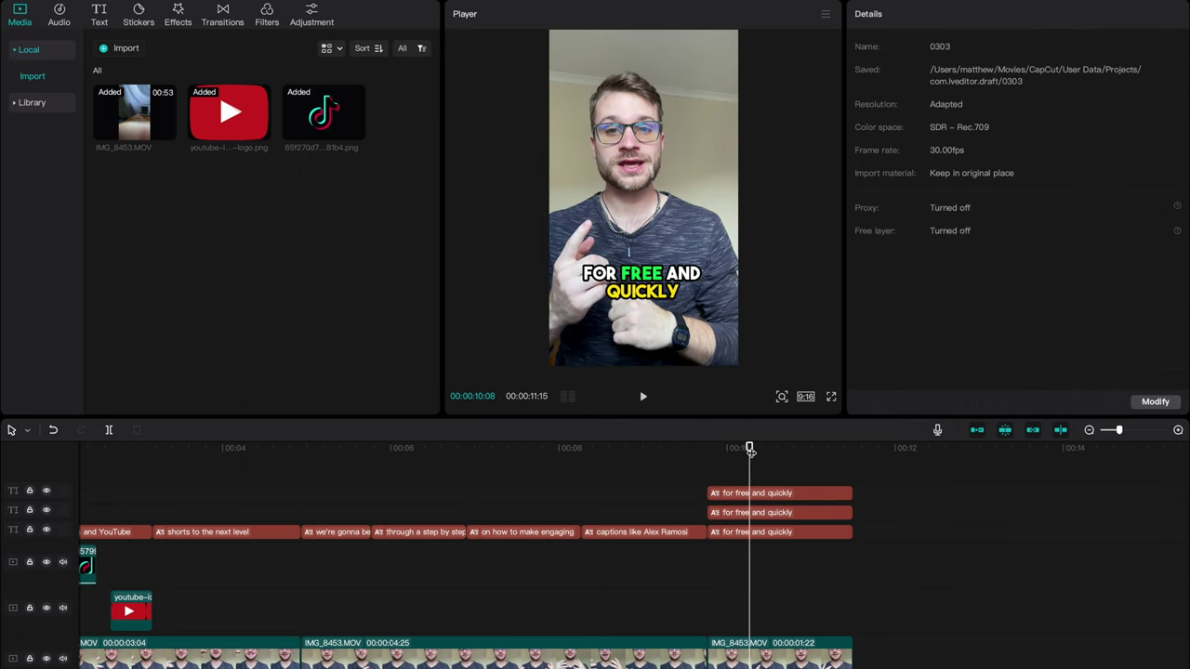
pyautogui.click(758, 520)
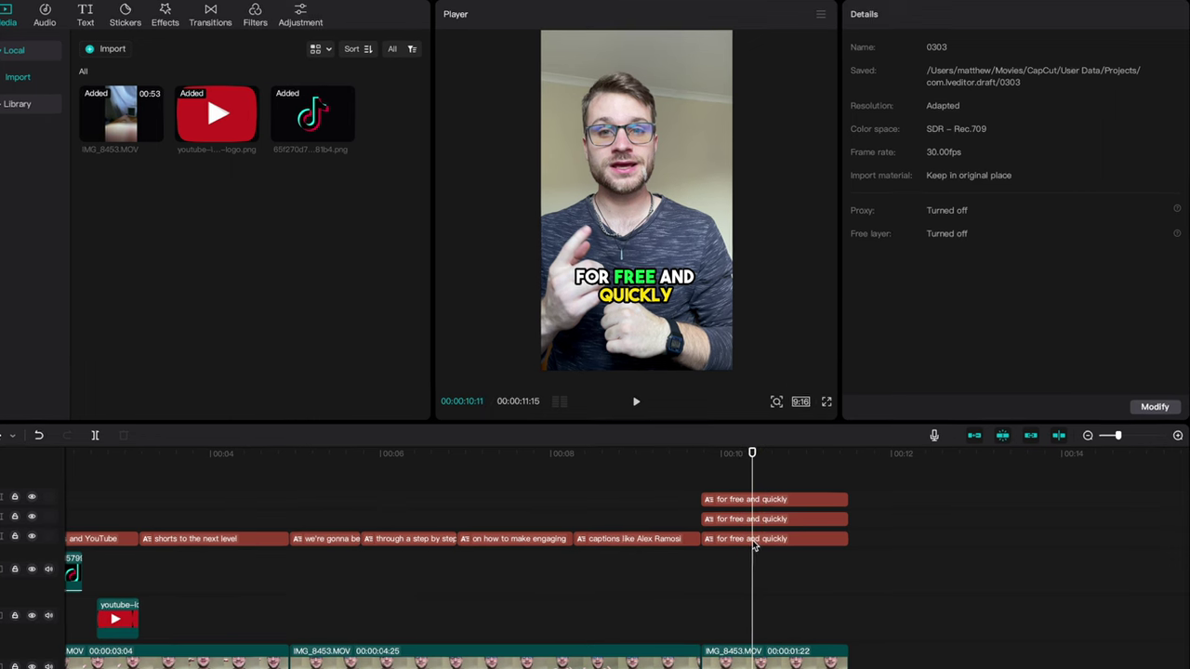
# - Turn the words 'quickly' and 'free' white in the original caption
pyautogui.click(757, 537)
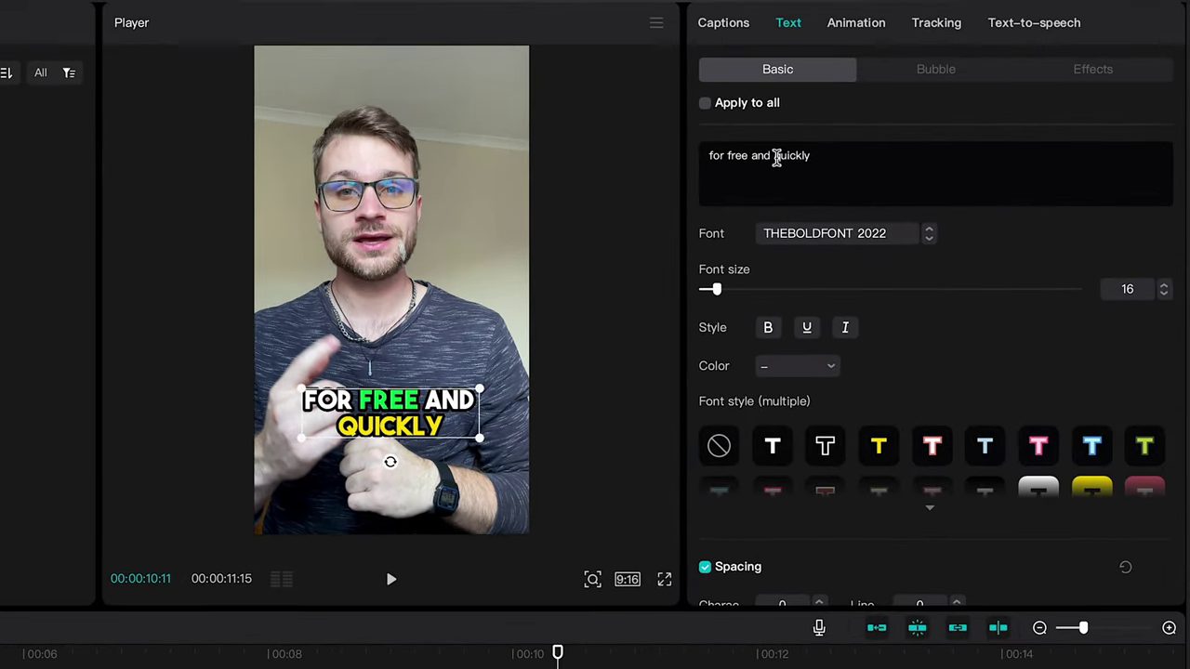
pyautogui.moveTo(776, 156); pyautogui.dragTo(821, 157)
pyautogui.click(820, 367)
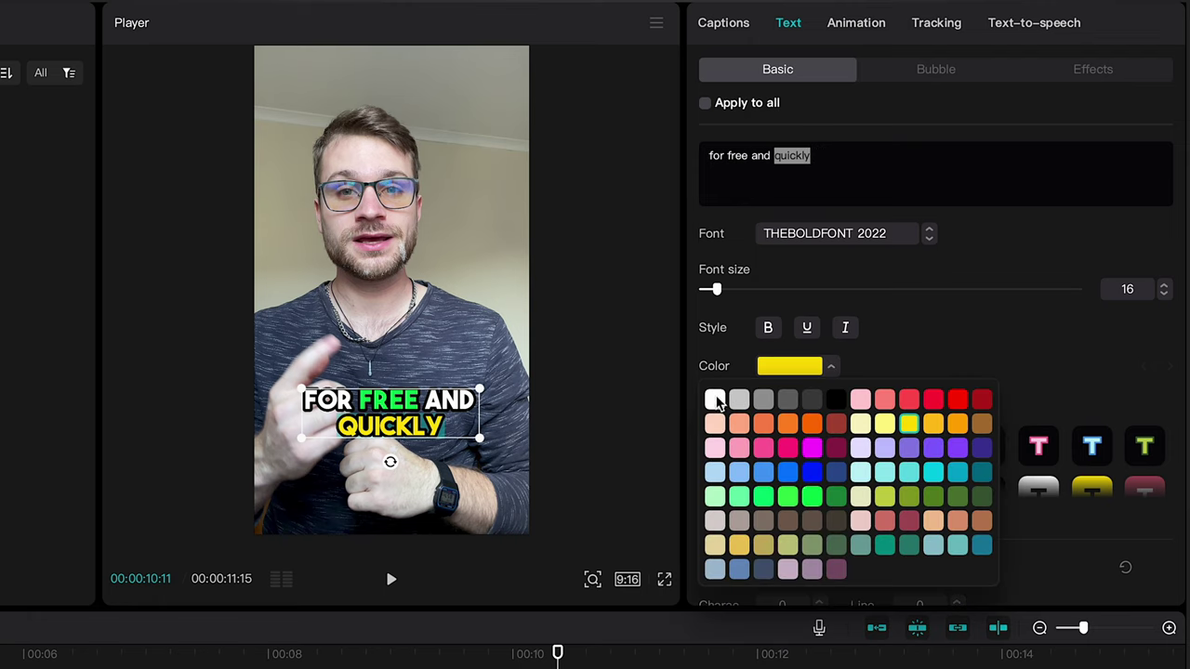
pyautogui.click(714, 399)
pyautogui.click(751, 155)
pyautogui.moveTo(751, 155); pyautogui.dragTo(728, 155)
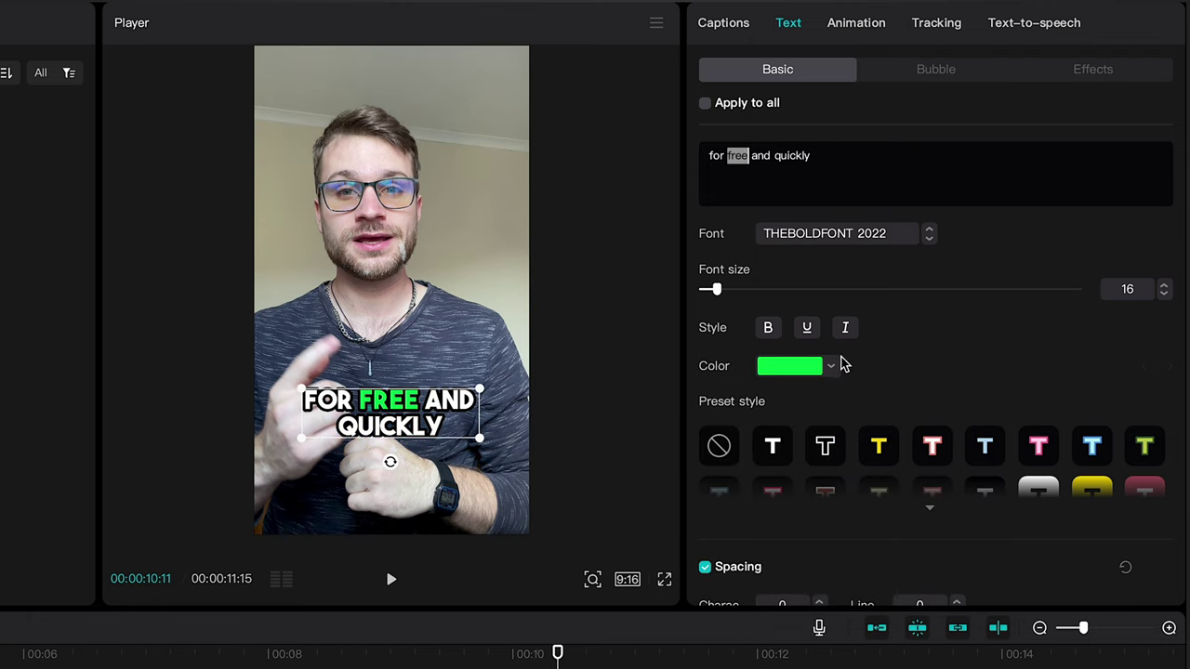
pyautogui.click(833, 367)
pyautogui.click(713, 400)
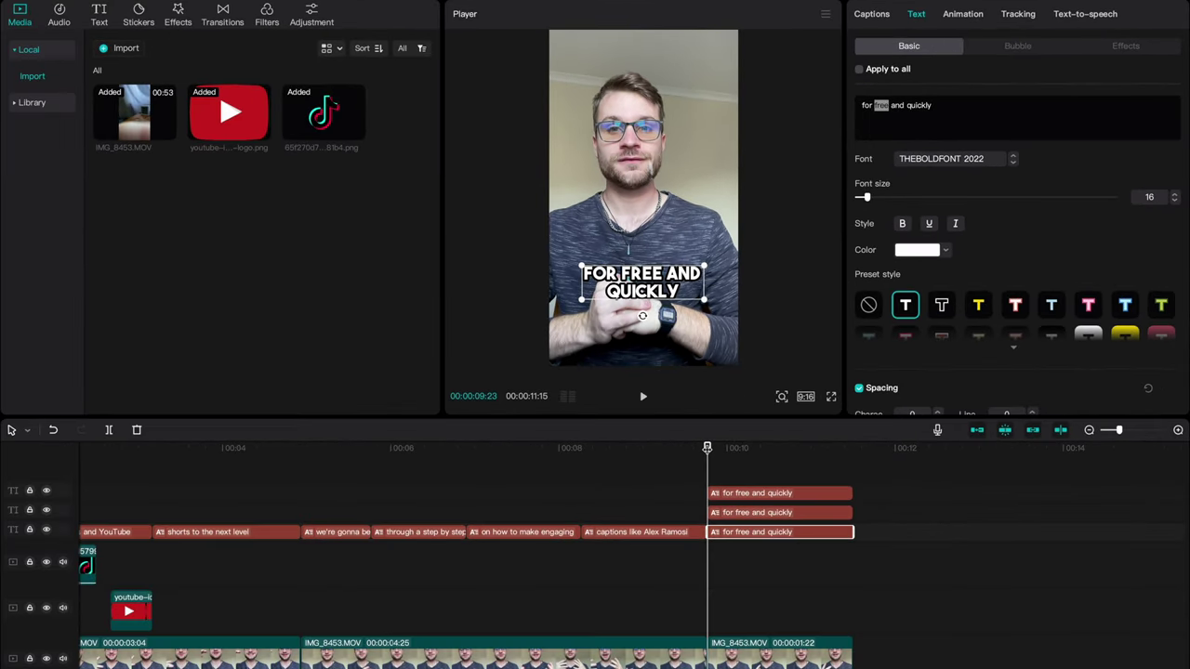
# - Trim the bottom 'for free and quickly' caption to end at 10:05 and start the middle copy there
pyautogui.press('space')
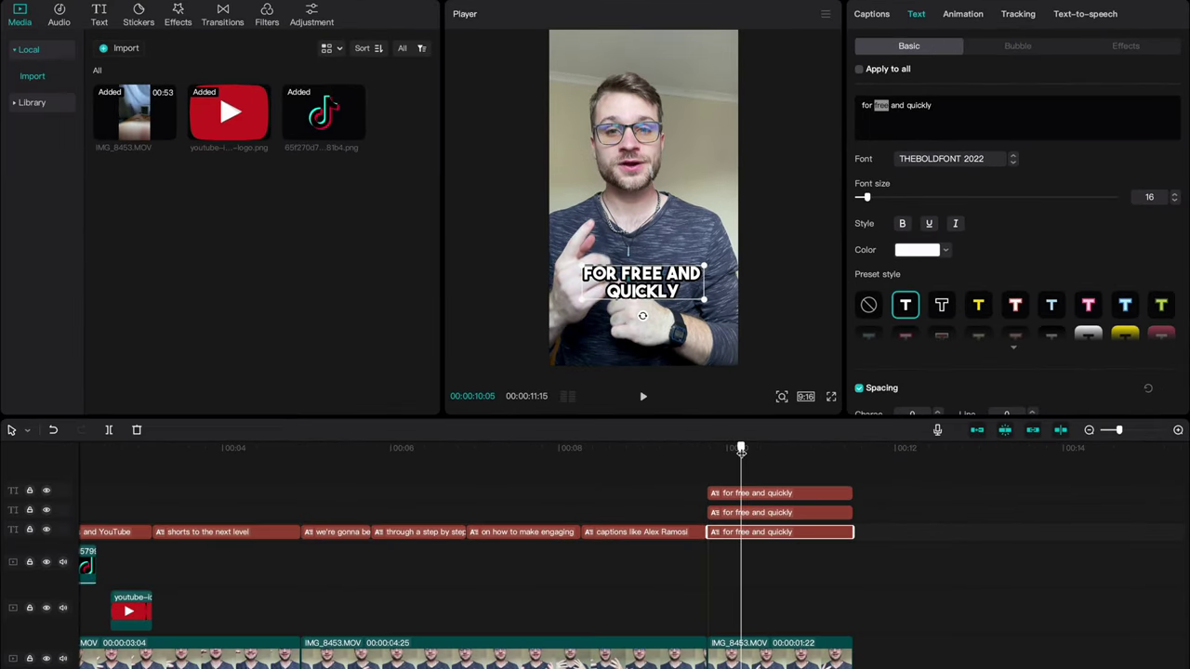
pyautogui.moveTo(856, 532); pyautogui.dragTo(740, 513)
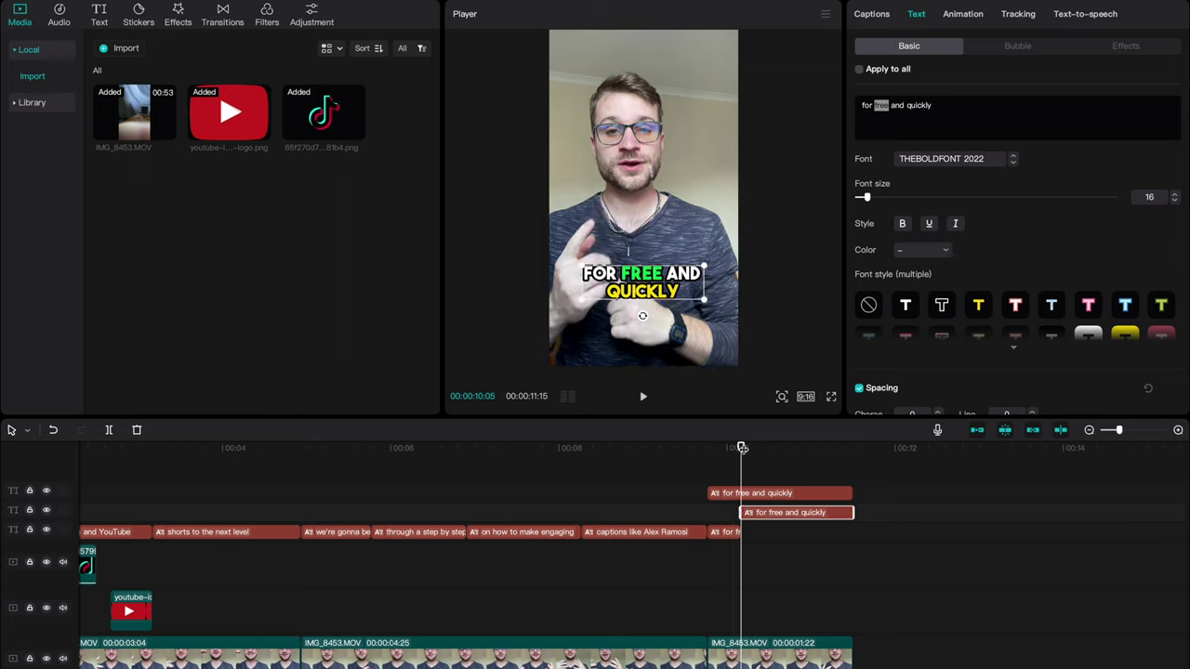
pyautogui.click(822, 448)
pyautogui.moveTo(710, 493); pyautogui.dragTo(821, 513)
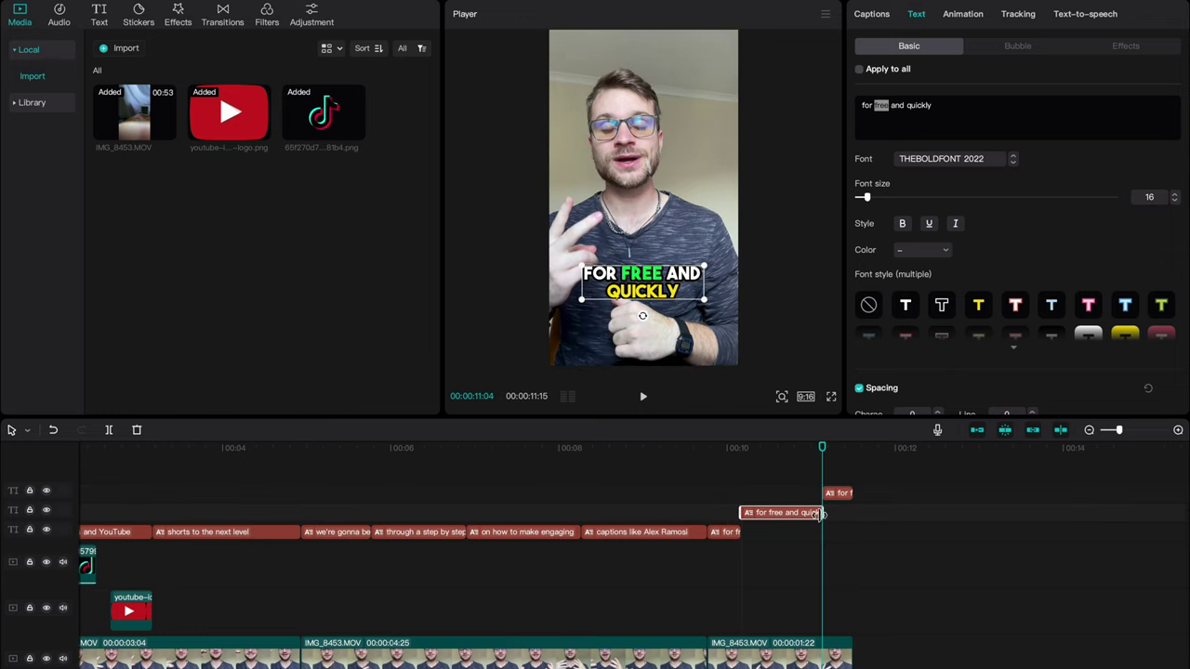
# - In the middle caption copy, change the word 'quickly' back to white
pyautogui.click(769, 492)
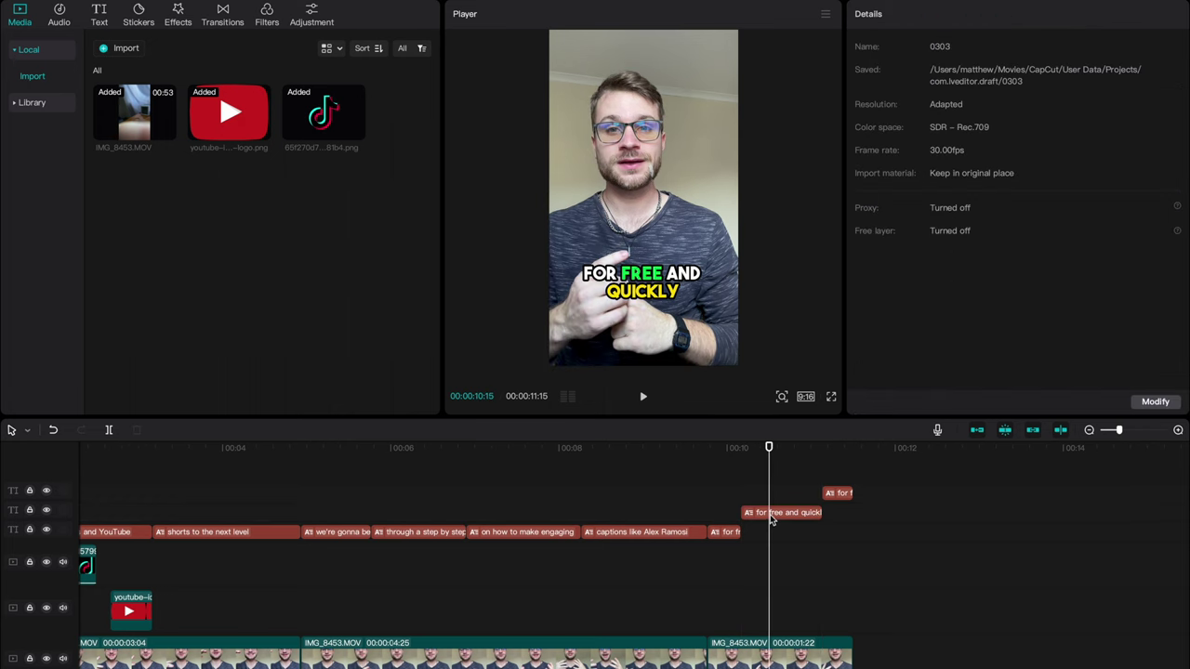
pyautogui.click(772, 516)
pyautogui.moveTo(907, 105); pyautogui.dragTo(948, 104)
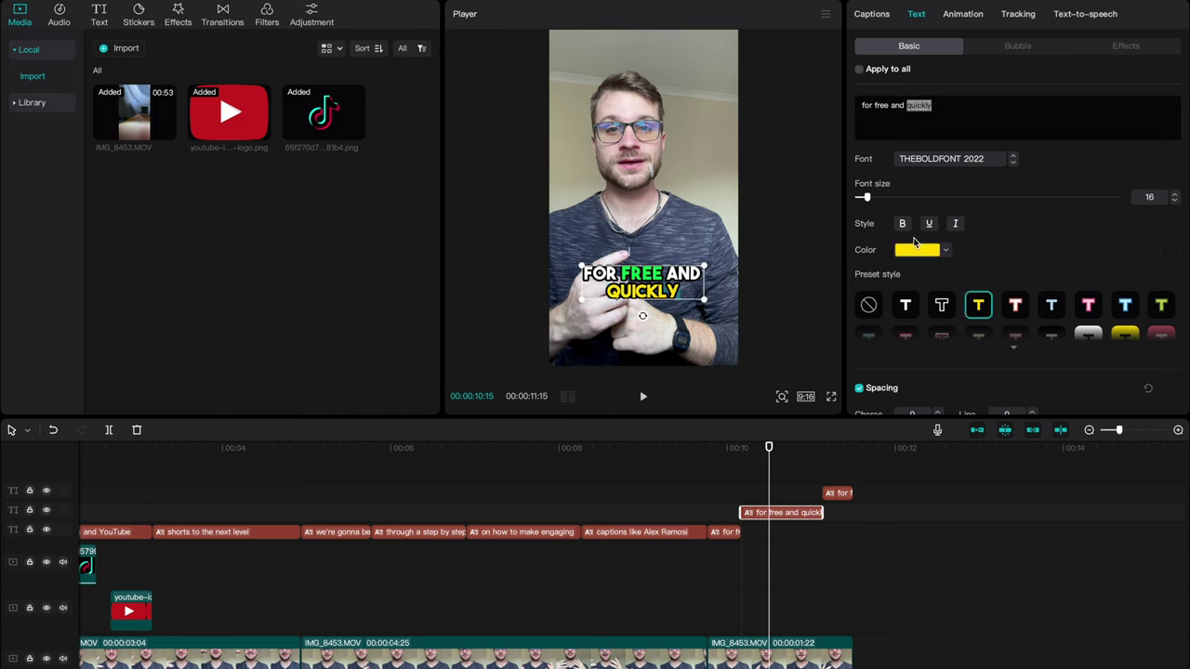
pyautogui.click(946, 251)
pyautogui.click(866, 273)
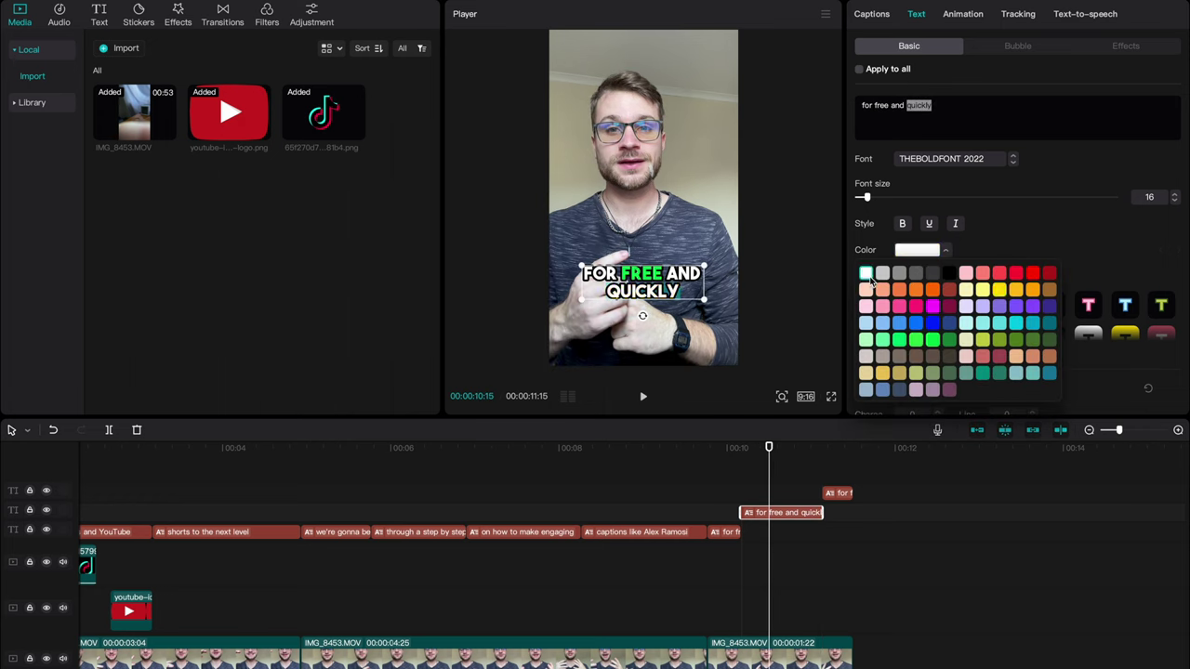
pyautogui.click(723, 469)
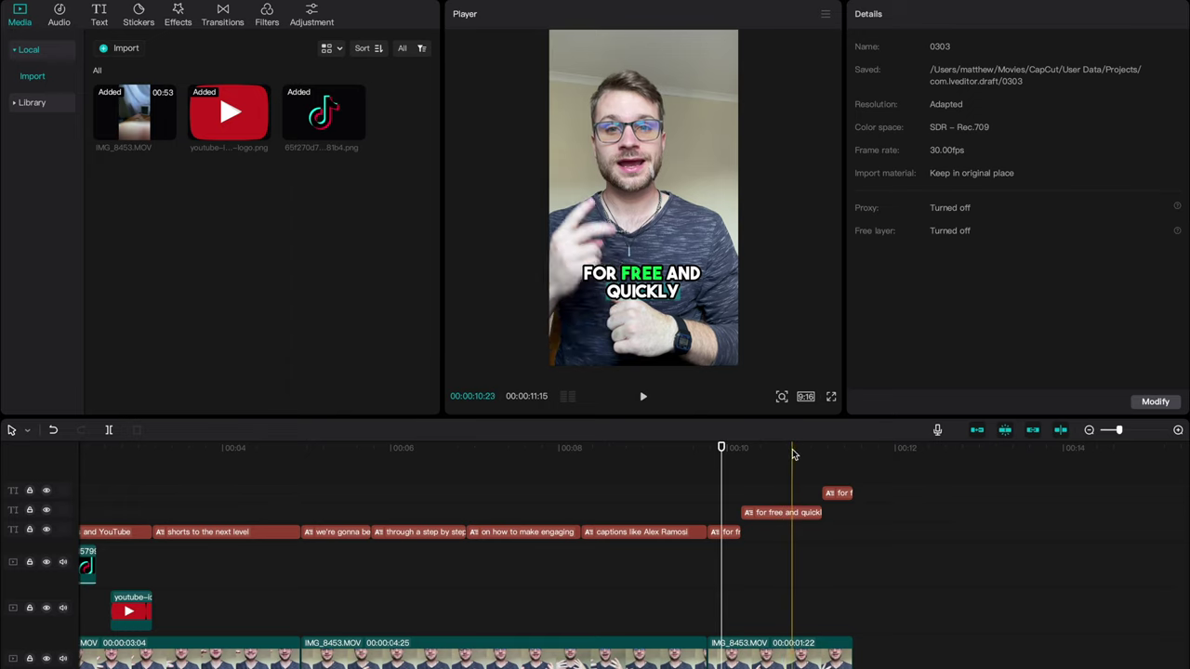
# - Recolour 'free' green in the top caption copy and play back to check it
pyautogui.click(834, 453)
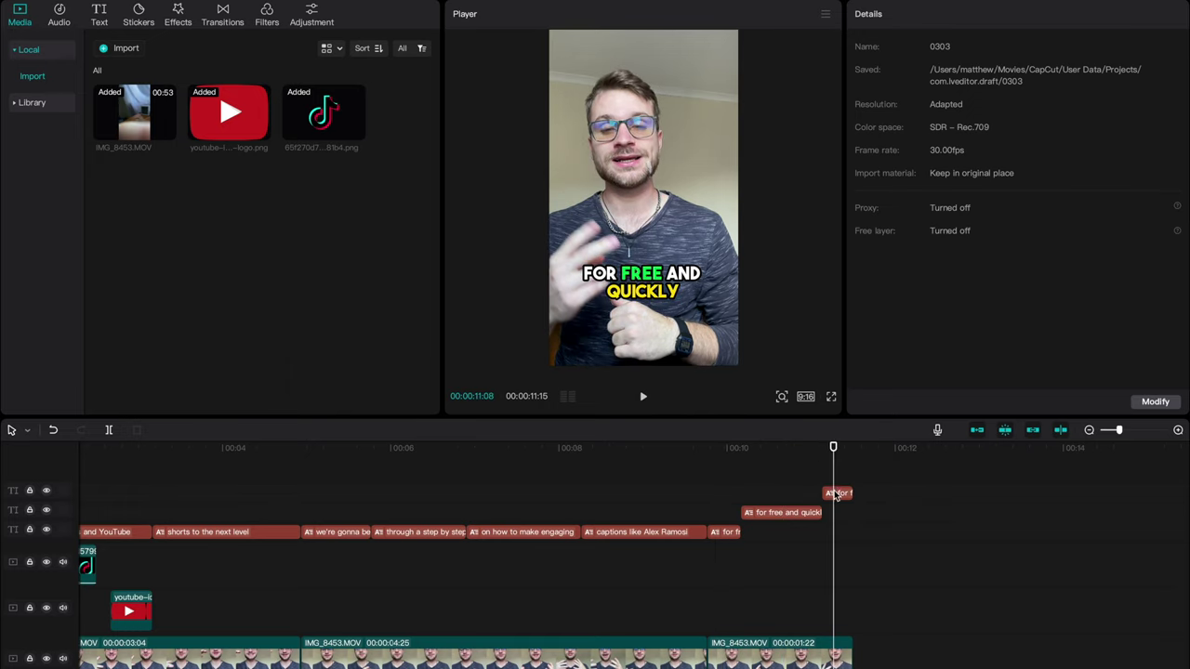
pyautogui.click(836, 493)
pyautogui.moveTo(907, 105); pyautogui.dragTo(951, 106)
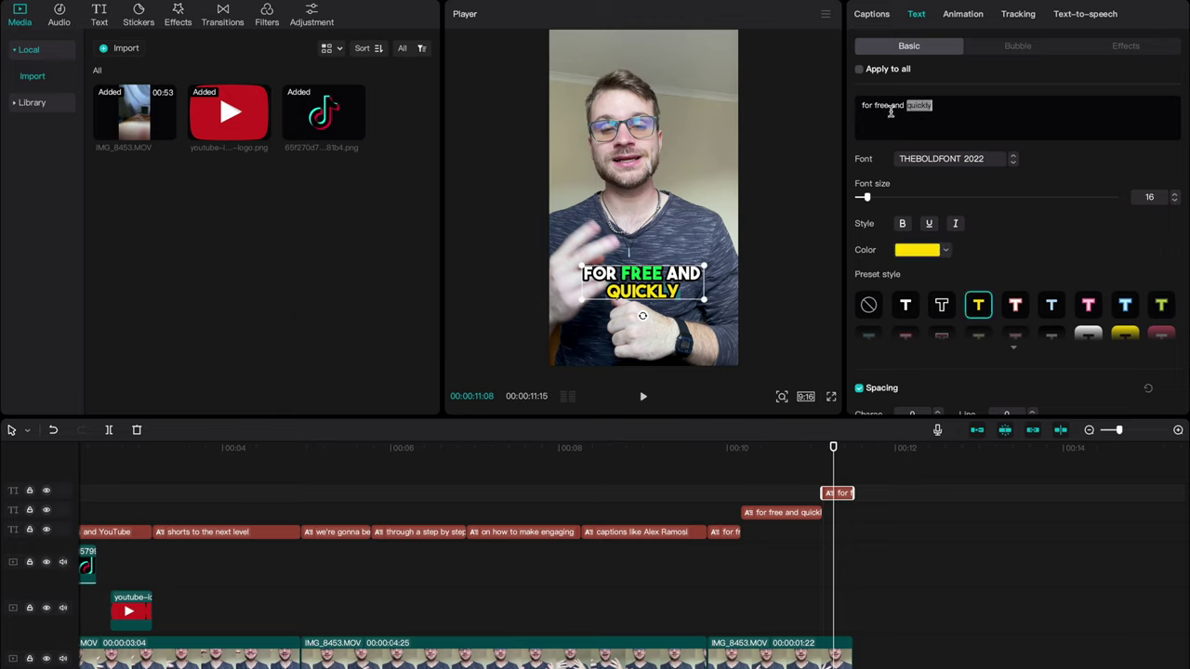
pyautogui.moveTo(888, 105); pyautogui.dragTo(874, 106)
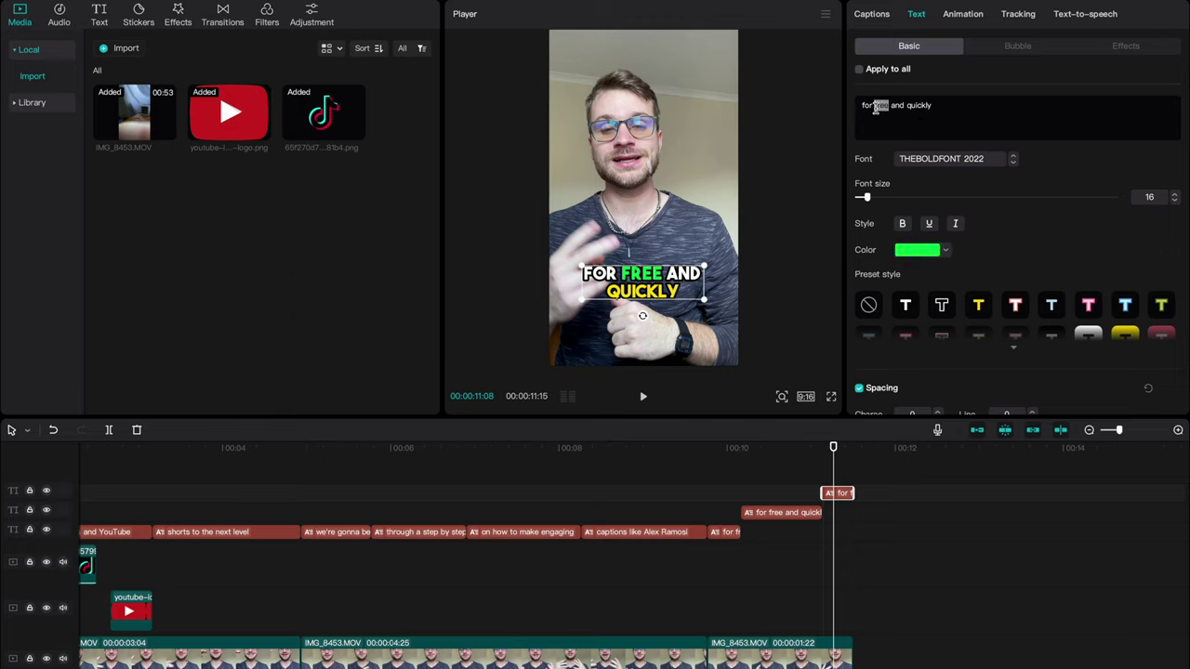
pyautogui.click(715, 474)
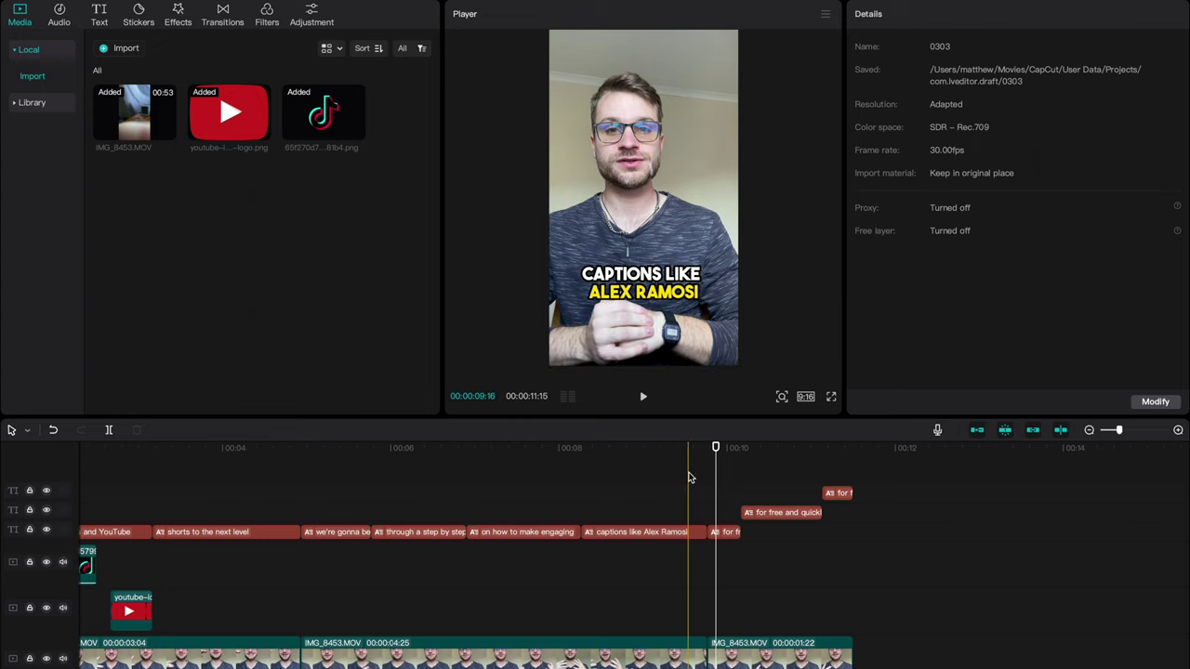
pyautogui.press('space')
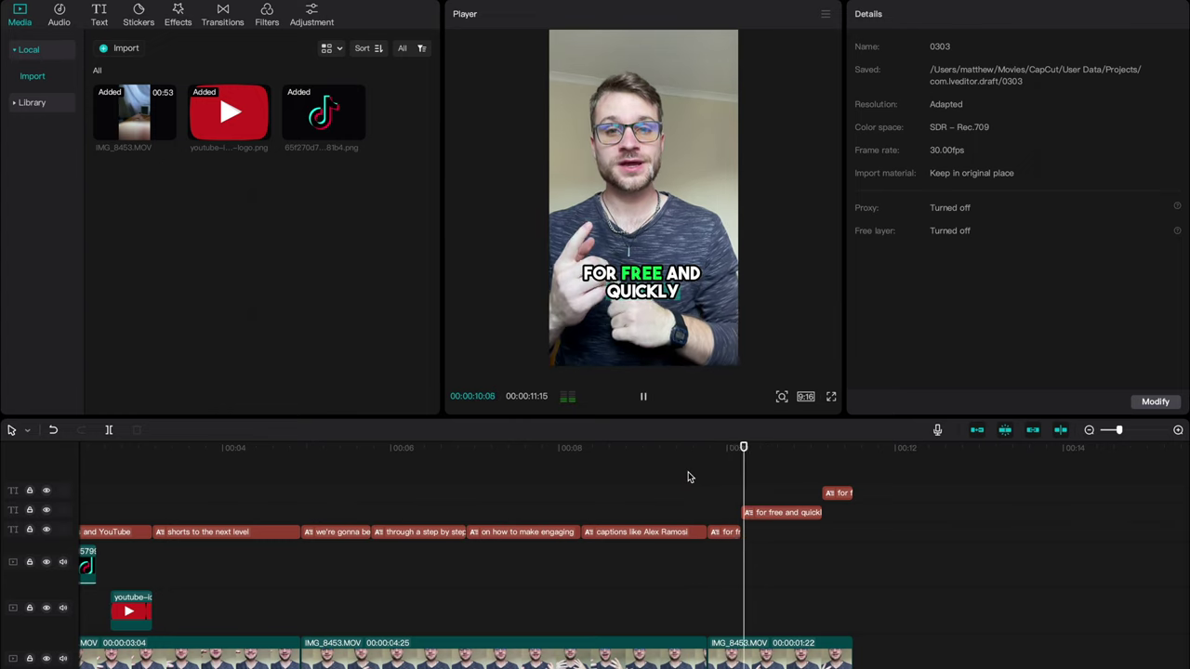
pyautogui.hscroll(-2, 687, 477)
pyautogui.click(638, 534)
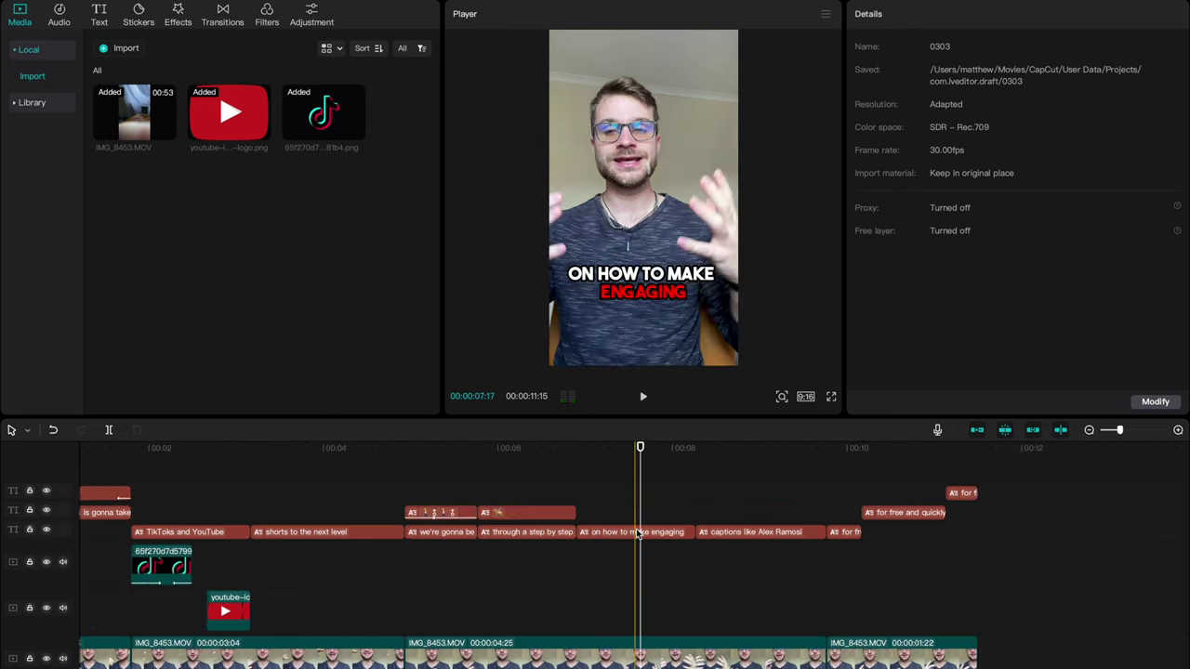
# - Give the 'on how to make engaging' caption a Bounce In entrance animation
pyautogui.click(637, 535)
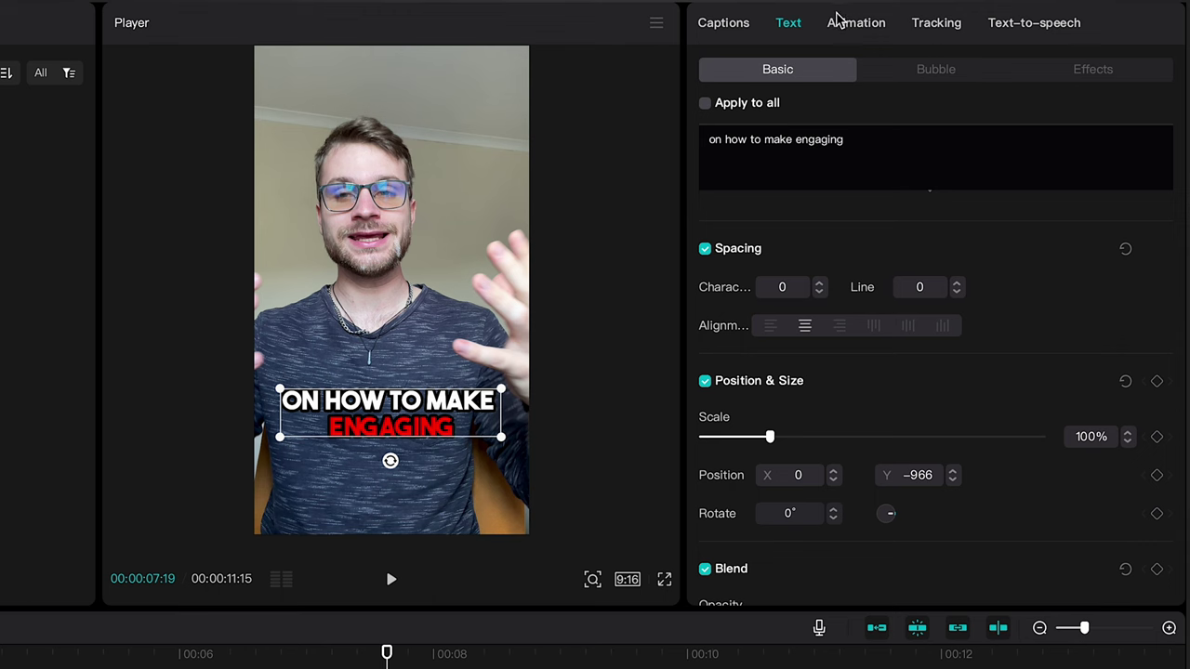
pyautogui.click(844, 20)
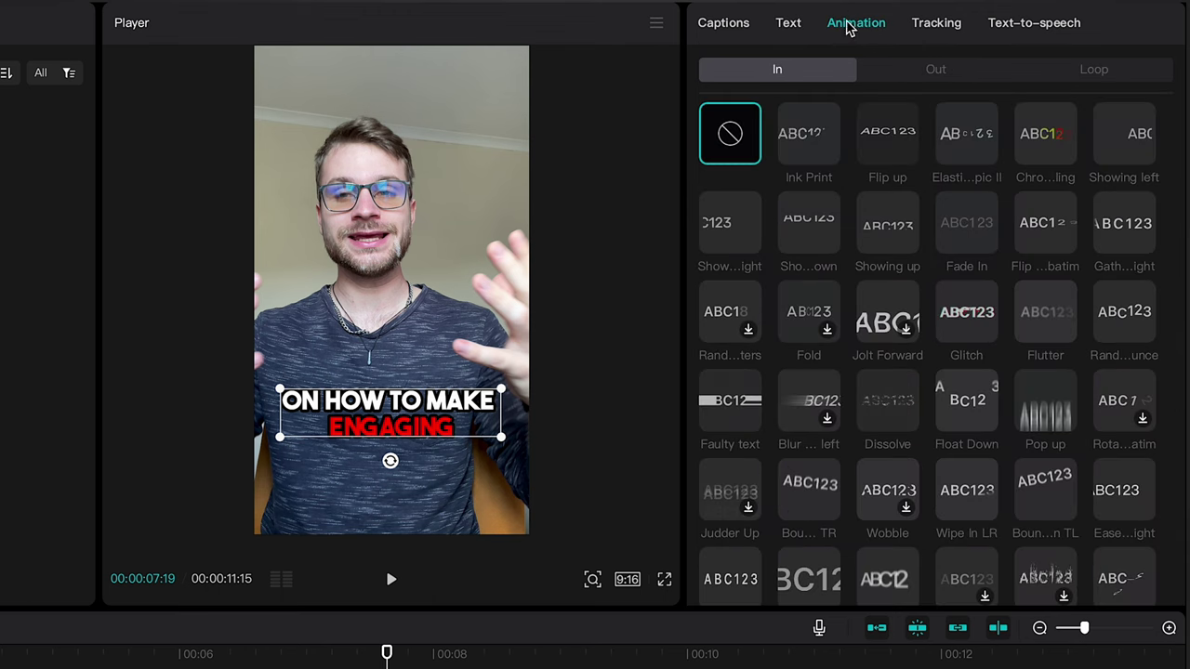
pyautogui.scroll(-1, 967, 399)
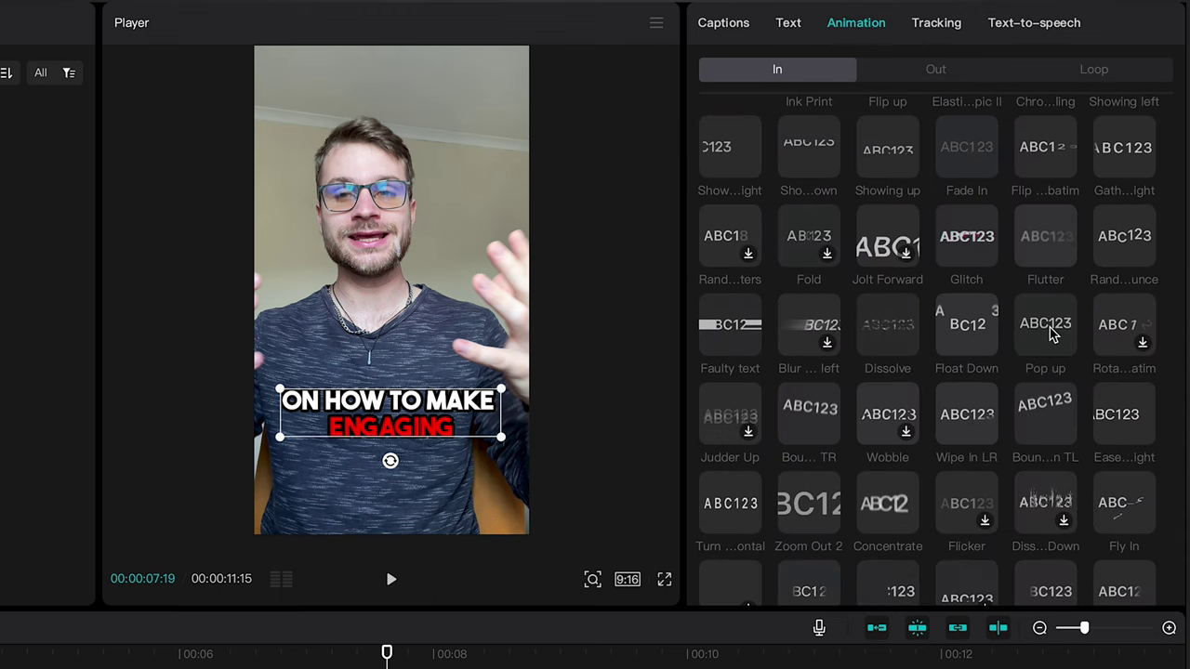
pyautogui.scroll(1, 1051, 335)
pyautogui.scroll(-2, 1039, 418)
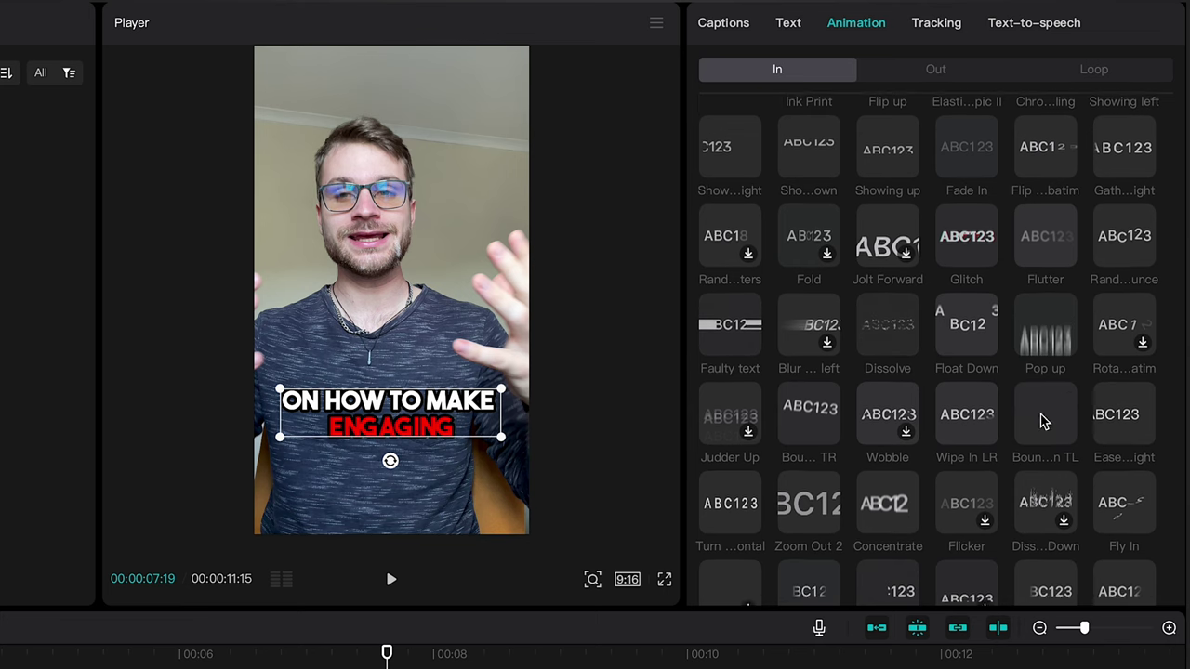
pyautogui.click(820, 460)
pyautogui.scroll(-4, 830, 415)
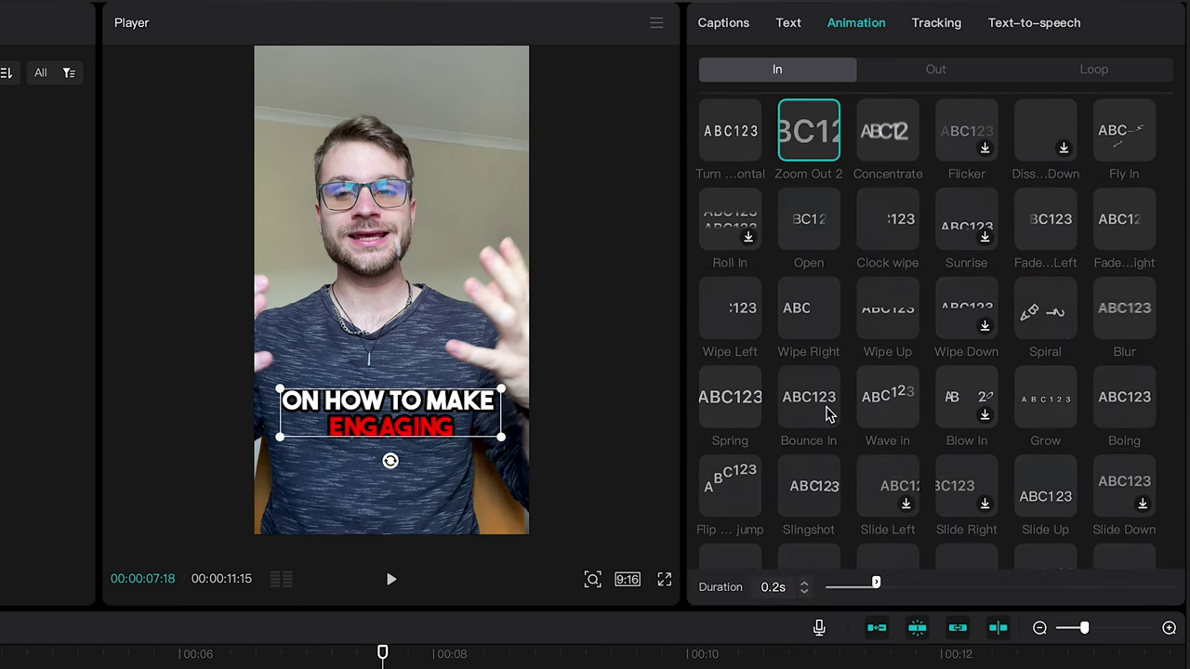
pyautogui.click(817, 414)
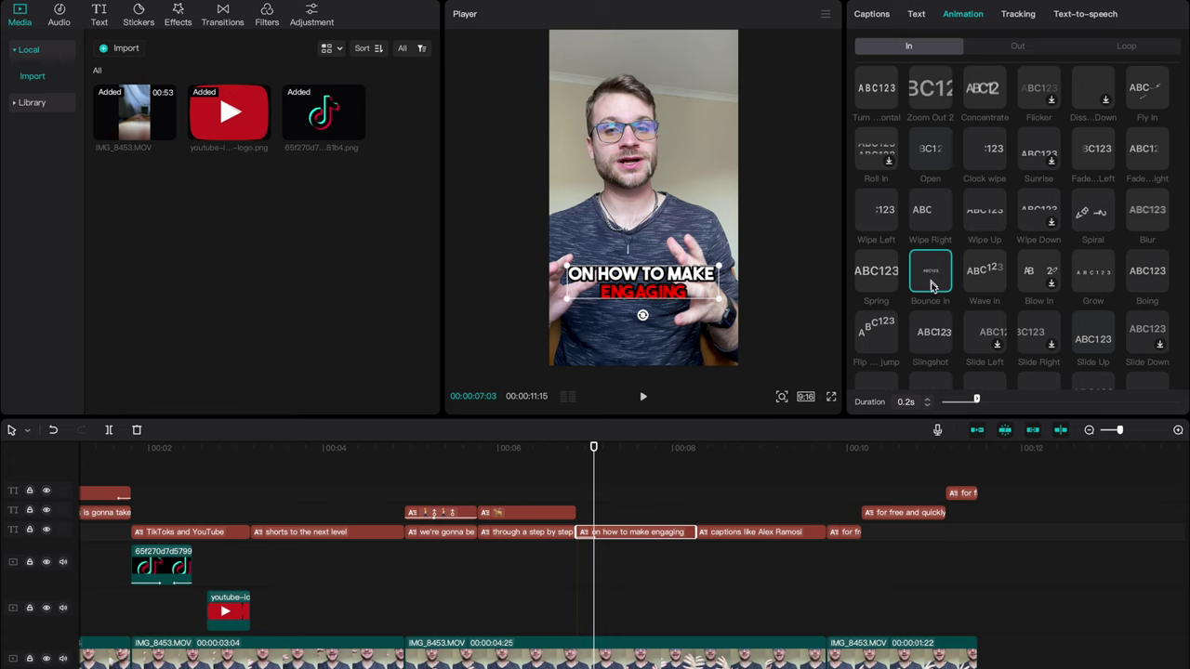
# - Add a Bounce Out exit animation and set its duration to 0.2 seconds
pyautogui.click(1015, 46)
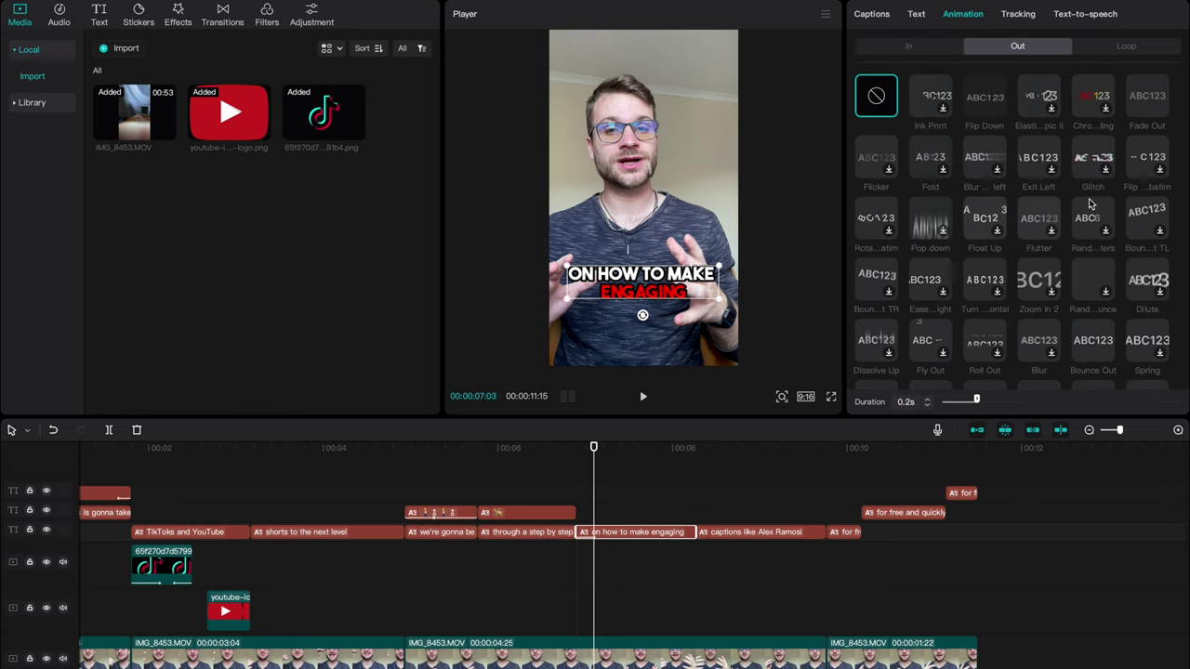
pyautogui.scroll(-3, 1095, 209)
pyautogui.scroll(-1, 1095, 209)
pyautogui.click(1093, 240)
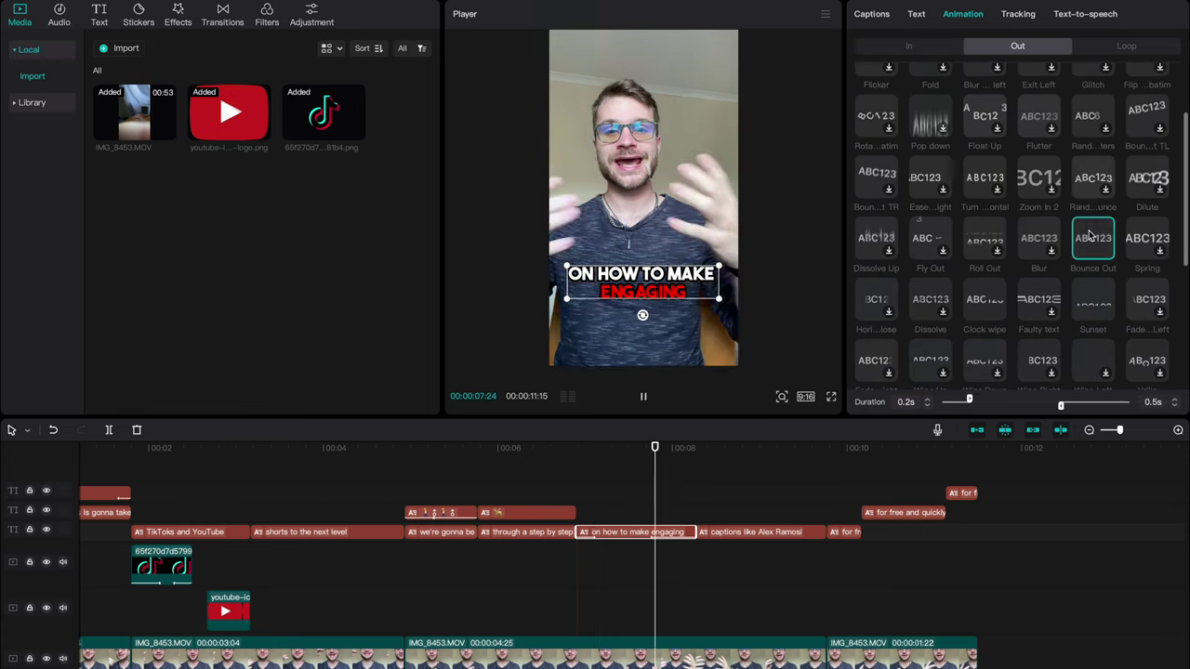
pyautogui.moveTo(1062, 410); pyautogui.dragTo(1091, 409)
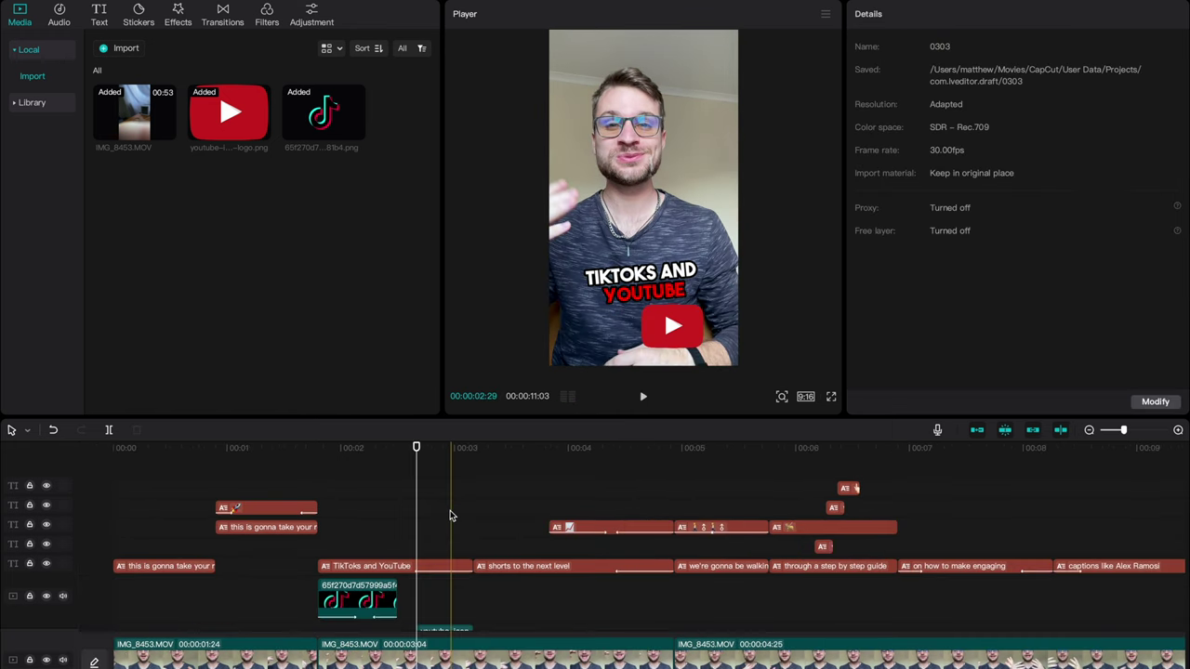
# - Apply Bounce In to both the 'TikToks and YouTube' and 'shorts to the next level' captions, then preview
pyautogui.moveTo(423, 509); pyautogui.dragTo(497, 578)
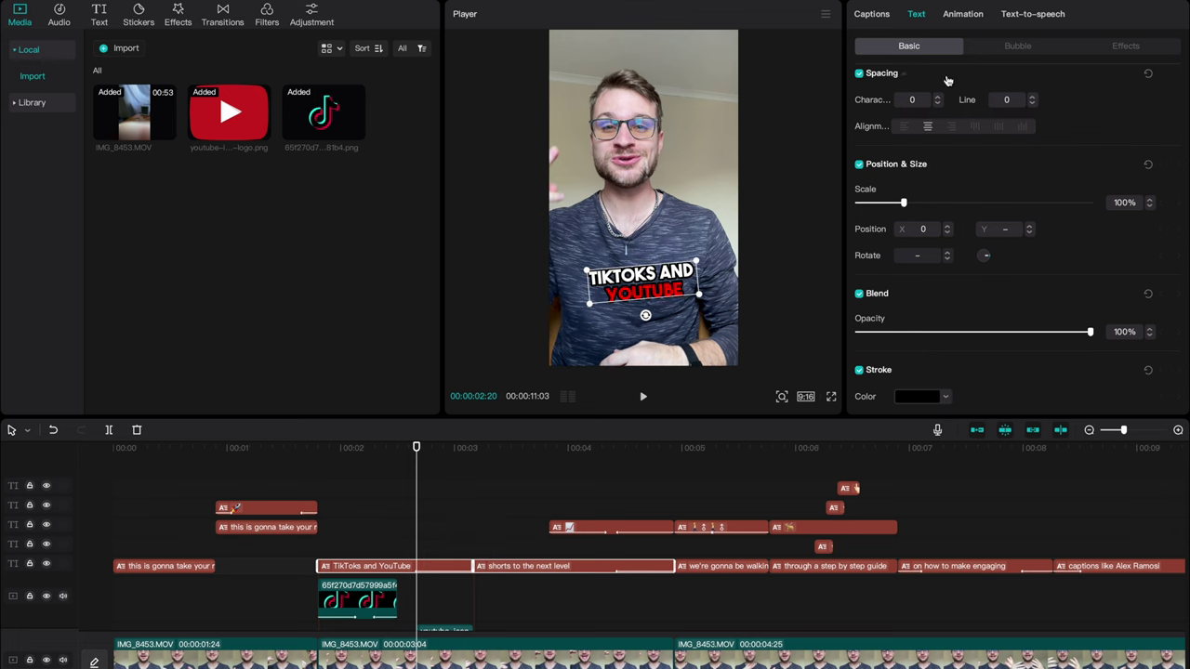
pyautogui.click(967, 20)
pyautogui.scroll(-5, 960, 287)
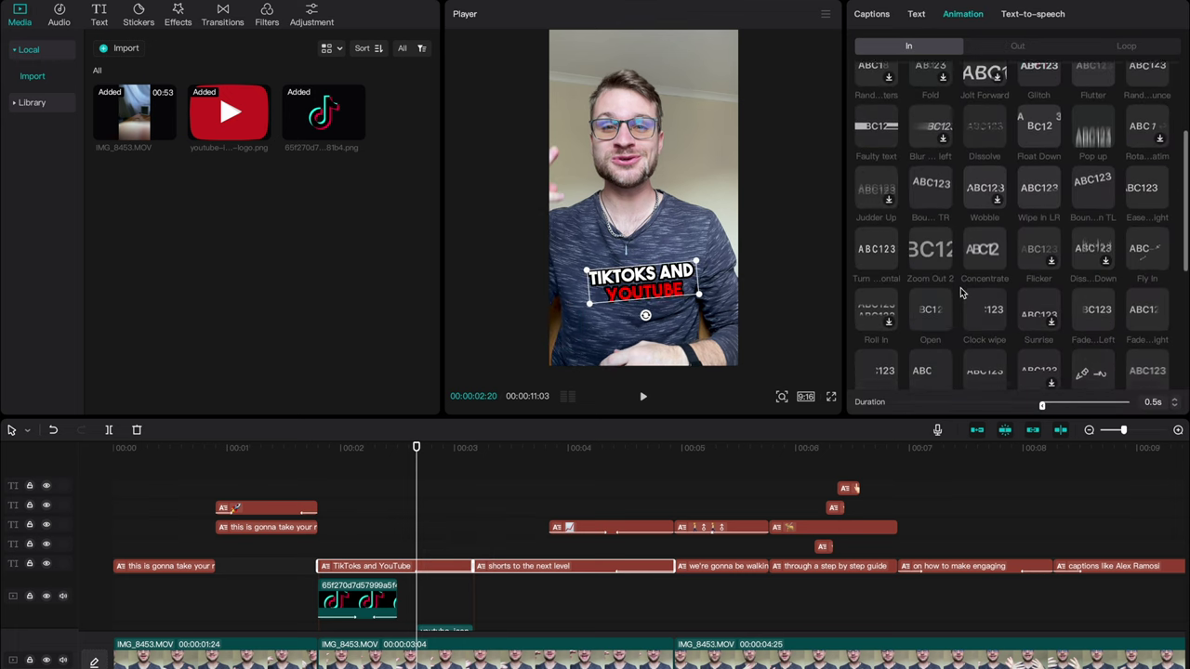
pyautogui.scroll(-2, 961, 294)
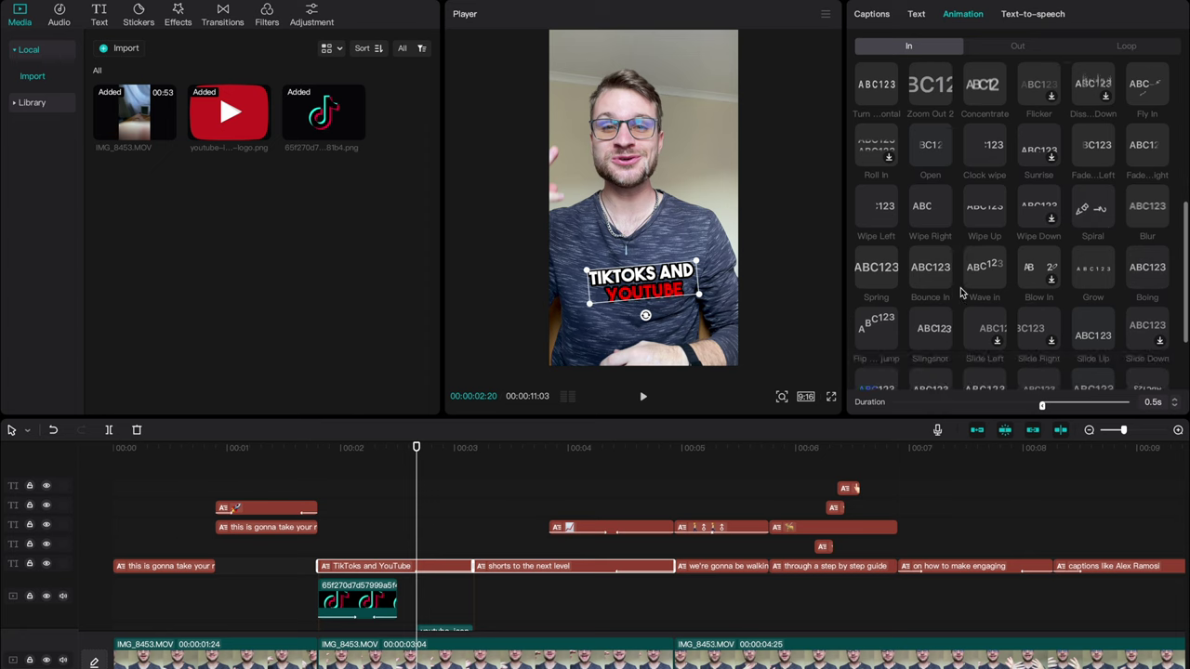
pyautogui.scroll(-1, 960, 294)
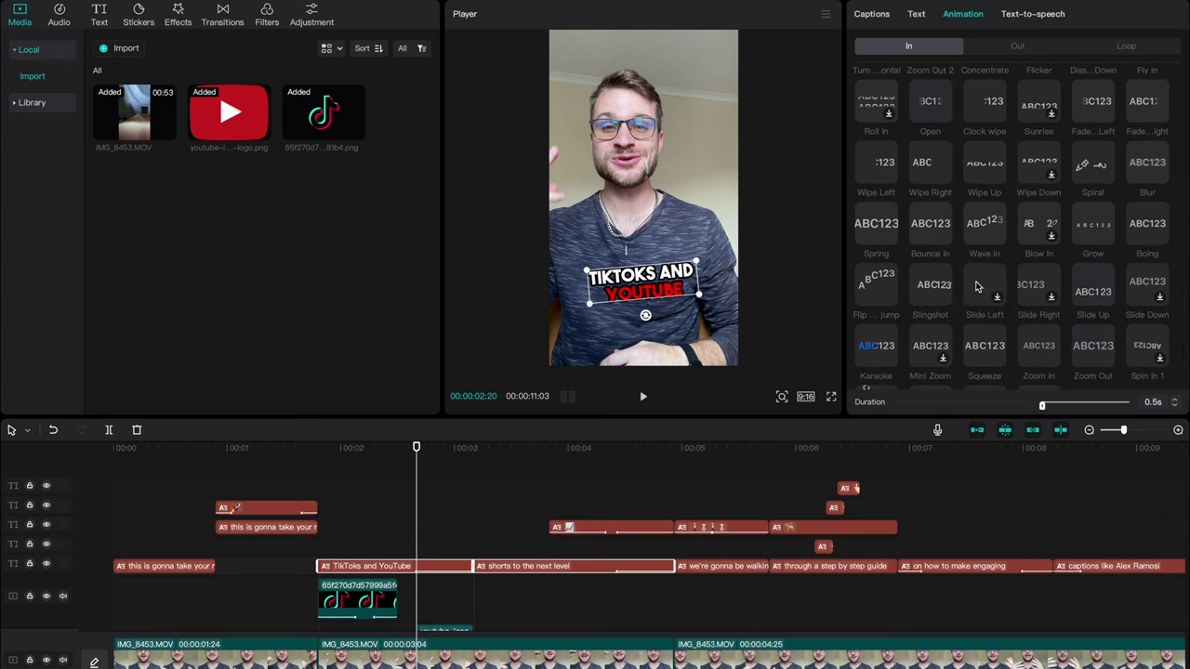
pyautogui.scroll(1, 962, 293)
pyautogui.click(931, 273)
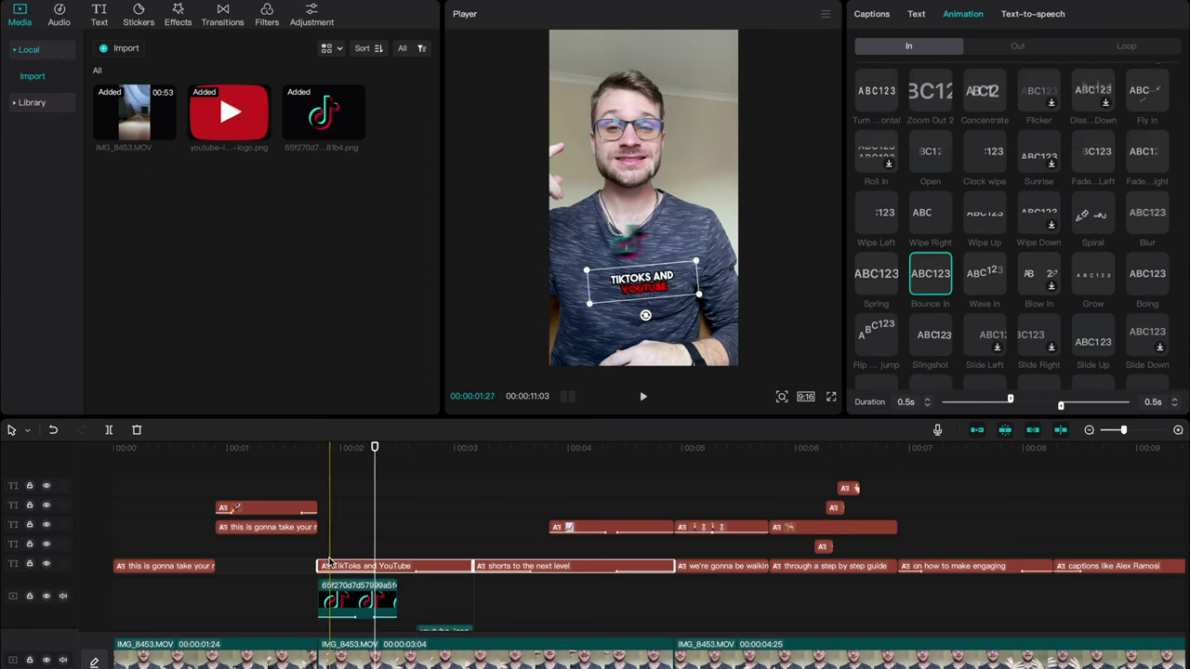
pyautogui.press('space')
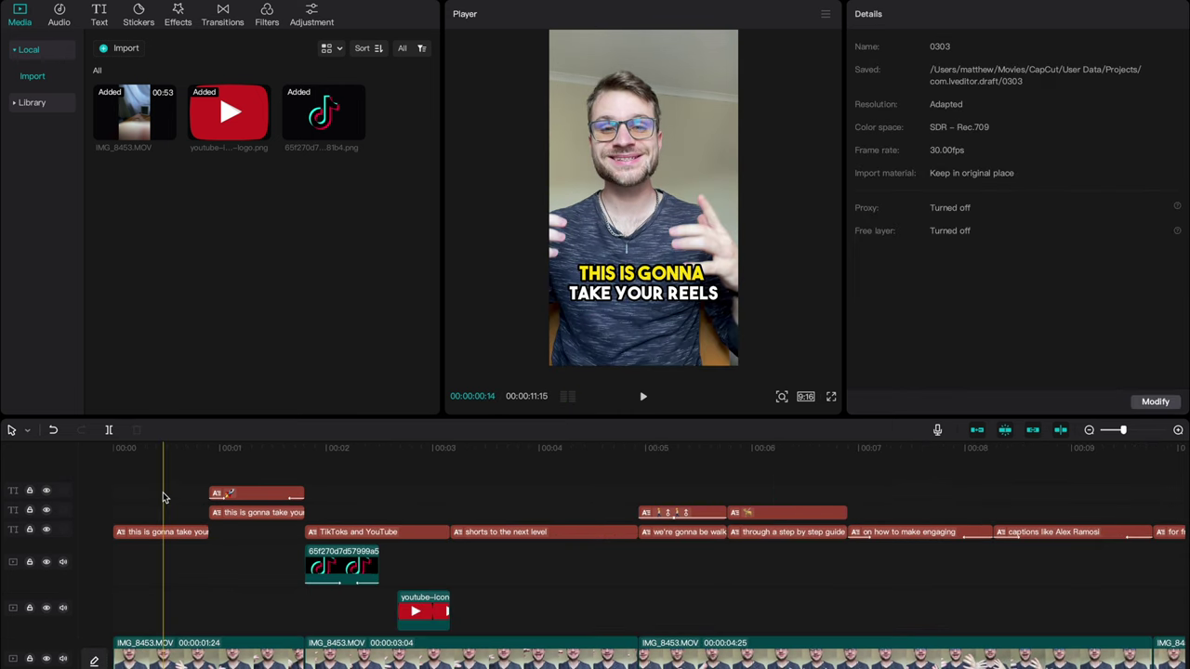
# - Rotate the 'TikToks and YouTube' caption to -6°, then further to about -9°
pyautogui.click(167, 534)
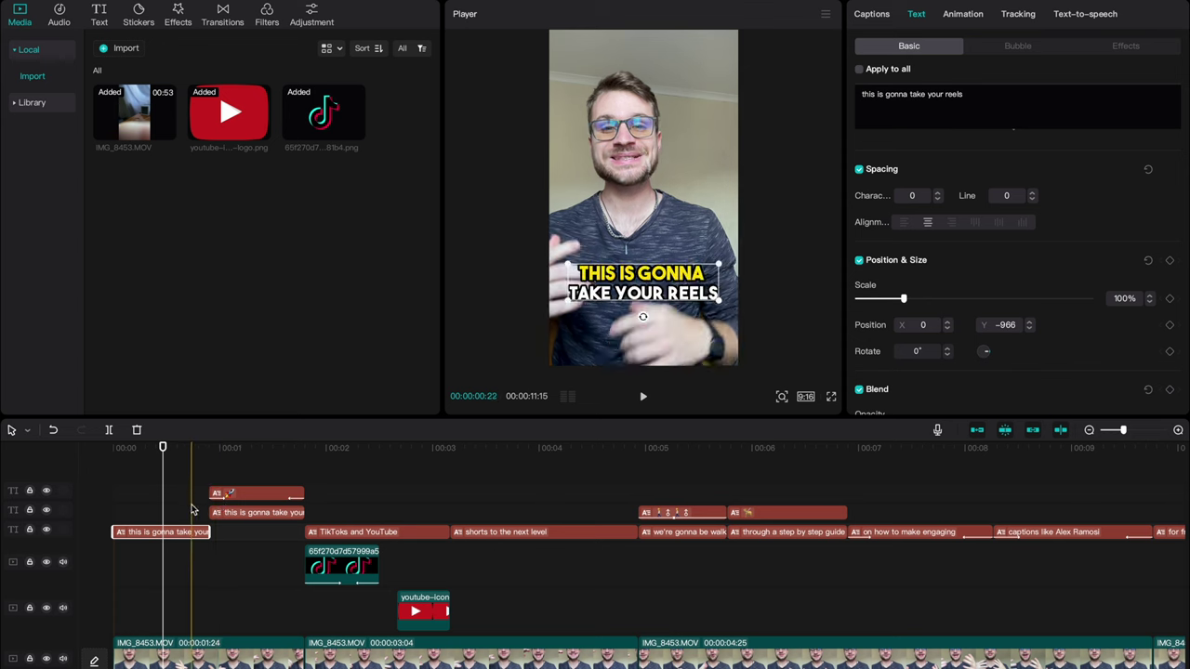
pyautogui.click(362, 508)
pyautogui.click(362, 531)
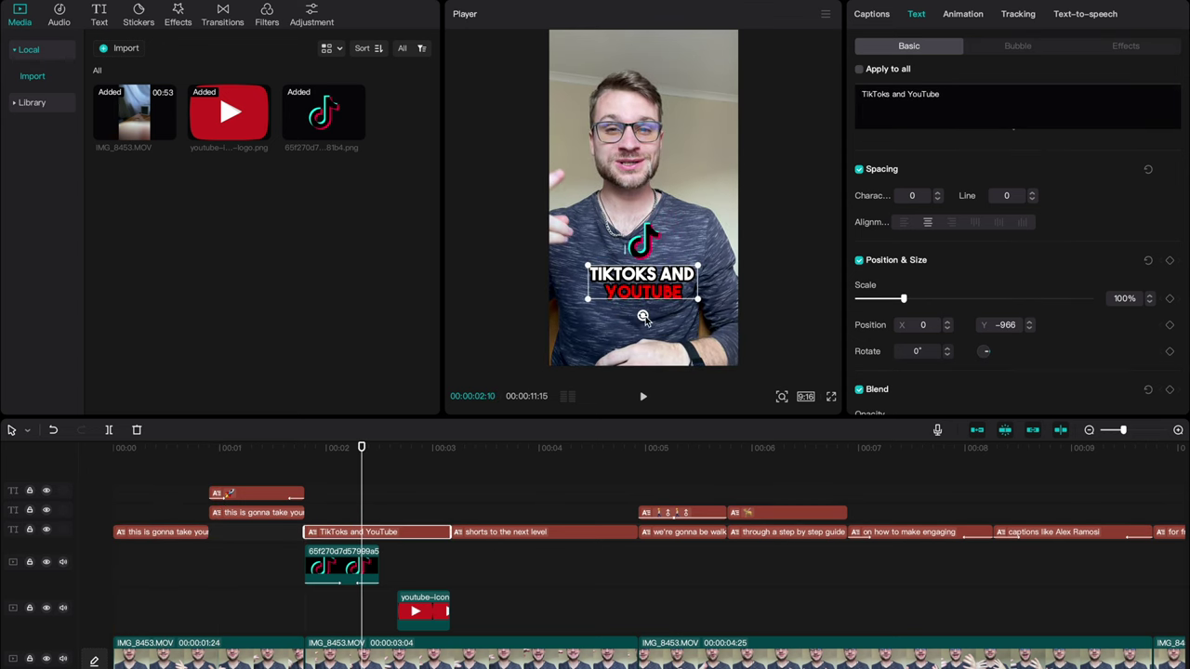
pyautogui.click(644, 318)
pyautogui.moveTo(646, 319); pyautogui.dragTo(647, 319)
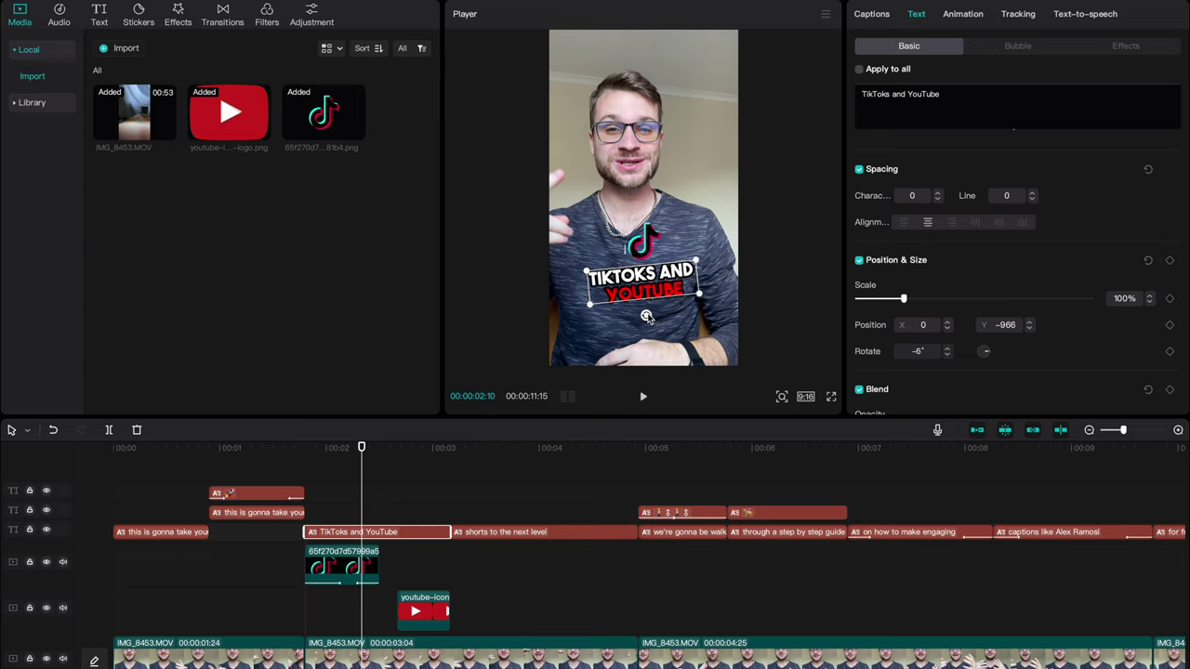
pyautogui.scroll(-1, 1057, 381)
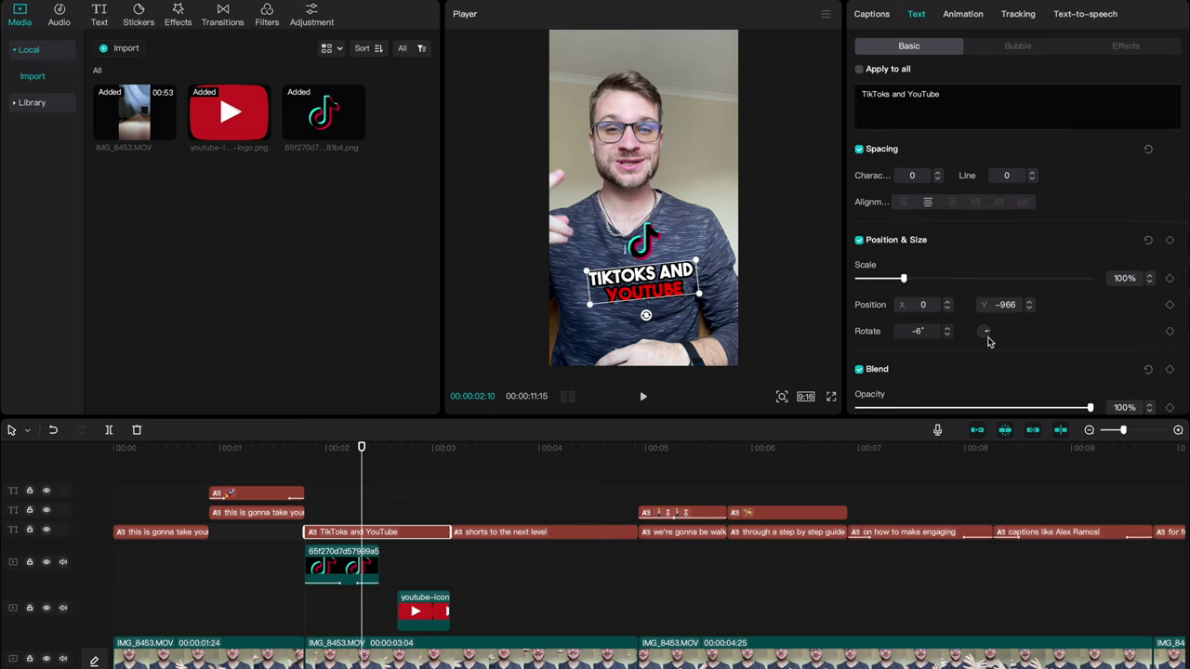
pyautogui.moveTo(988, 335); pyautogui.dragTo(985, 332)
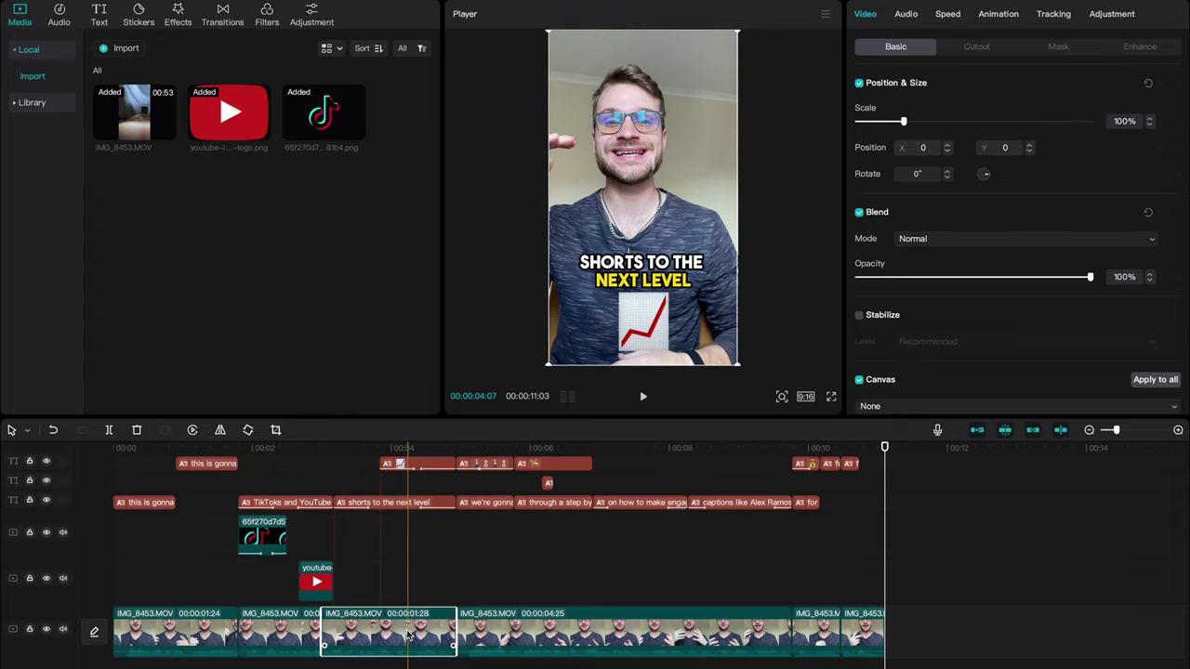
# - Scale the footage piece under the 'this is gonna' caption from 100% to 116%
pyautogui.click(160, 635)
pyautogui.click(198, 632)
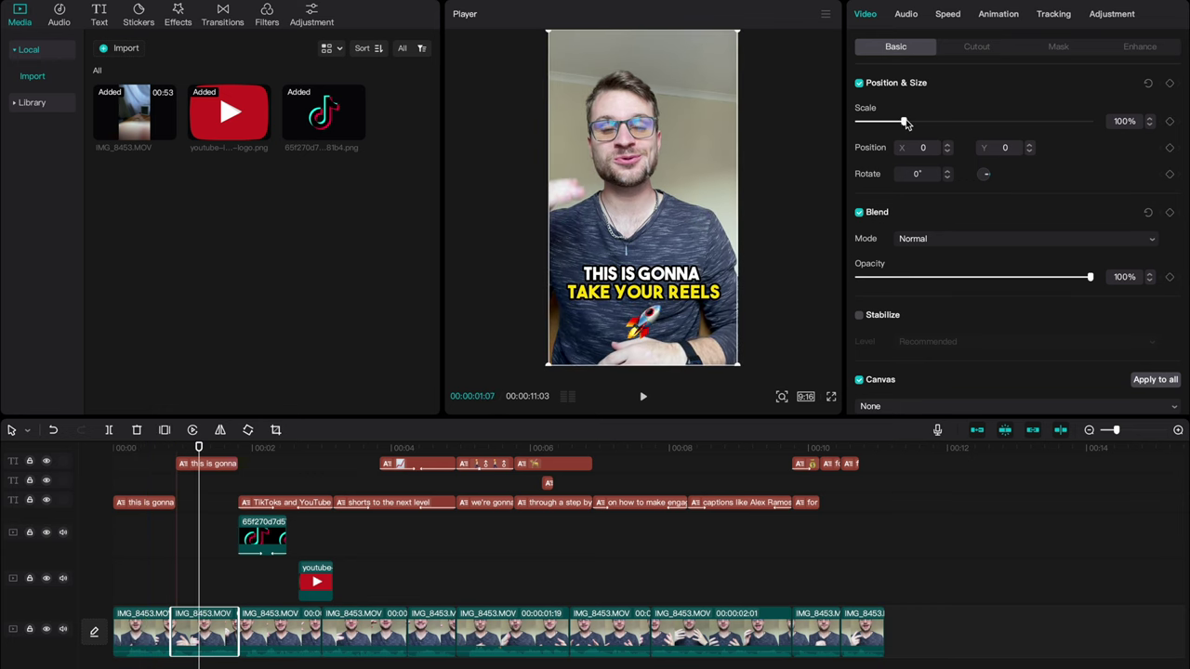
pyautogui.moveTo(906, 124); pyautogui.dragTo(914, 124)
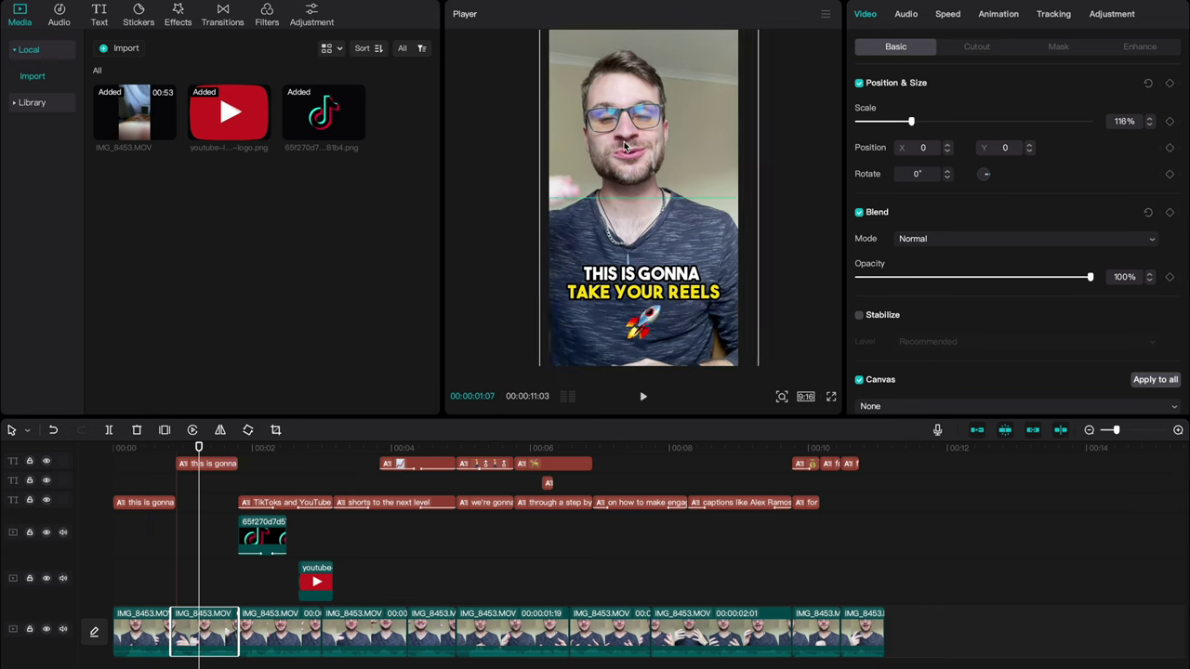
pyautogui.scroll(-5, 651, 177)
pyautogui.click(124, 595)
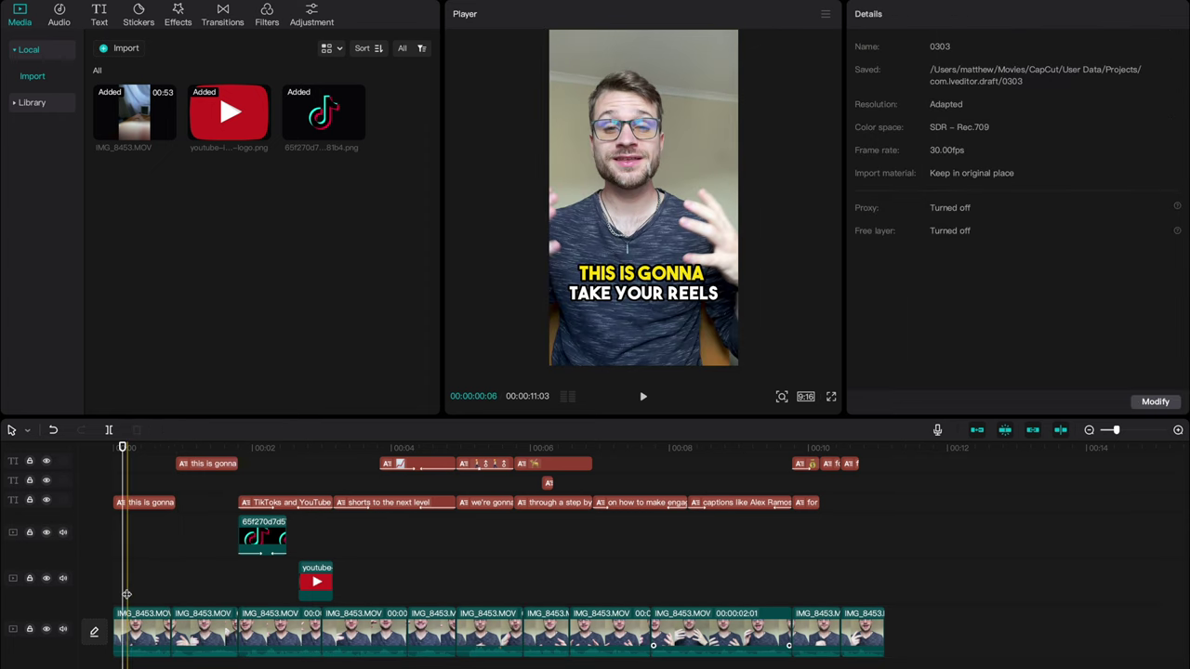